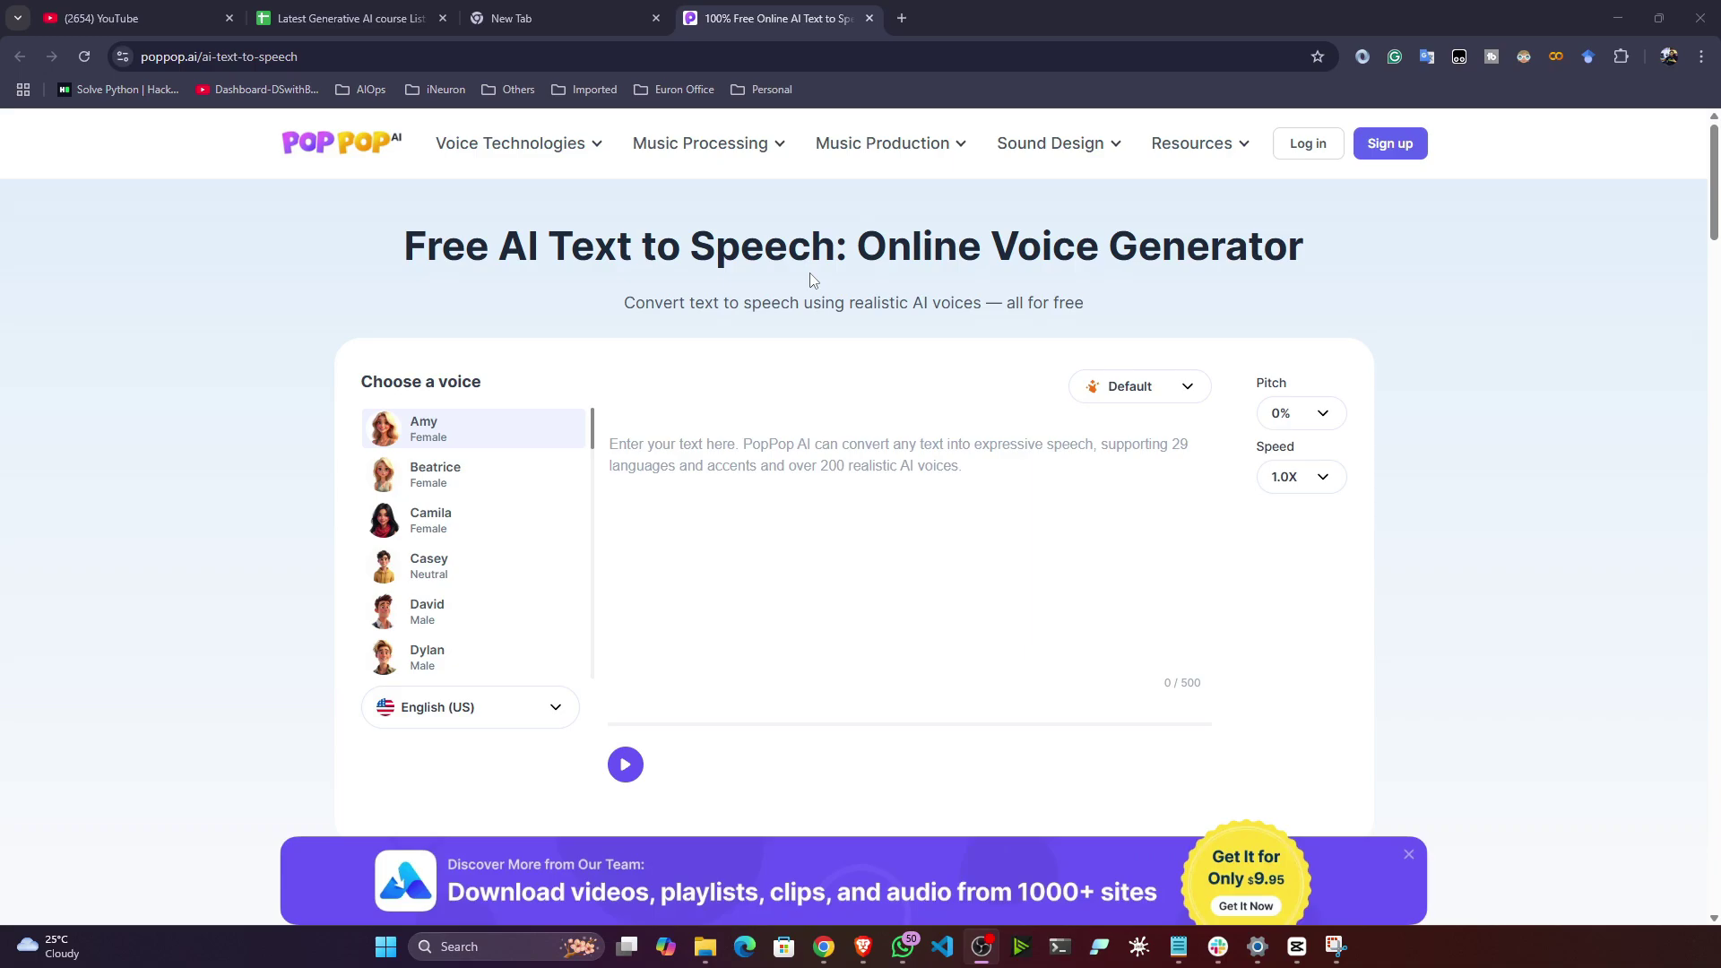
{"action": "scroll", "coordinate": [552, 438], "scroll_direction": "down", "scroll_amount": 7}
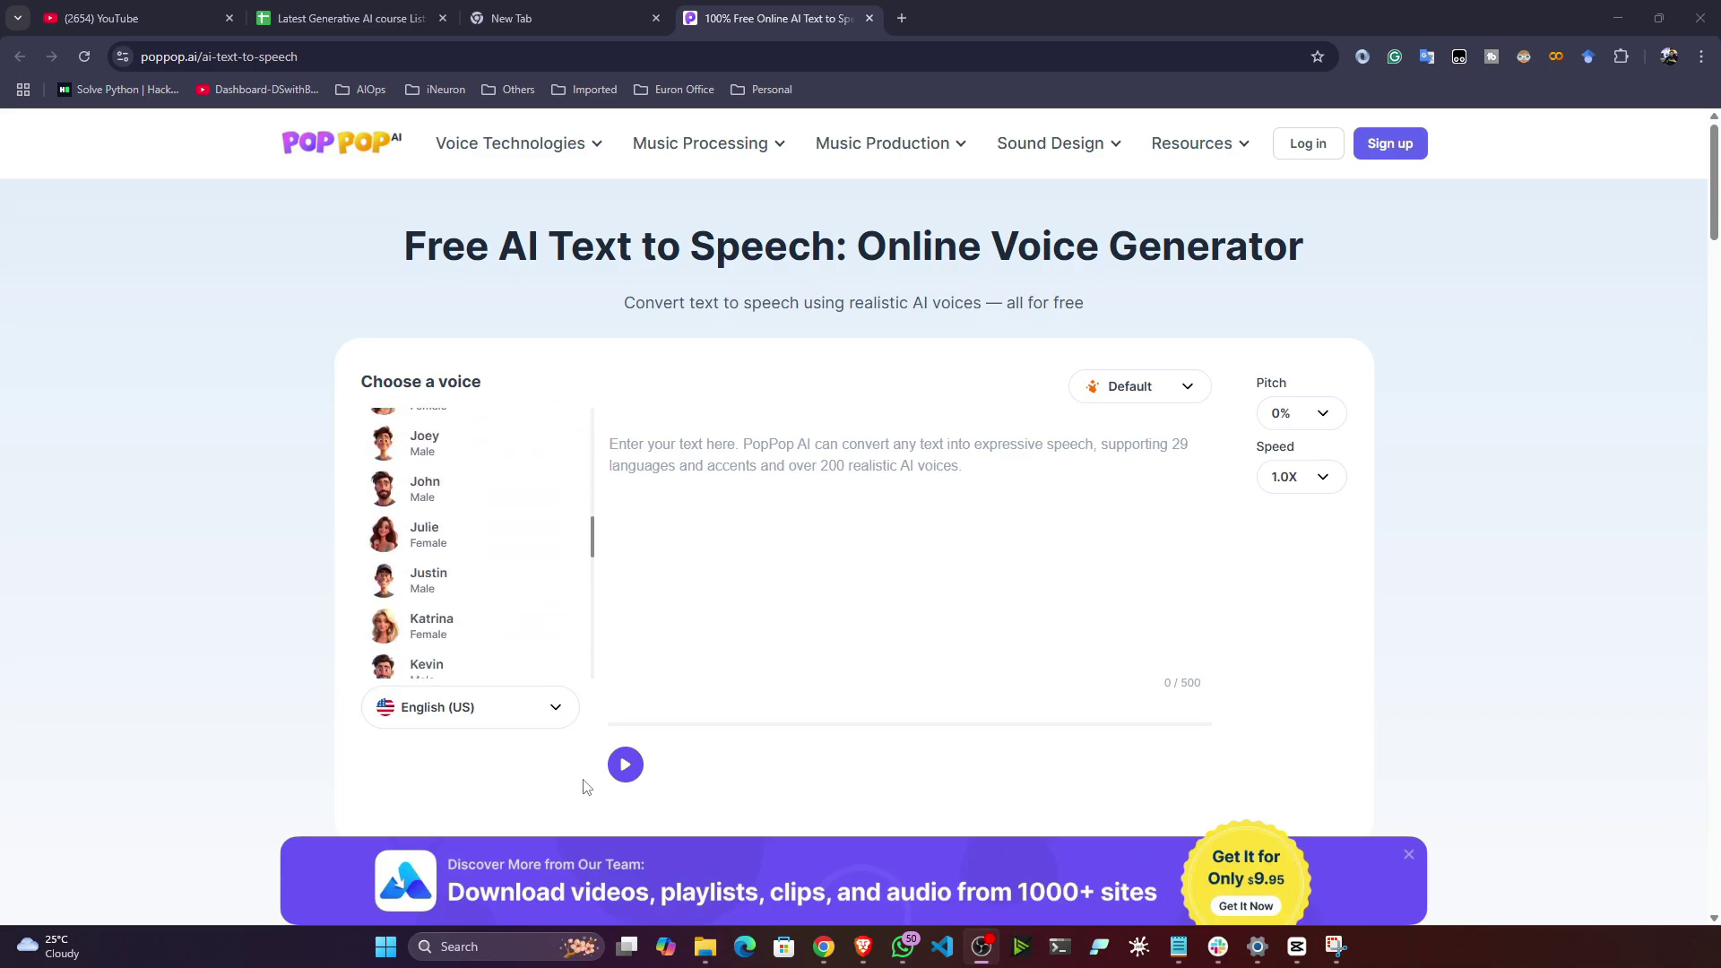
{"action": "left_click", "coordinate": [556, 708]}
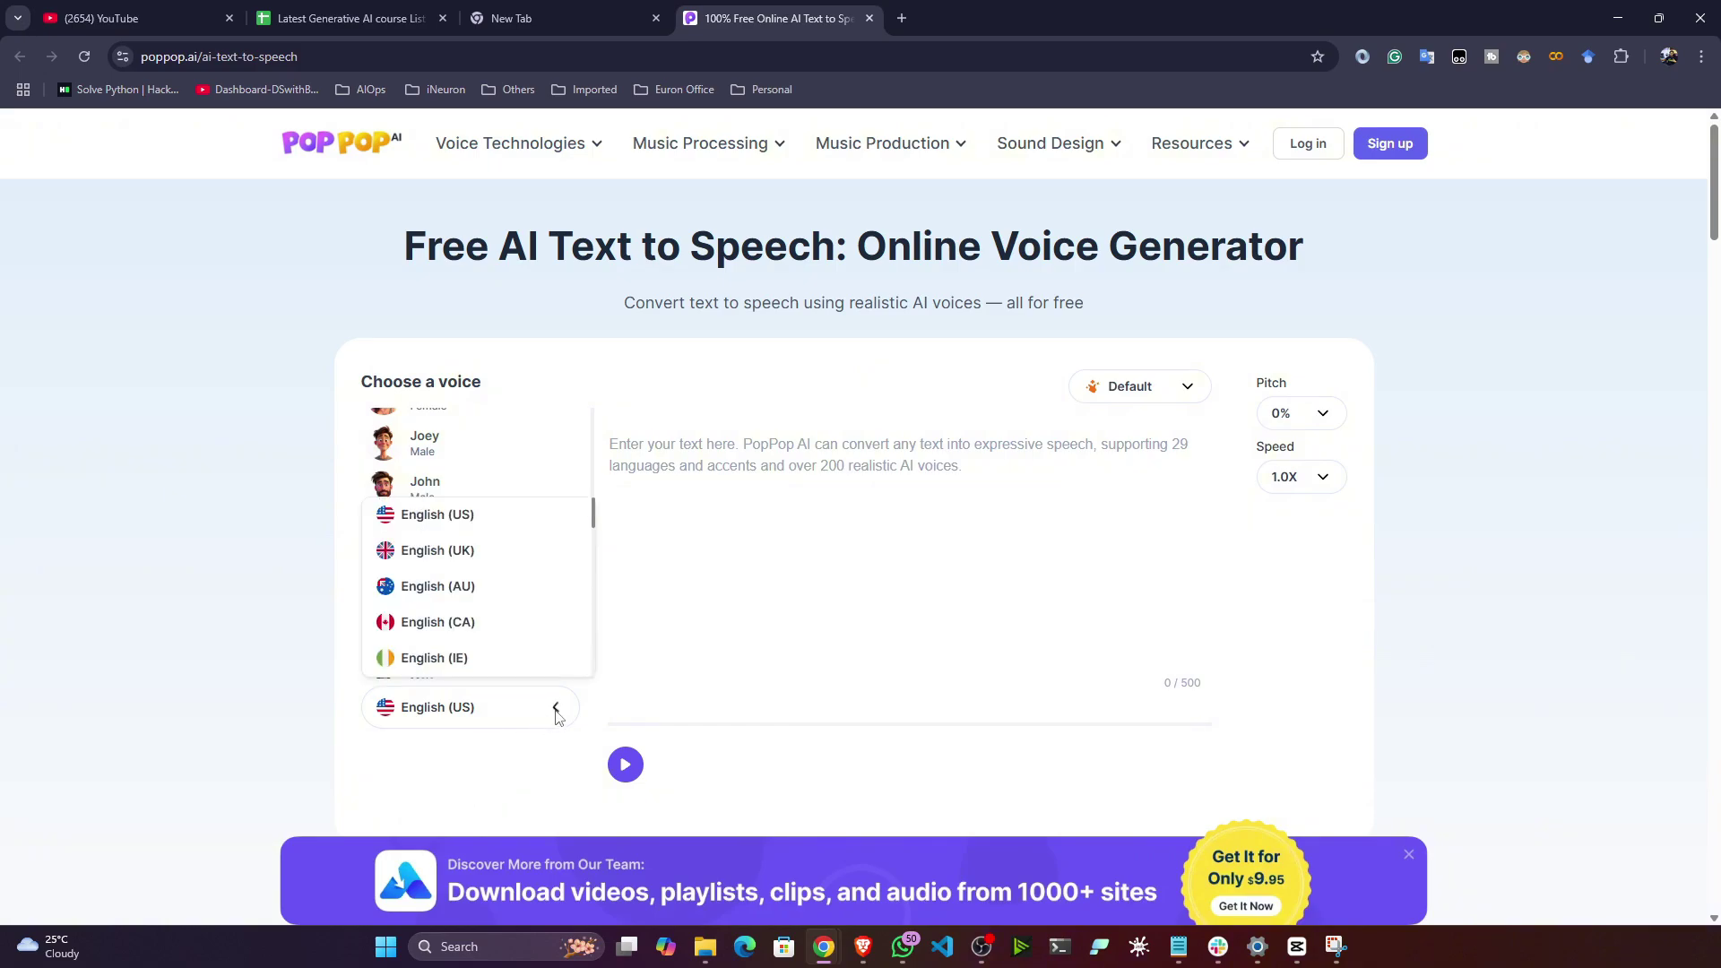
{"action": "scroll", "coordinate": [465, 614], "scroll_direction": "down", "scroll_amount": 5}
{"action": "left_click", "coordinate": [211, 575]}
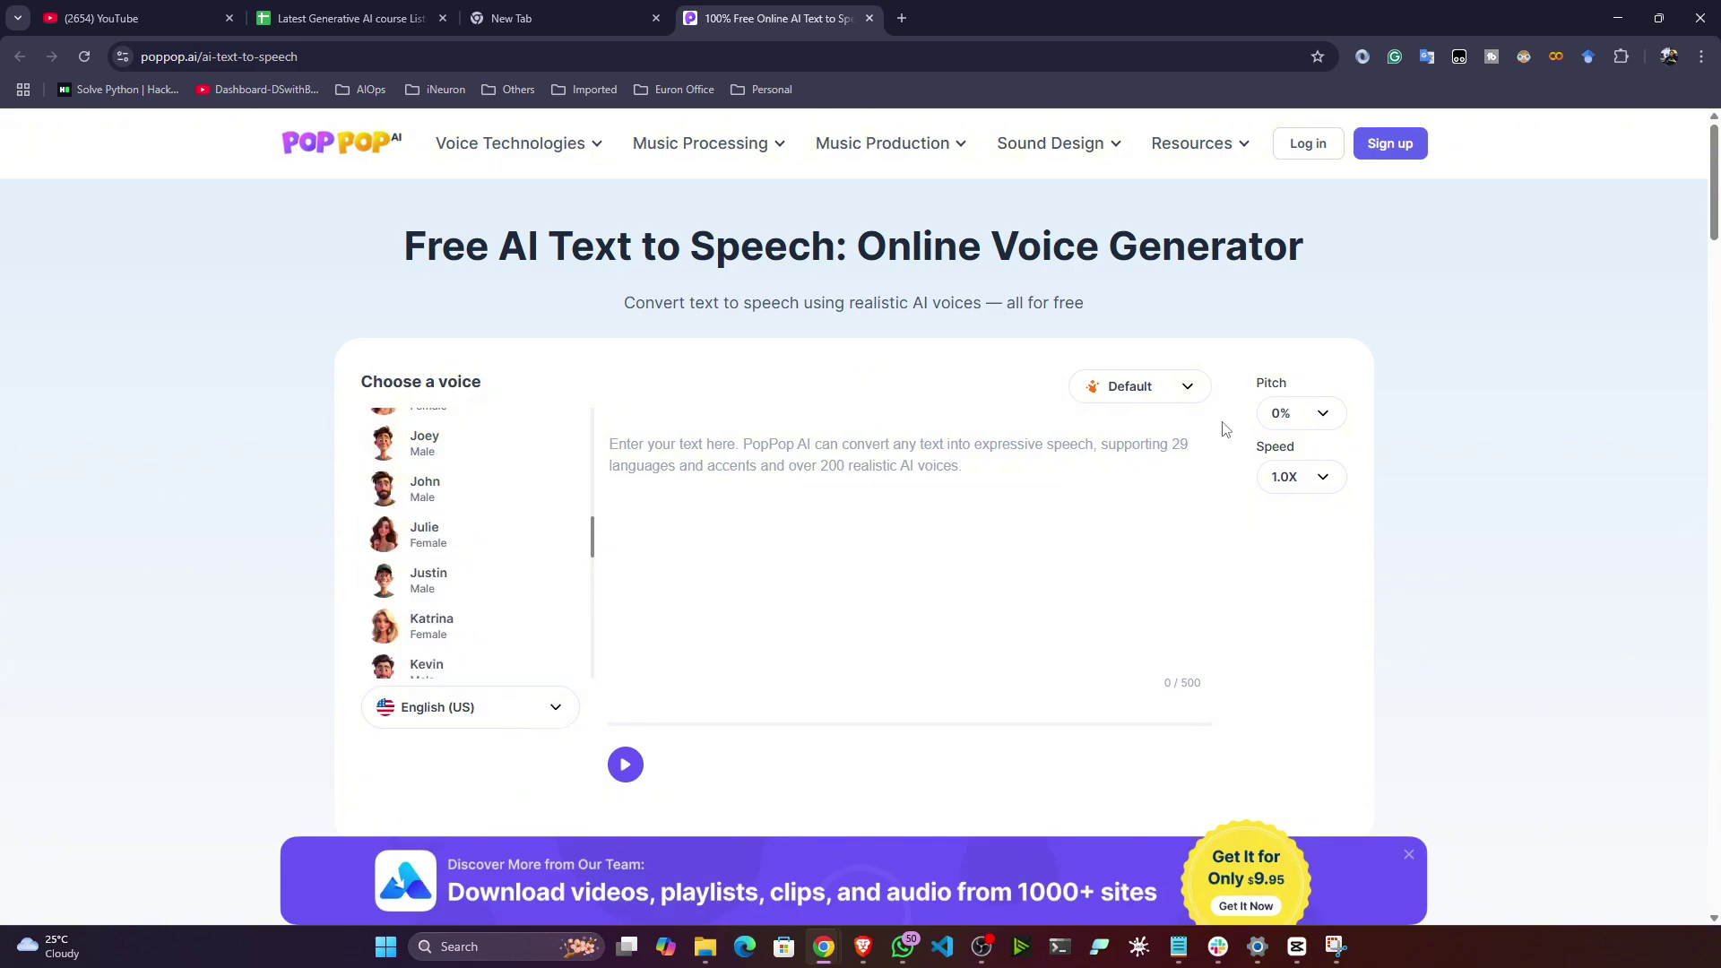
{"action": "scroll", "coordinate": [492, 588], "scroll_direction": "up", "scroll_amount": 8}
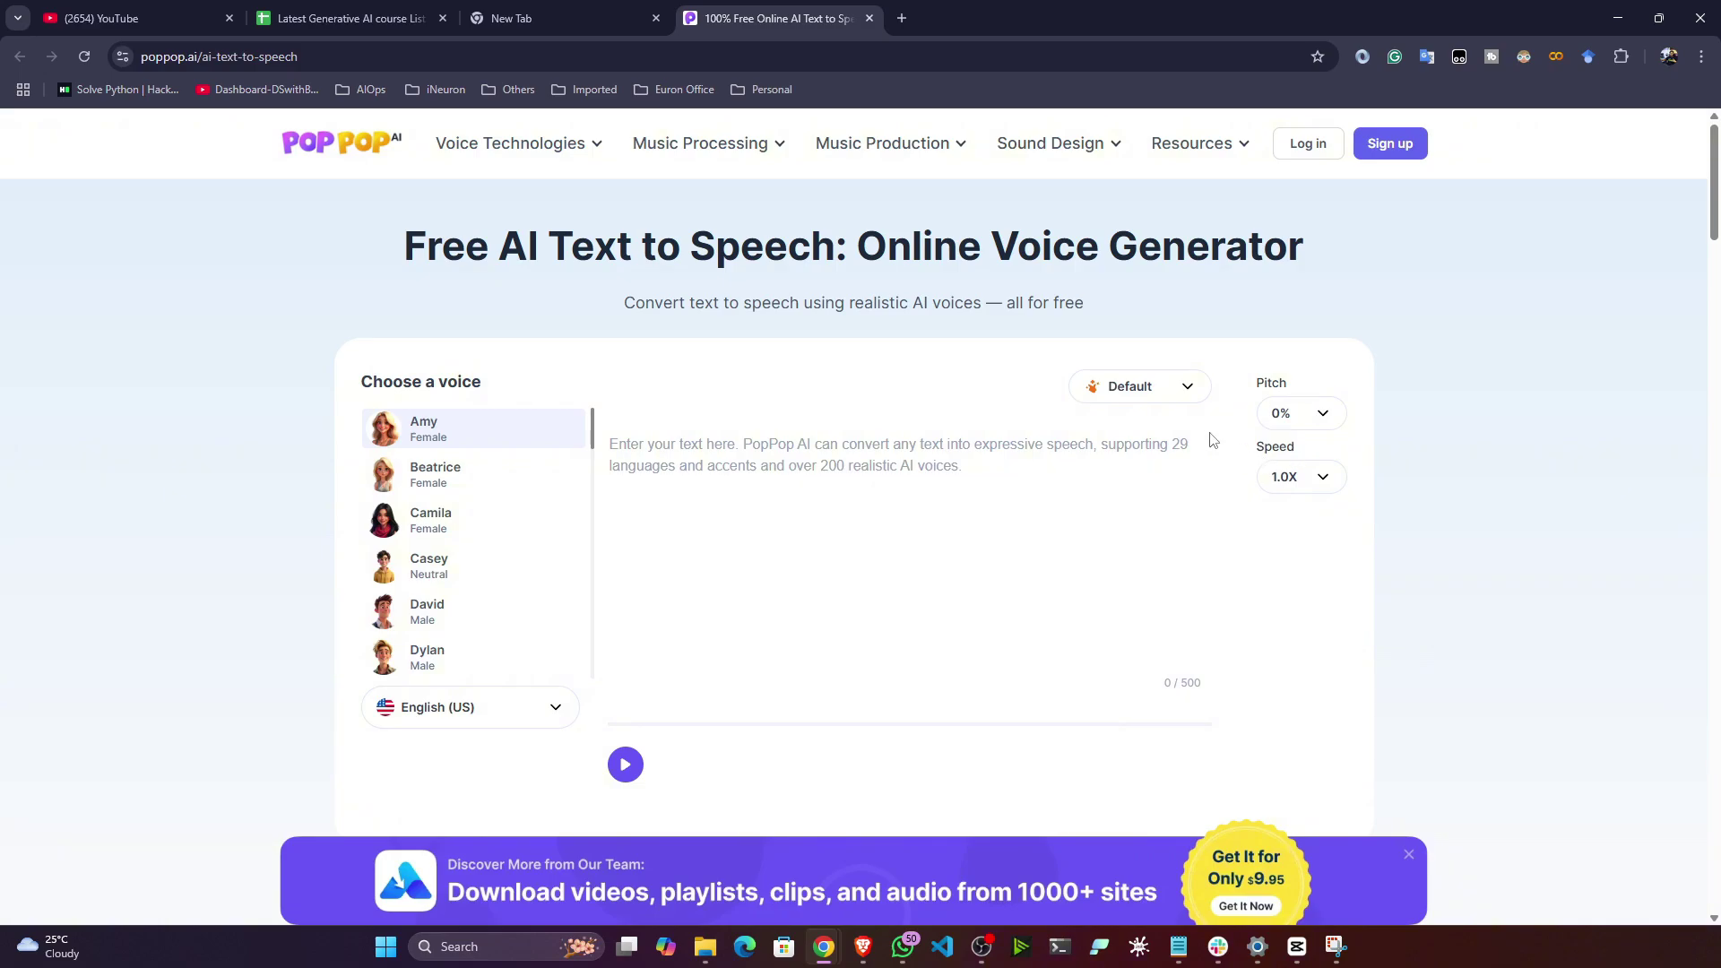
{"action": "left_click", "coordinate": [1181, 396]}
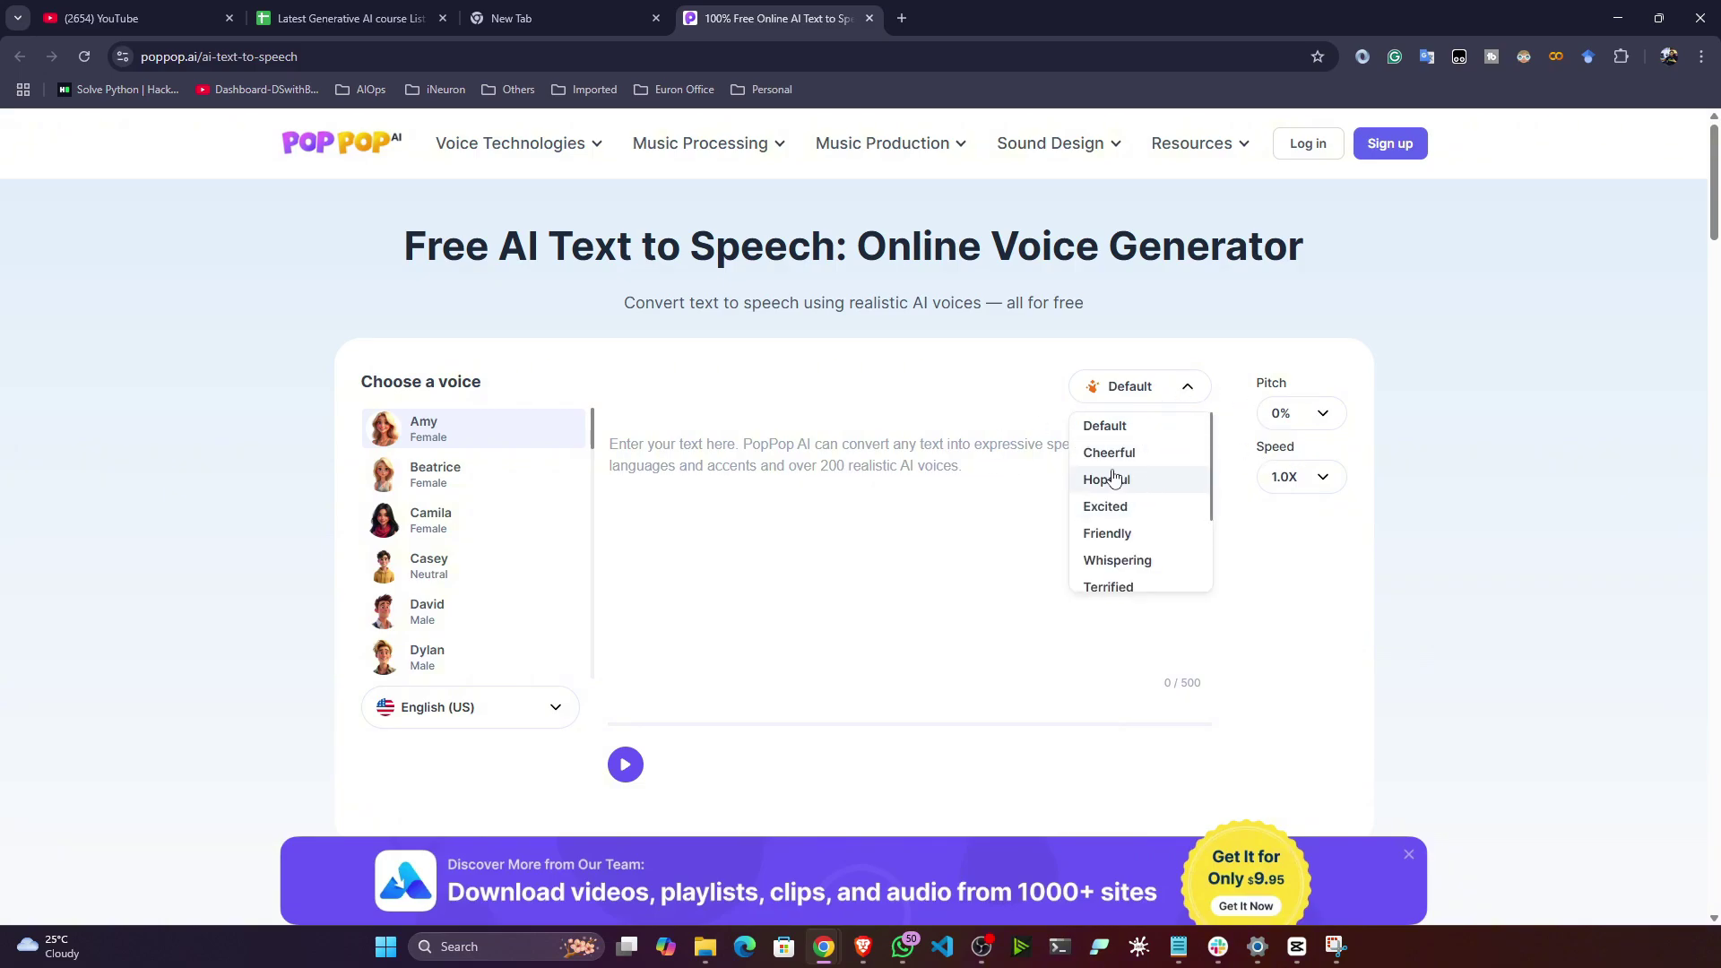
{"action": "scroll", "coordinate": [1143, 551], "scroll_direction": "down", "scroll_amount": 2}
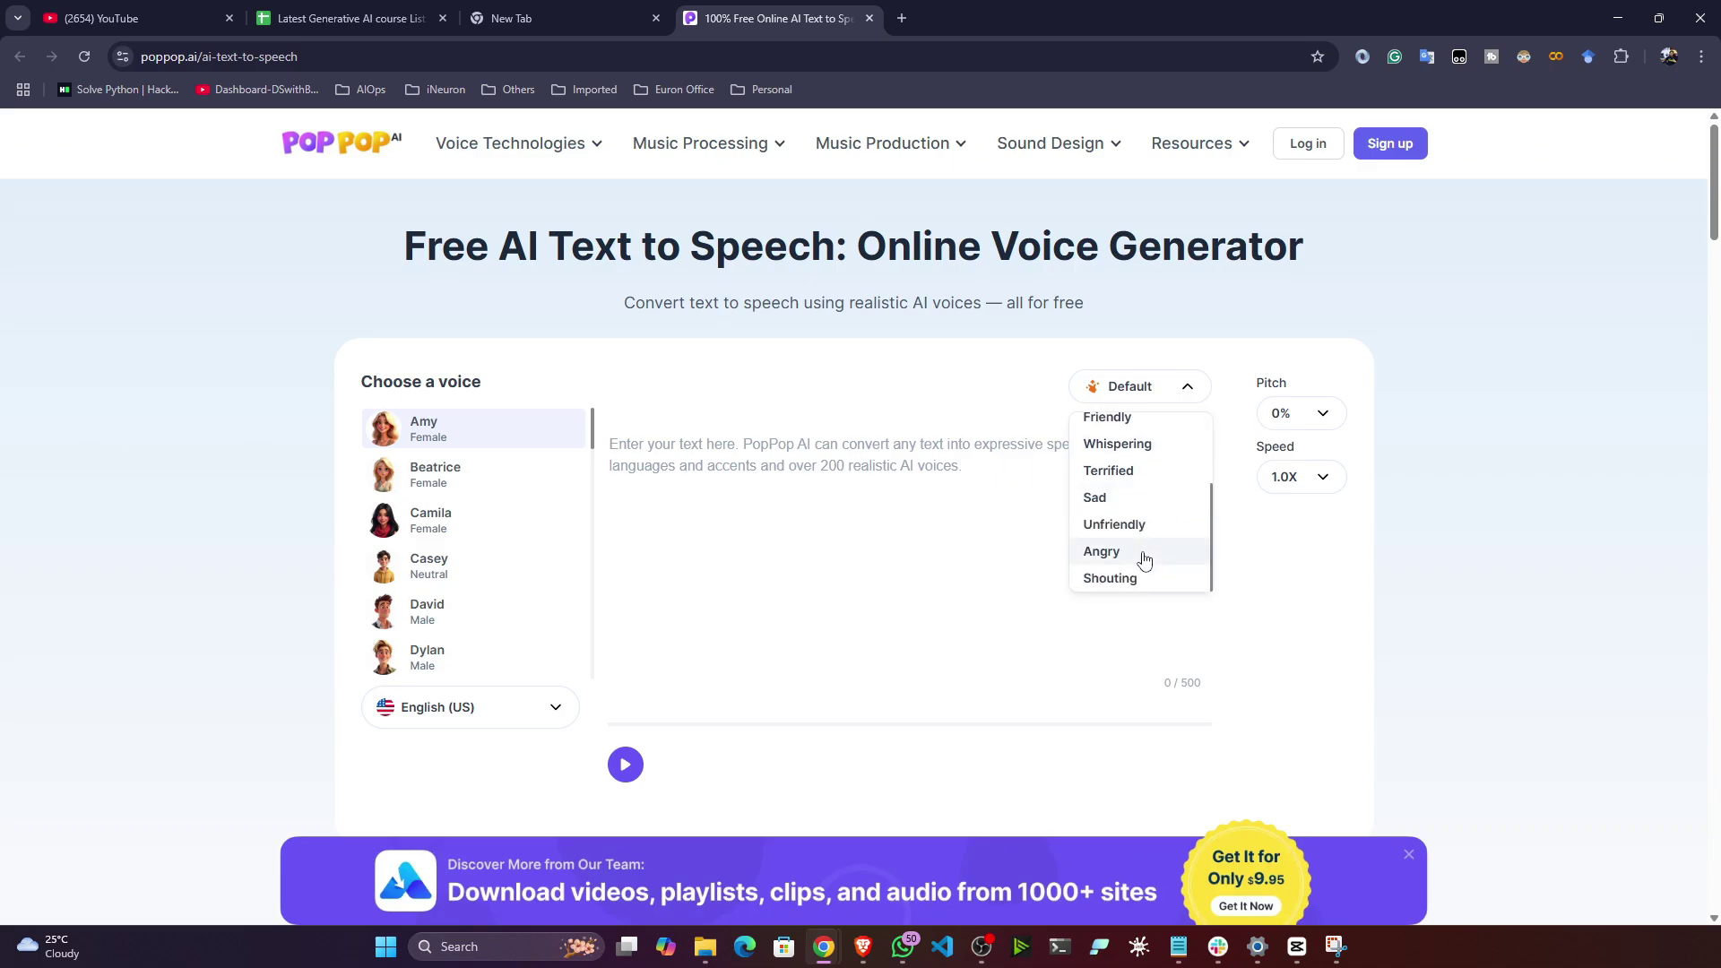
{"action": "left_click", "coordinate": [1540, 471]}
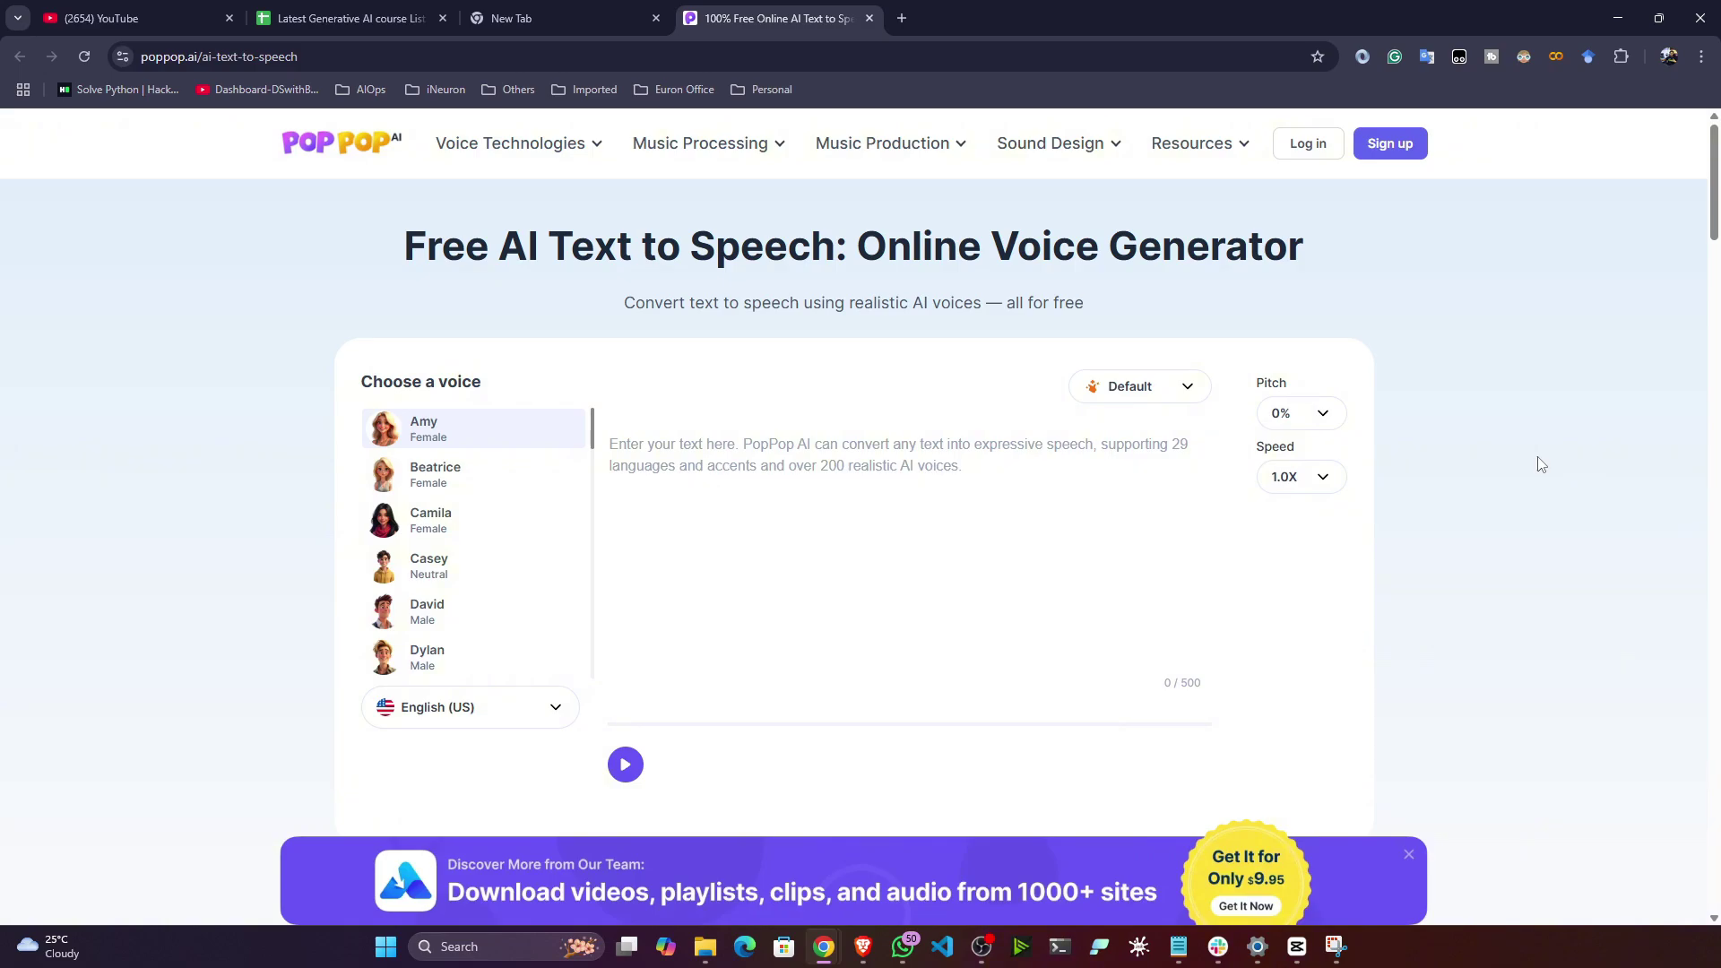
{"action": "mouse_move", "coordinate": [525, 159]}
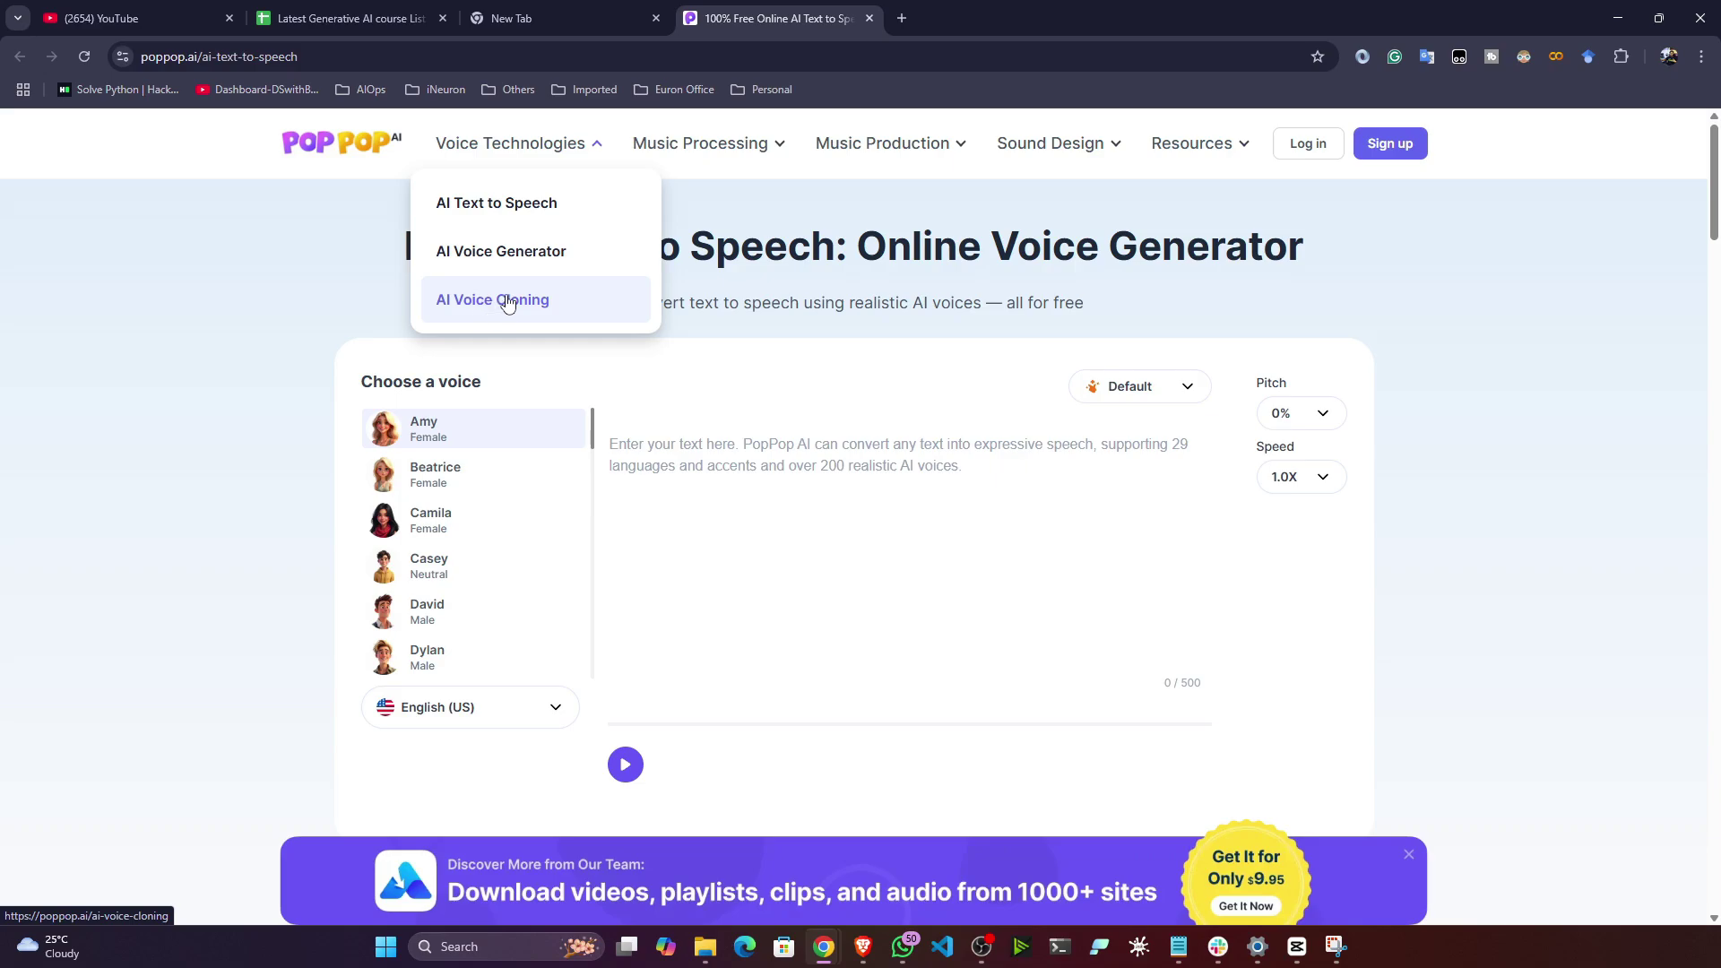
{"action": "mouse_move", "coordinate": [685, 136]}
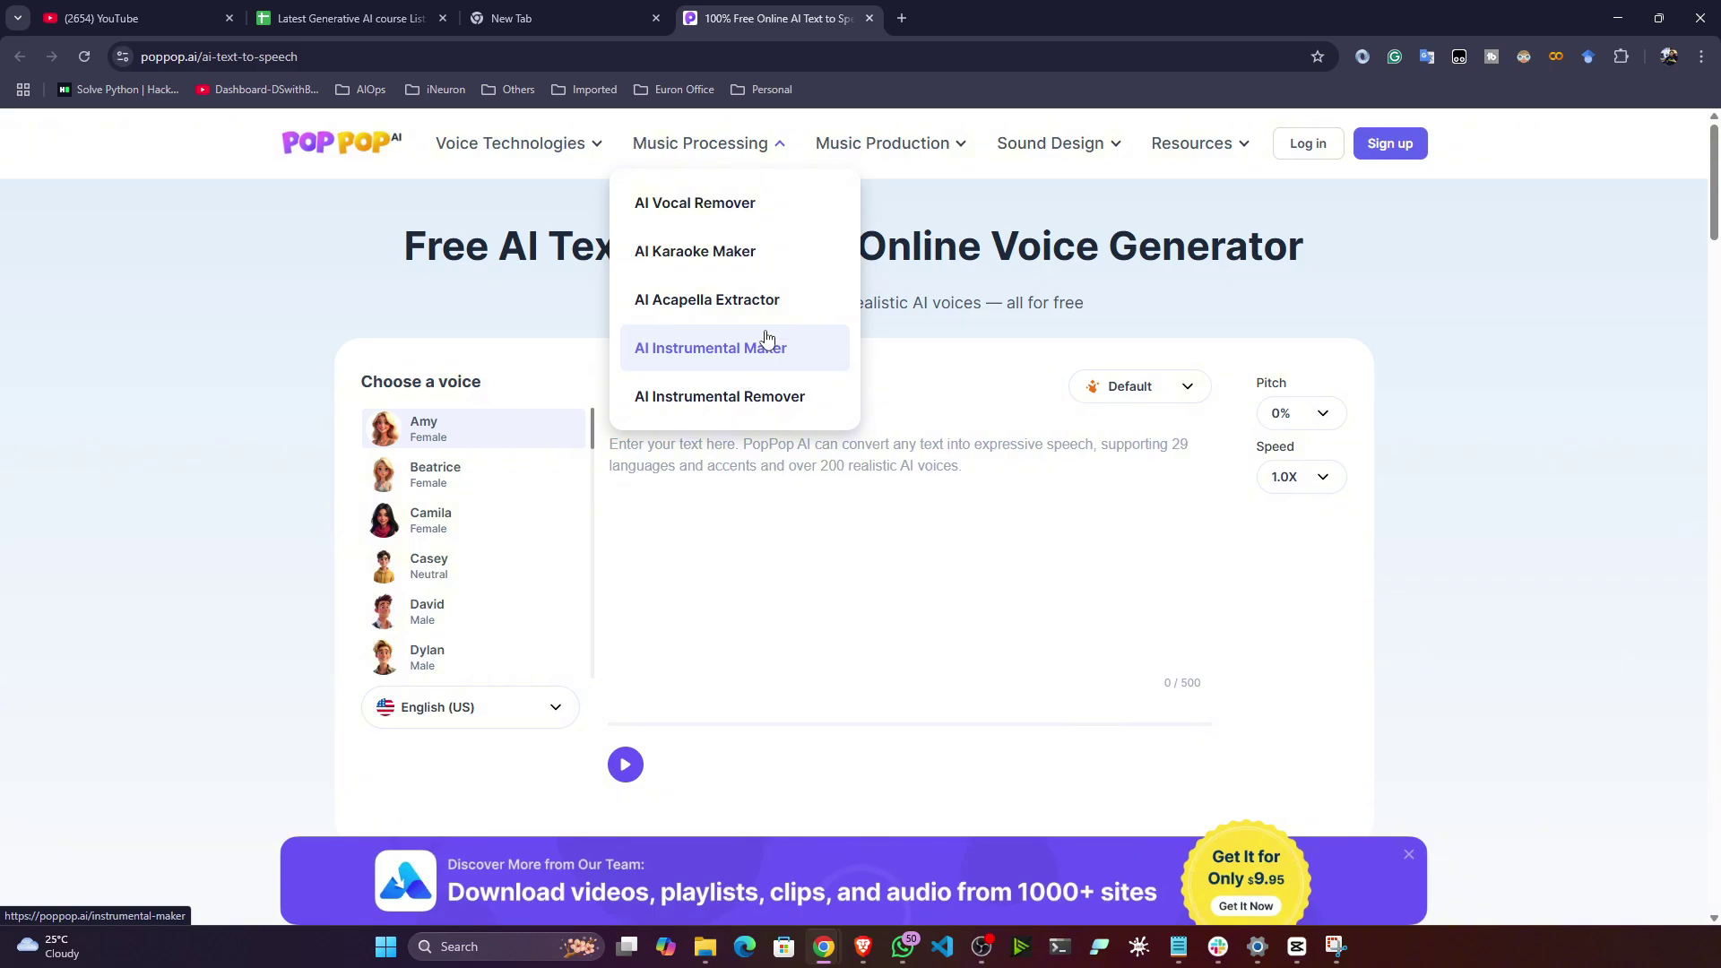
{"action": "mouse_move", "coordinate": [880, 144]}
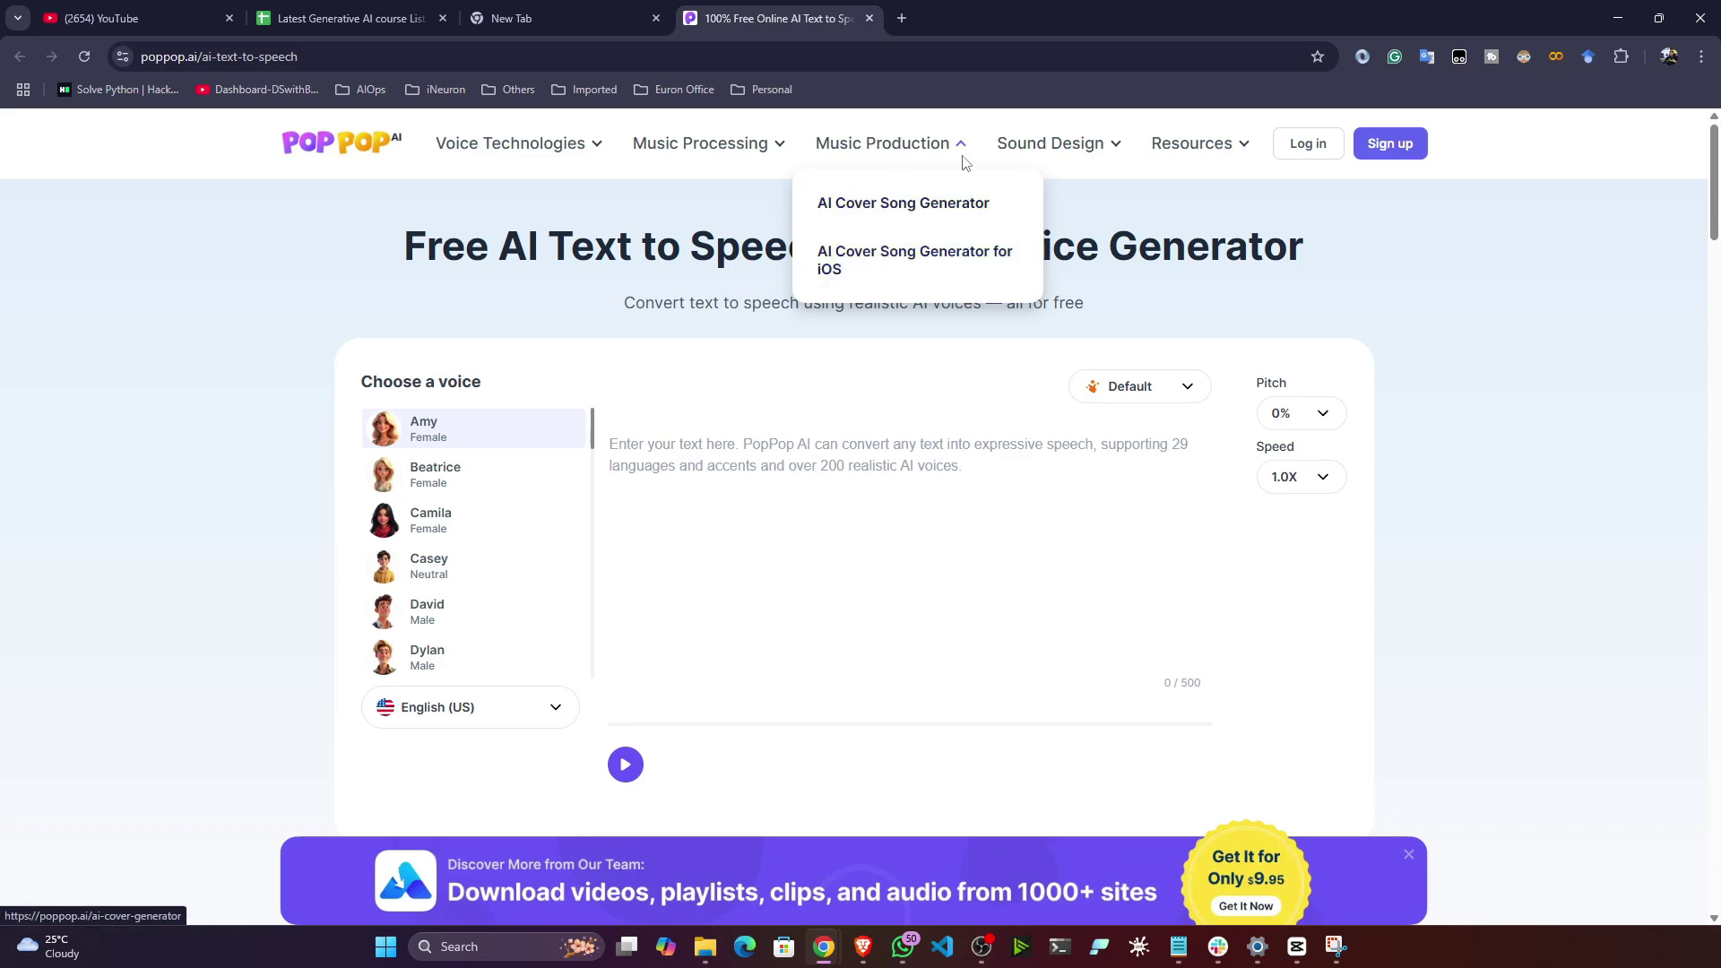
{"action": "mouse_move", "coordinate": [1054, 135]}
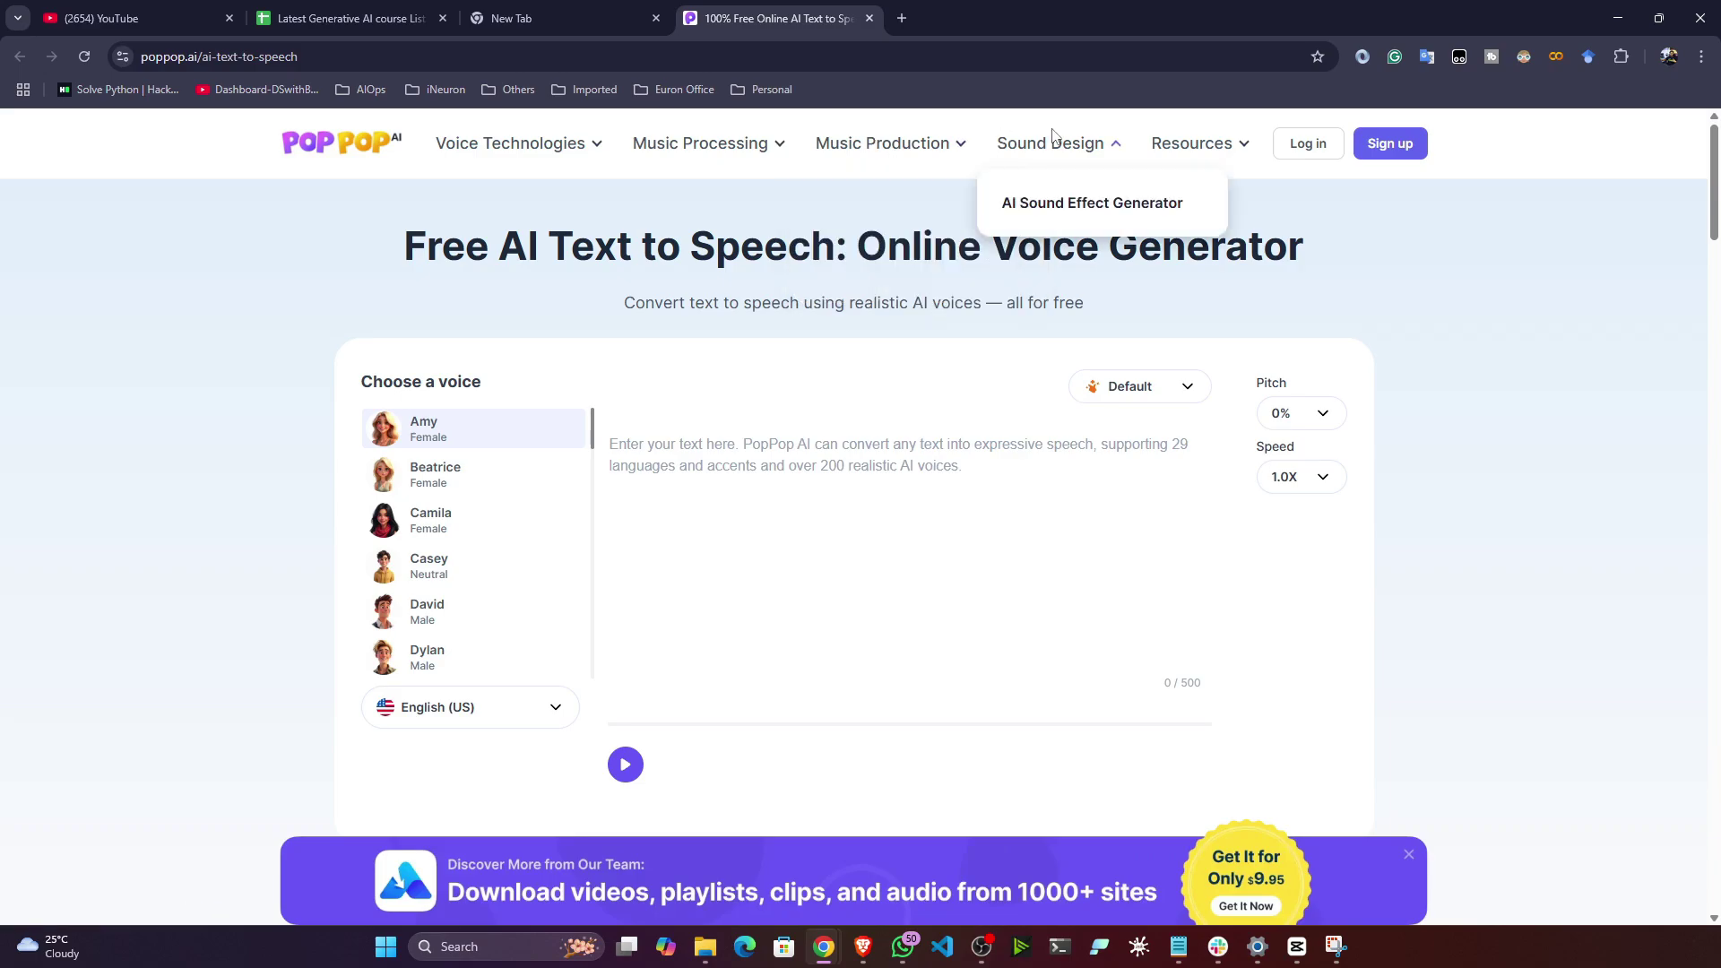
{"action": "mouse_move", "coordinate": [1203, 139]}
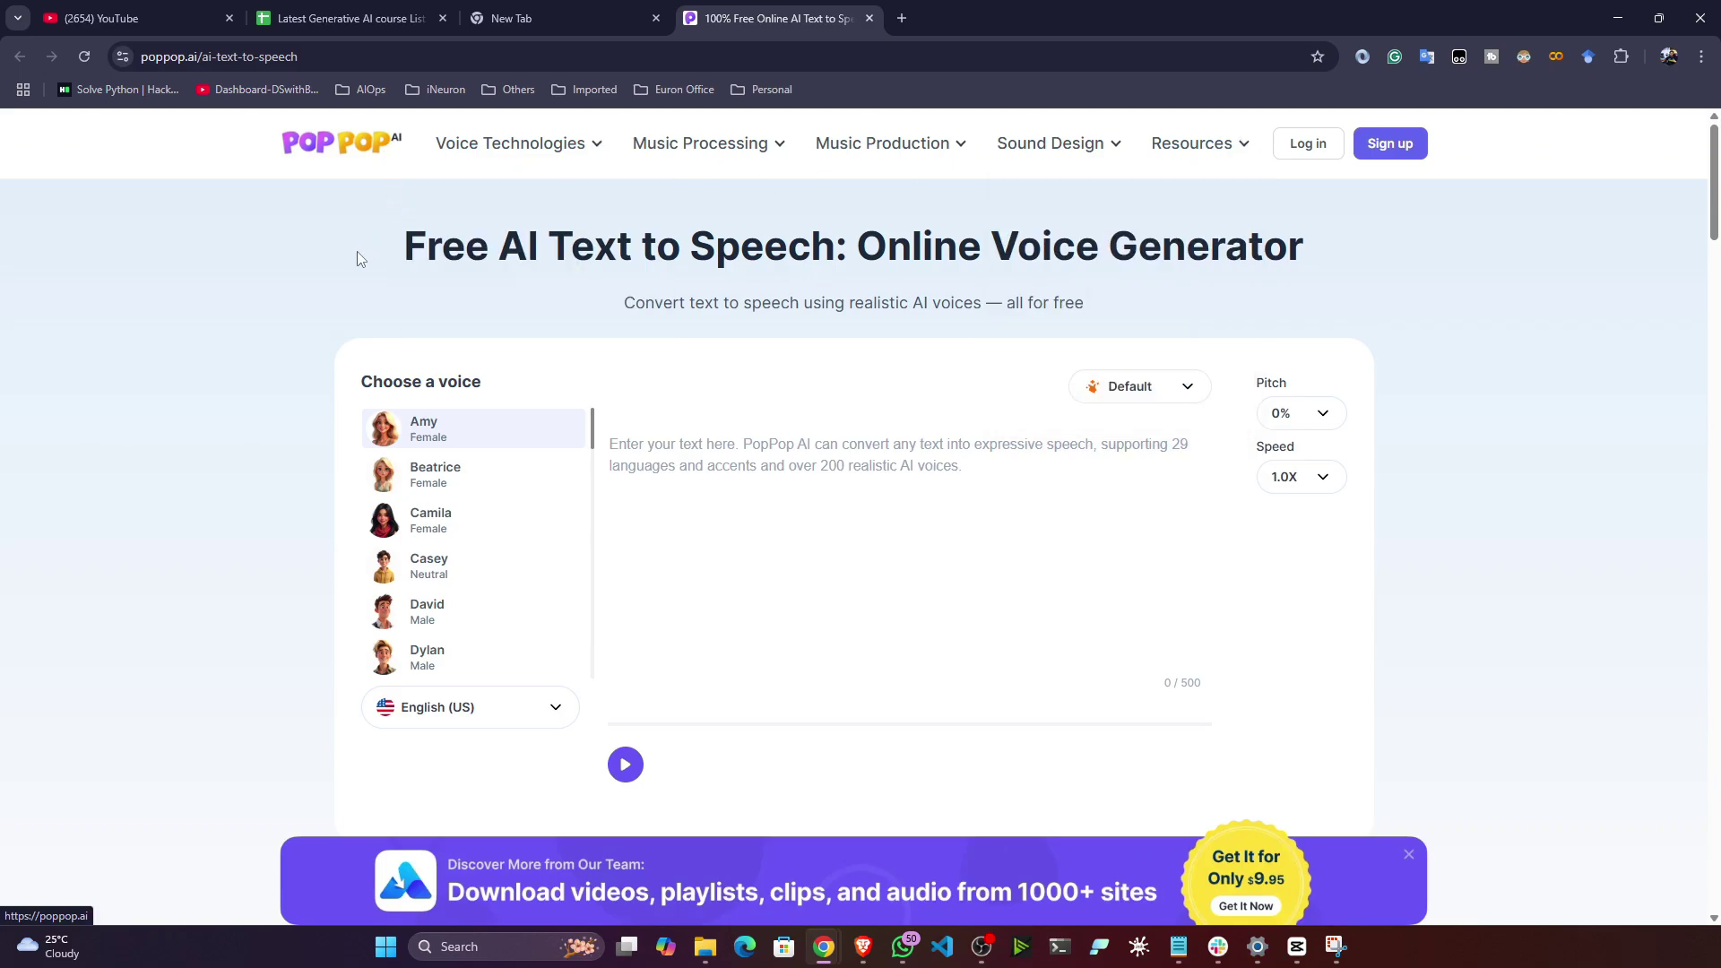
{"action": "scroll", "coordinate": [347, 260], "scroll_direction": "down", "scroll_amount": 2}
{"action": "scroll", "coordinate": [341, 257], "scroll_direction": "up", "scroll_amount": 2}
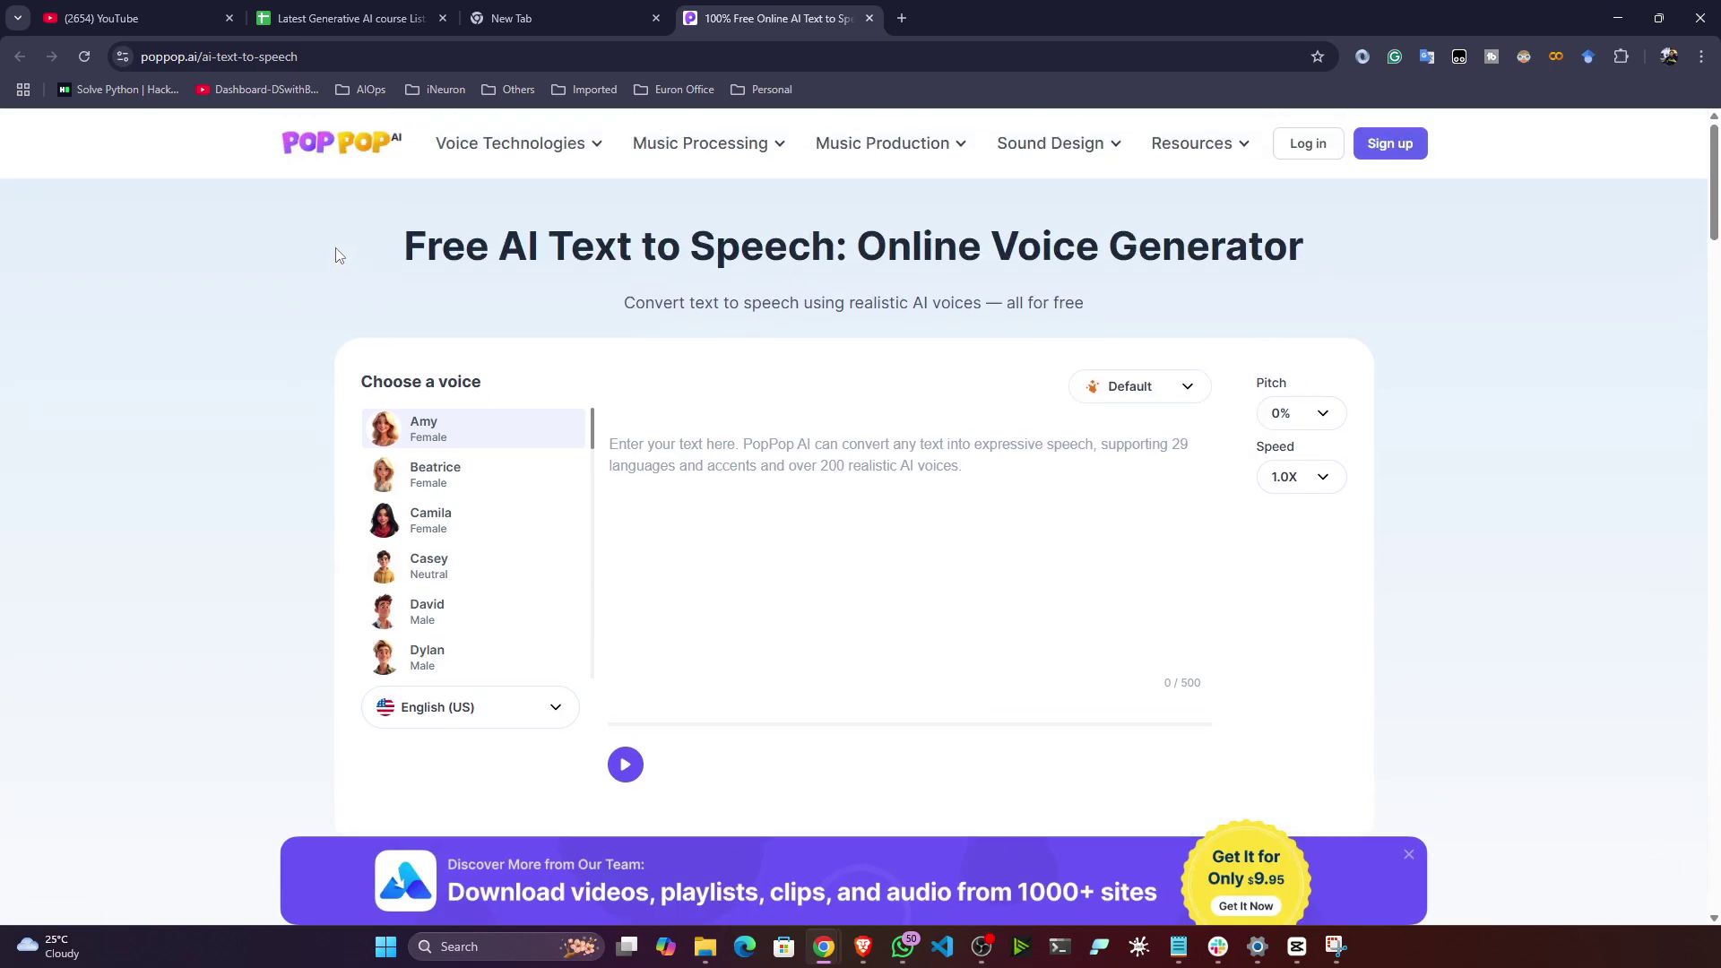
{"action": "scroll", "coordinate": [346, 254], "scroll_direction": "down", "scroll_amount": 2}
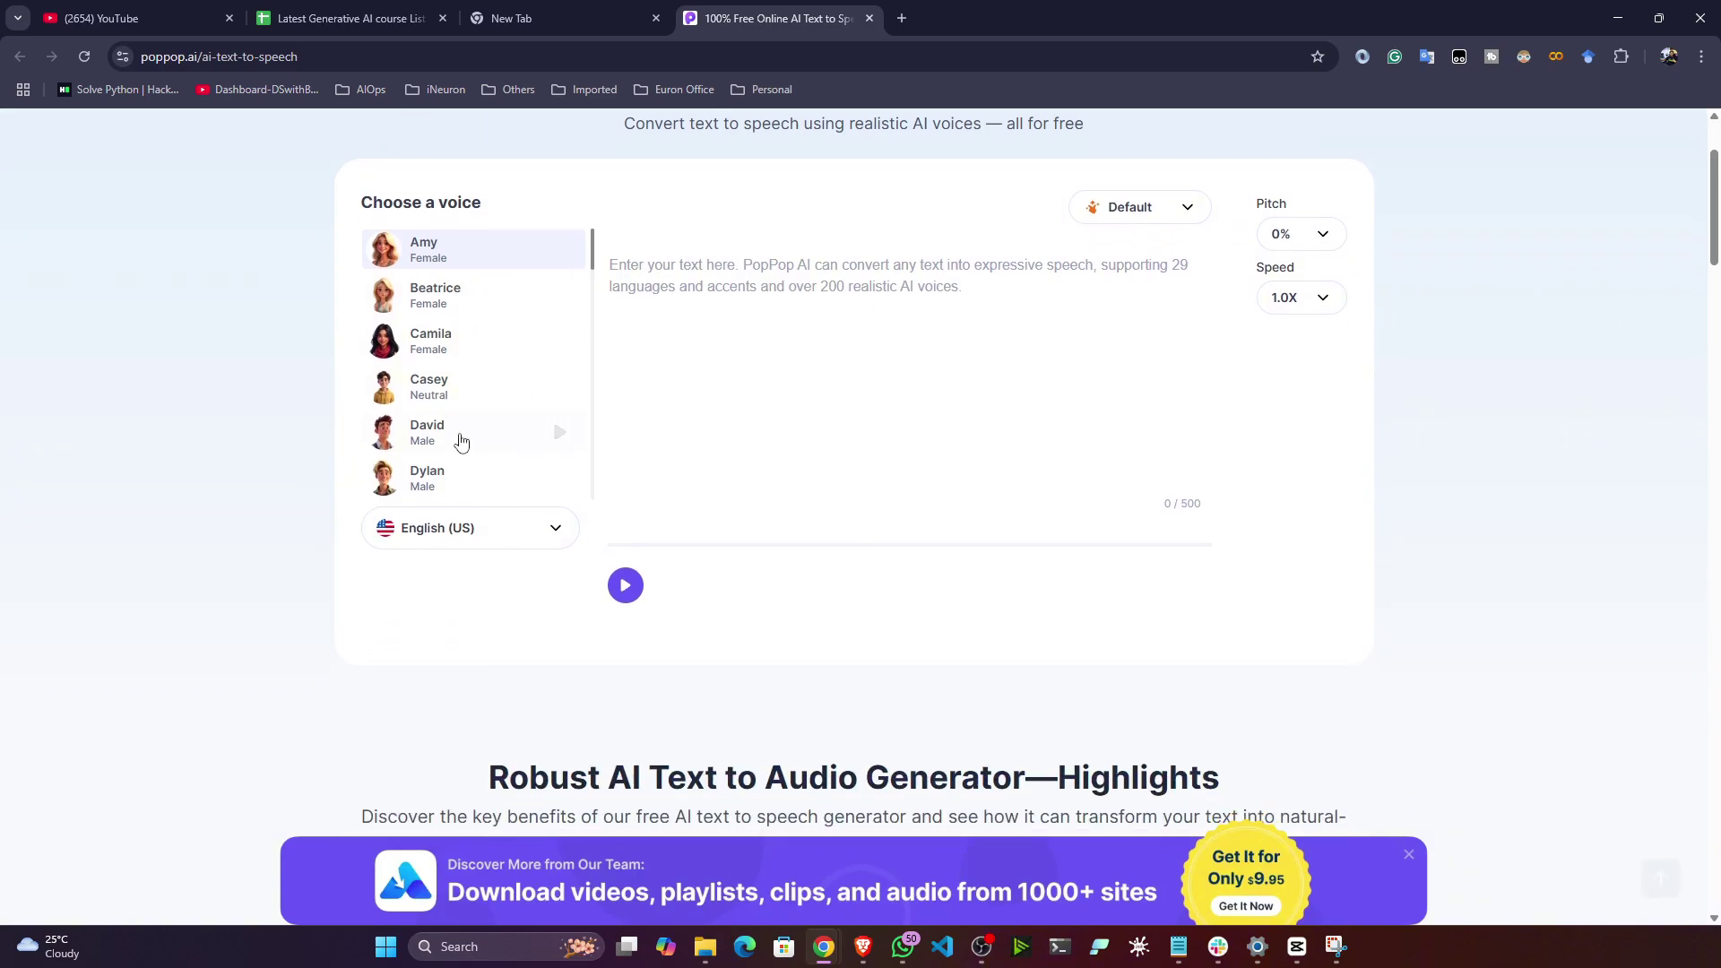
{"action": "scroll", "coordinate": [281, 579], "scroll_direction": "down", "scroll_amount": 12}
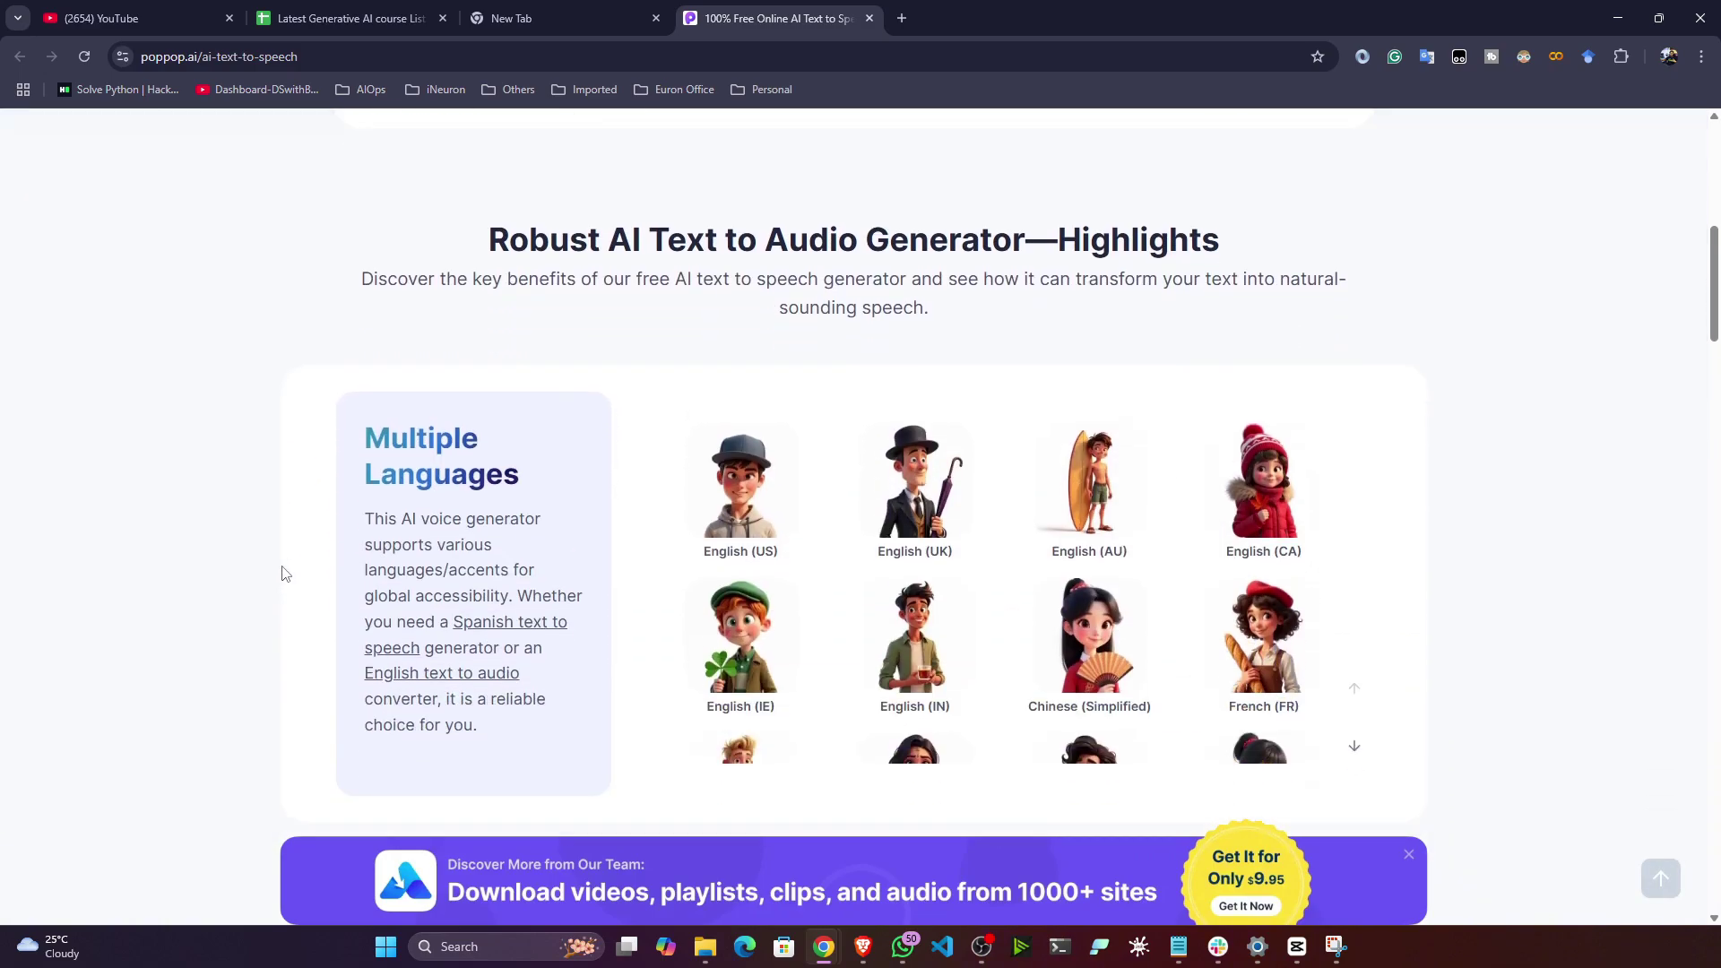
{"action": "scroll", "coordinate": [280, 561], "scroll_direction": "up", "scroll_amount": 6}
{"action": "scroll", "coordinate": [1063, 492], "scroll_direction": "down", "scroll_amount": 3}
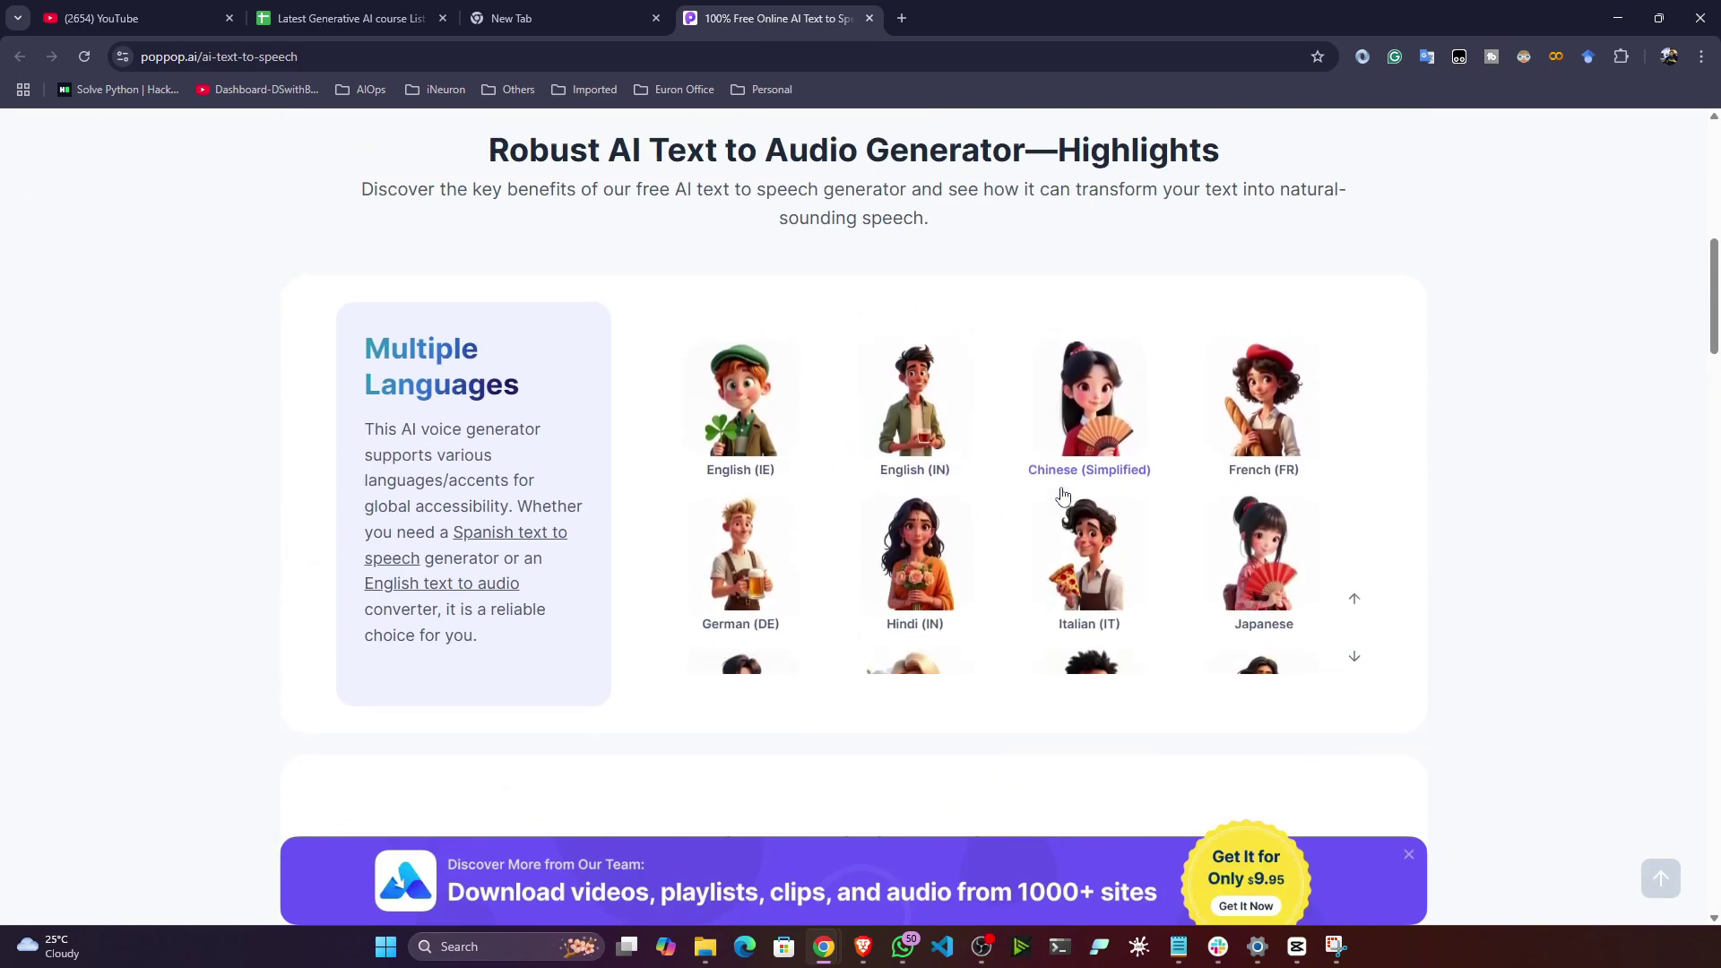
{"action": "scroll", "coordinate": [336, 643], "scroll_direction": "down", "scroll_amount": 5}
{"action": "scroll", "coordinate": [296, 627], "scroll_direction": "down", "scroll_amount": 1}
{"action": "scroll", "coordinate": [314, 574], "scroll_direction": "down", "scroll_amount": 1}
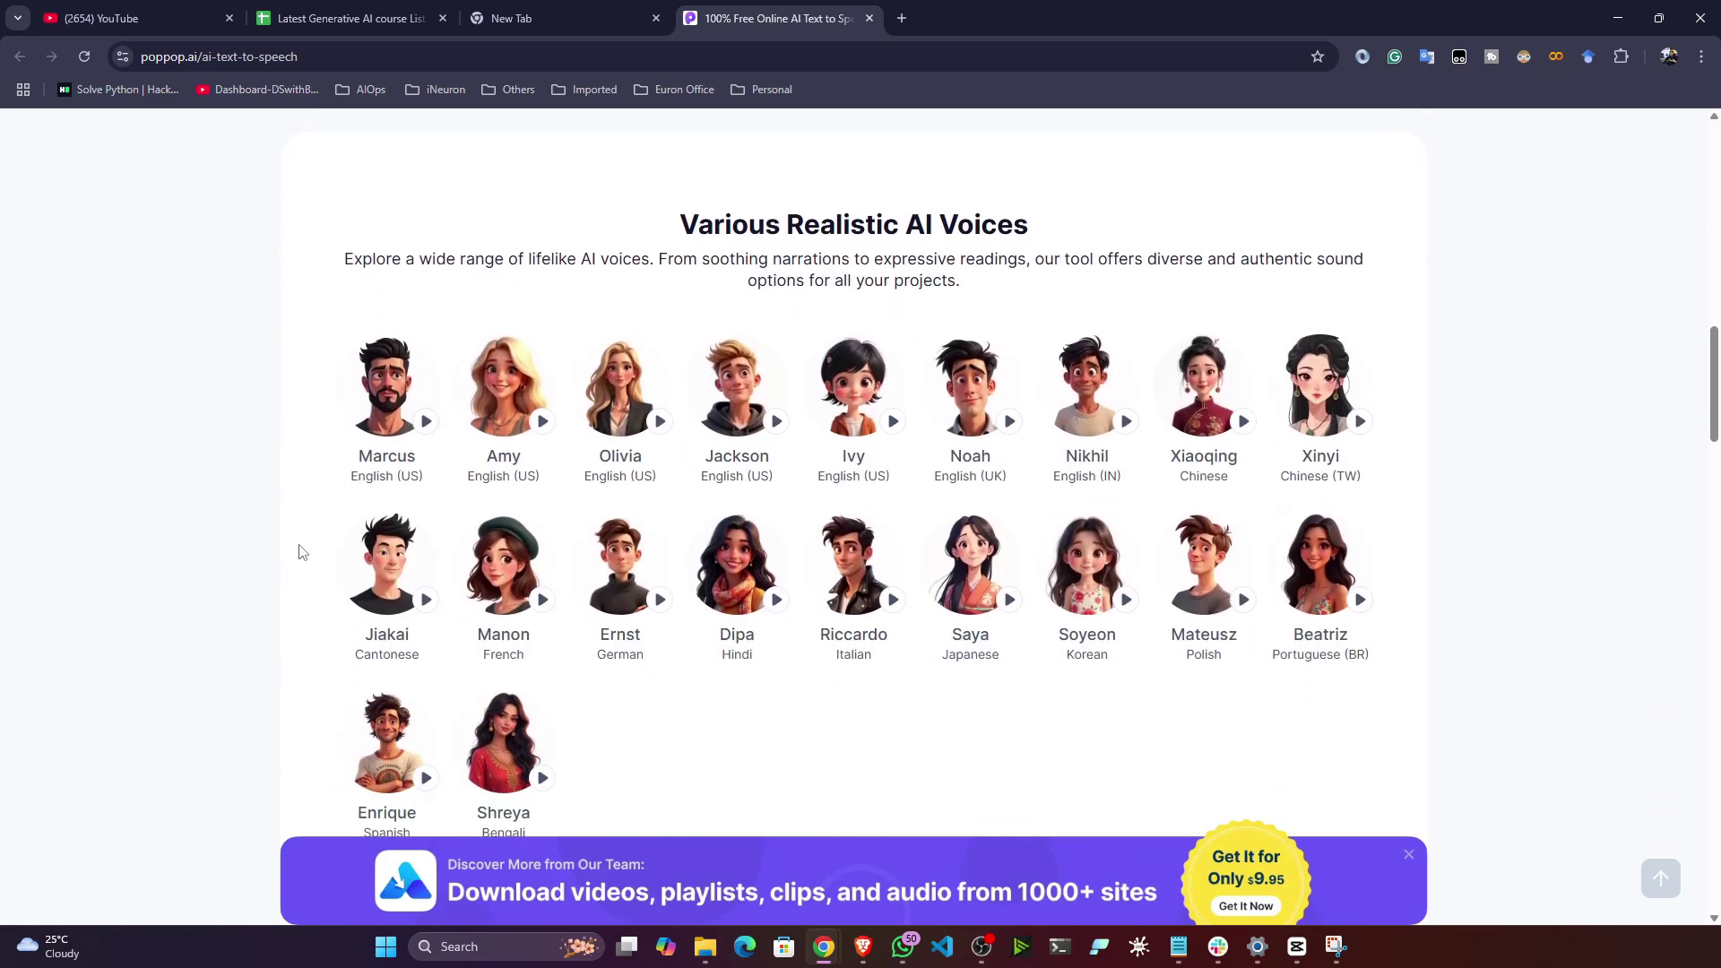
{"action": "scroll", "coordinate": [319, 542], "scroll_direction": "down", "scroll_amount": 2}
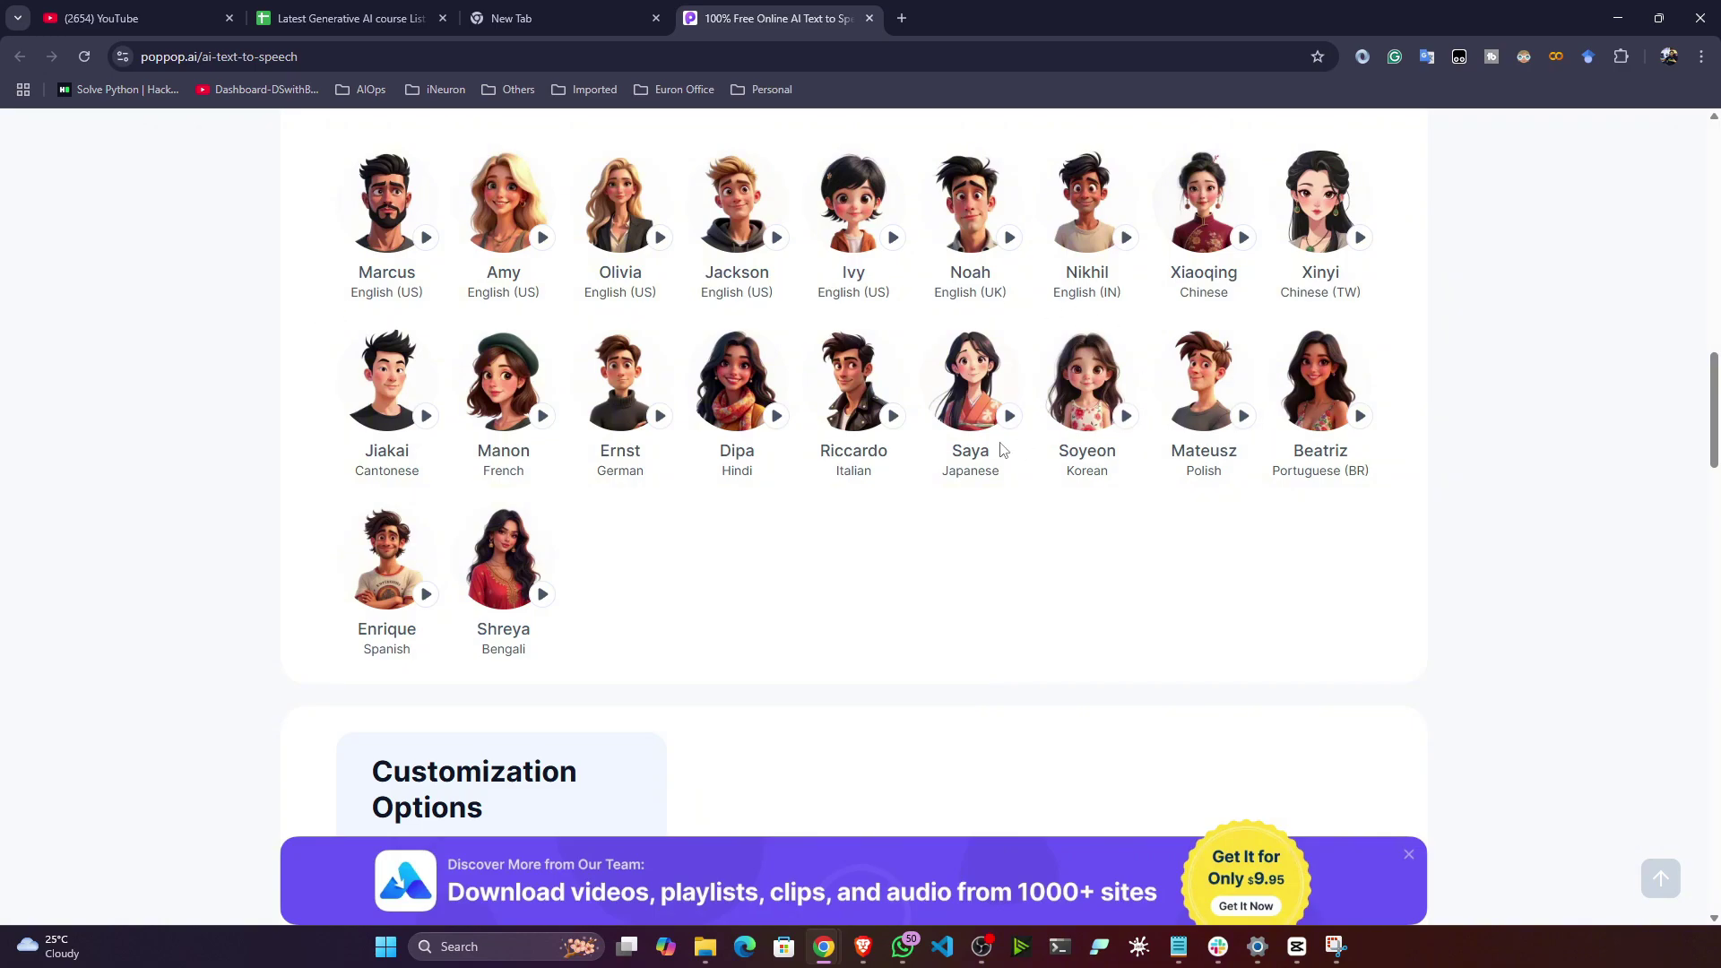
{"action": "scroll", "coordinate": [238, 511], "scroll_direction": "down", "scroll_amount": 10}
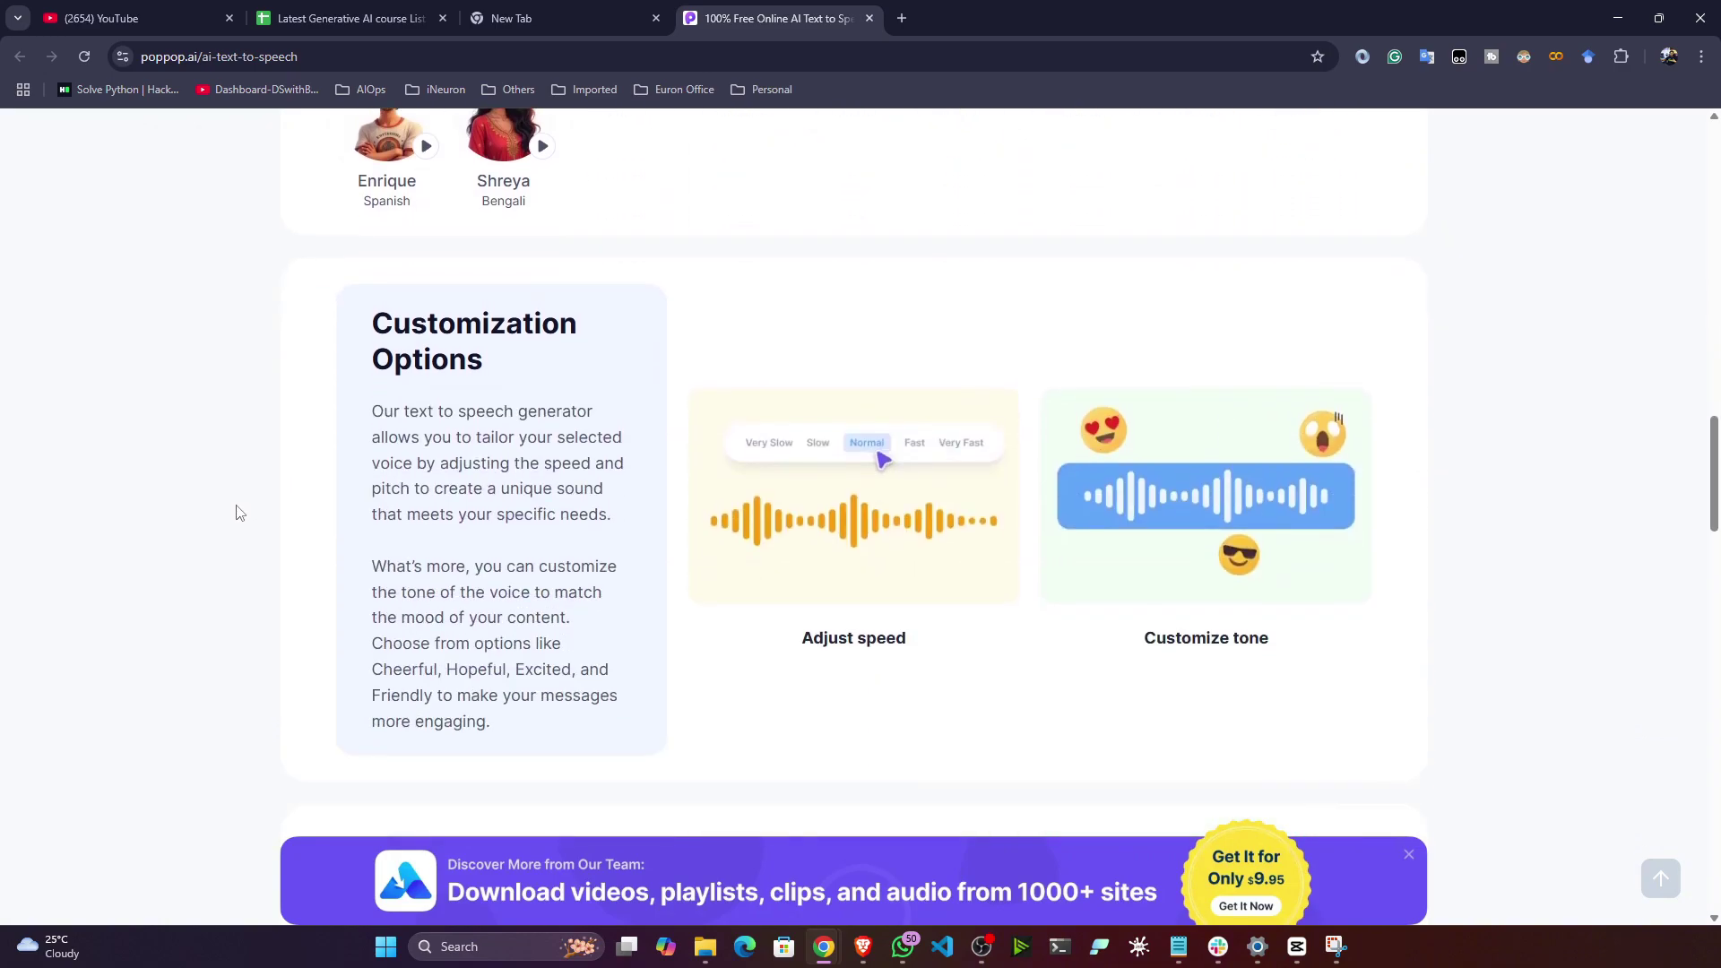
{"action": "scroll", "coordinate": [224, 515], "scroll_direction": "down", "scroll_amount": 6}
{"action": "scroll", "coordinate": [221, 511], "scroll_direction": "up", "scroll_amount": 3}
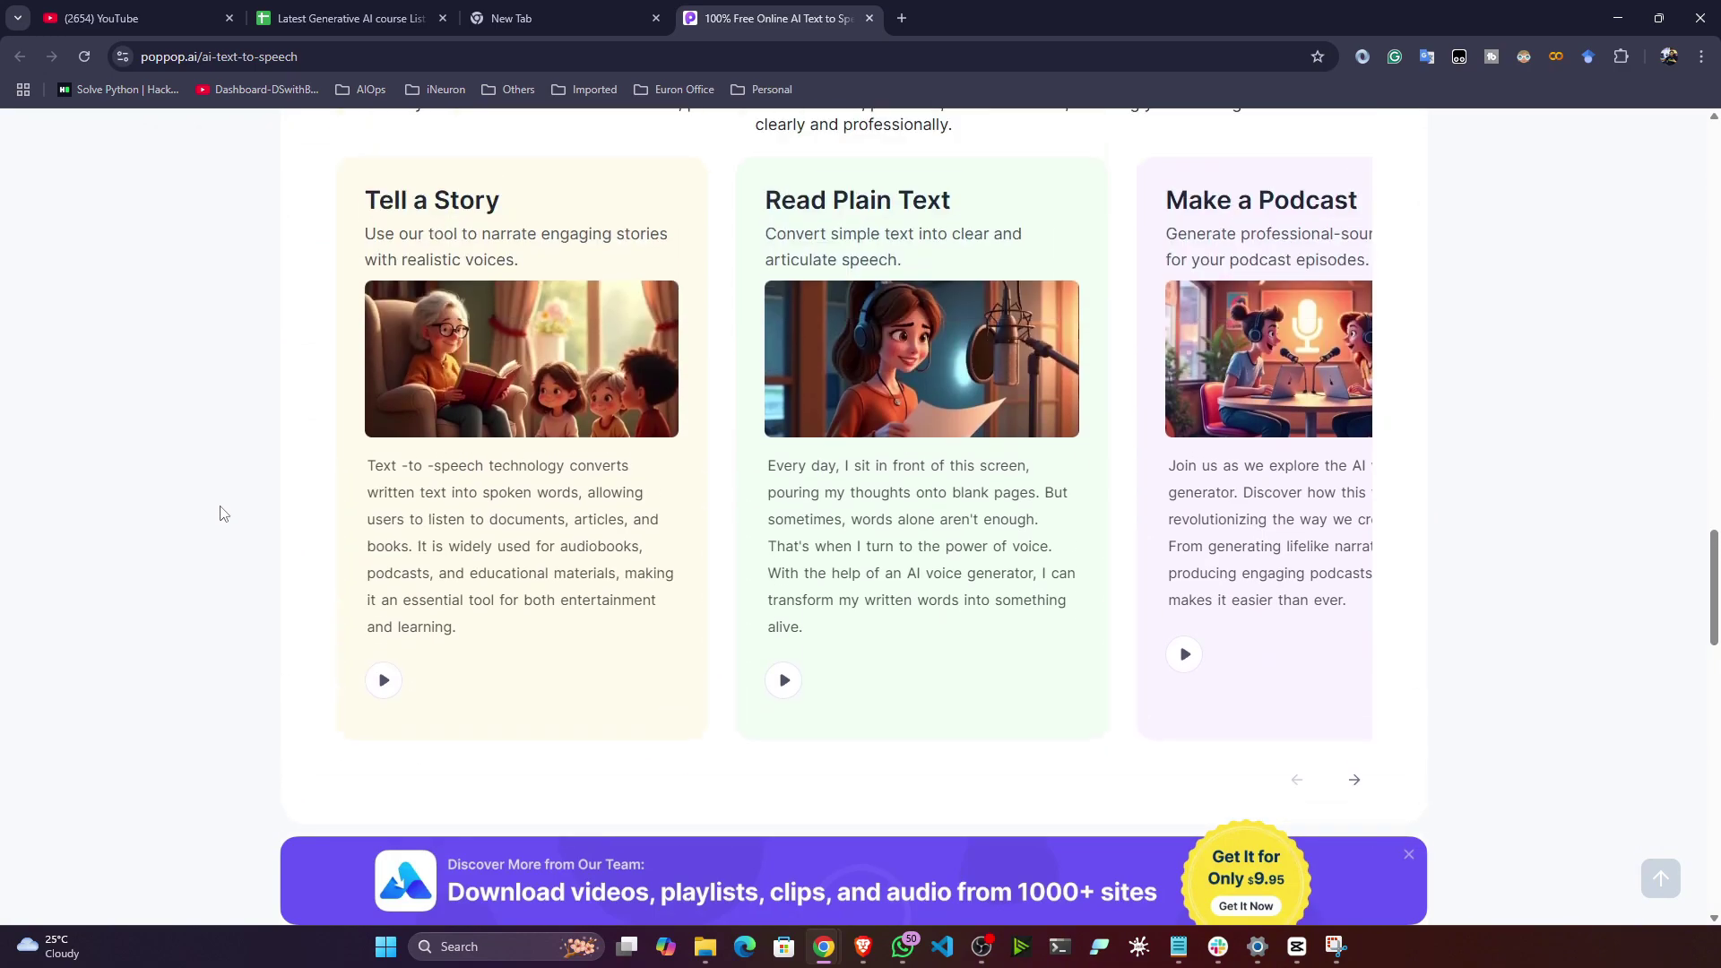
{"action": "scroll", "coordinate": [223, 510], "scroll_direction": "up", "scroll_amount": 2}
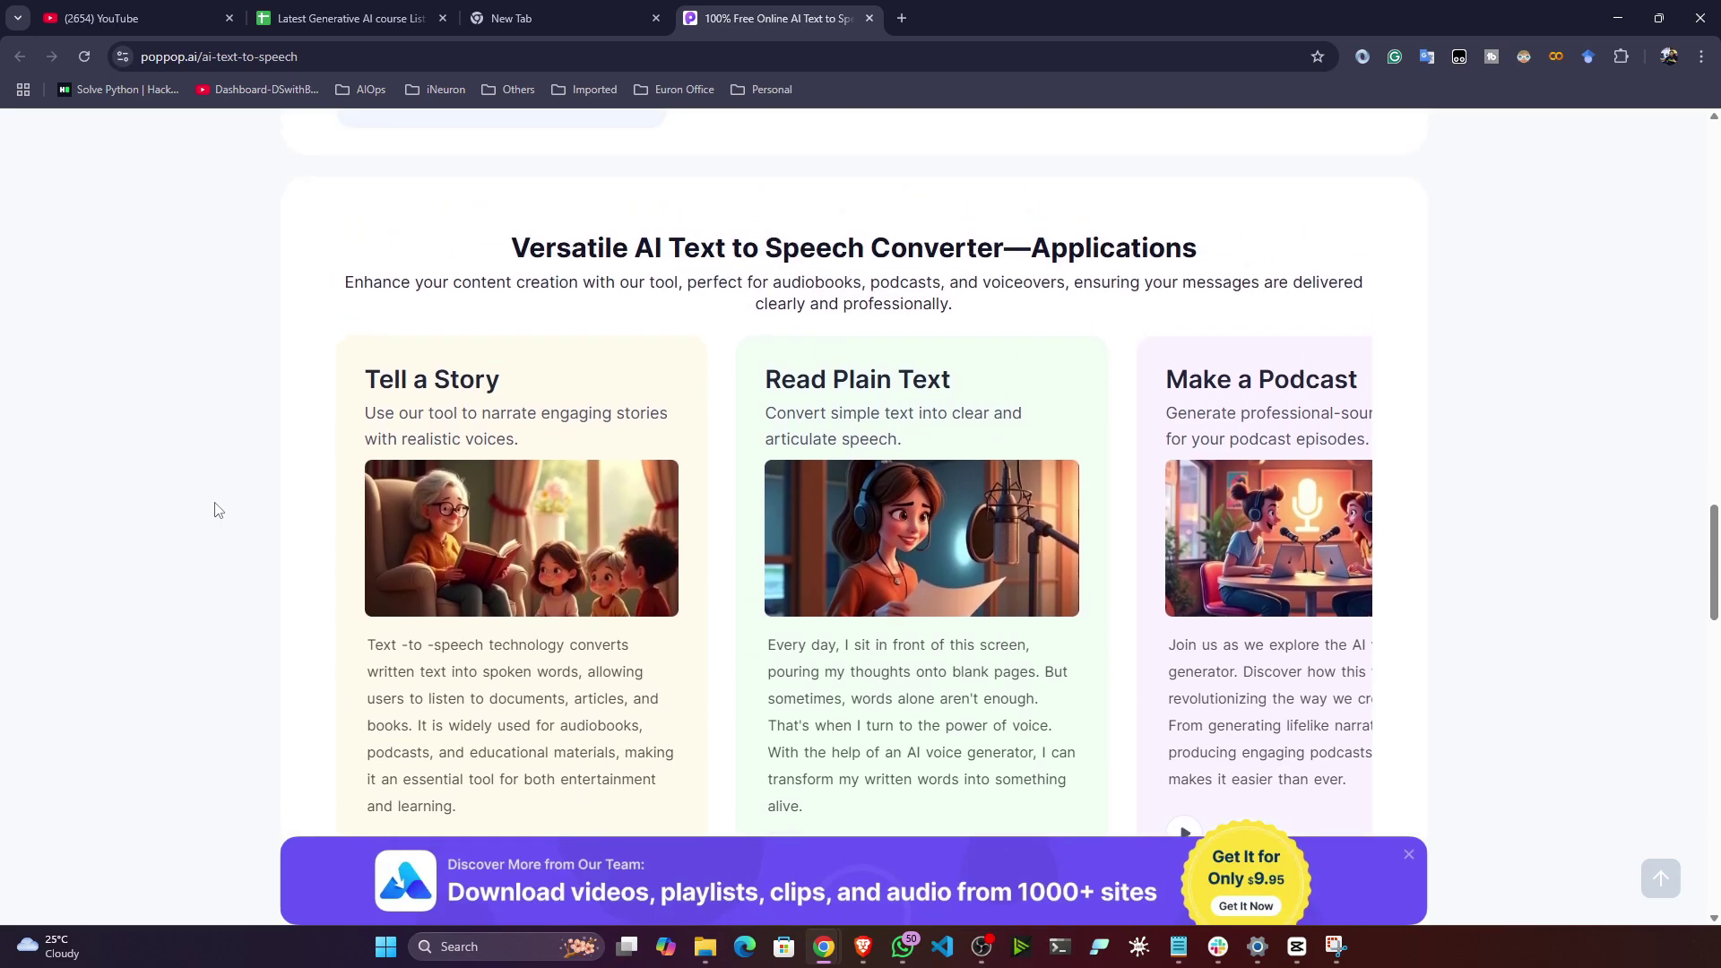
{"action": "scroll", "coordinate": [503, 455], "scroll_direction": "down", "scroll_amount": 2}
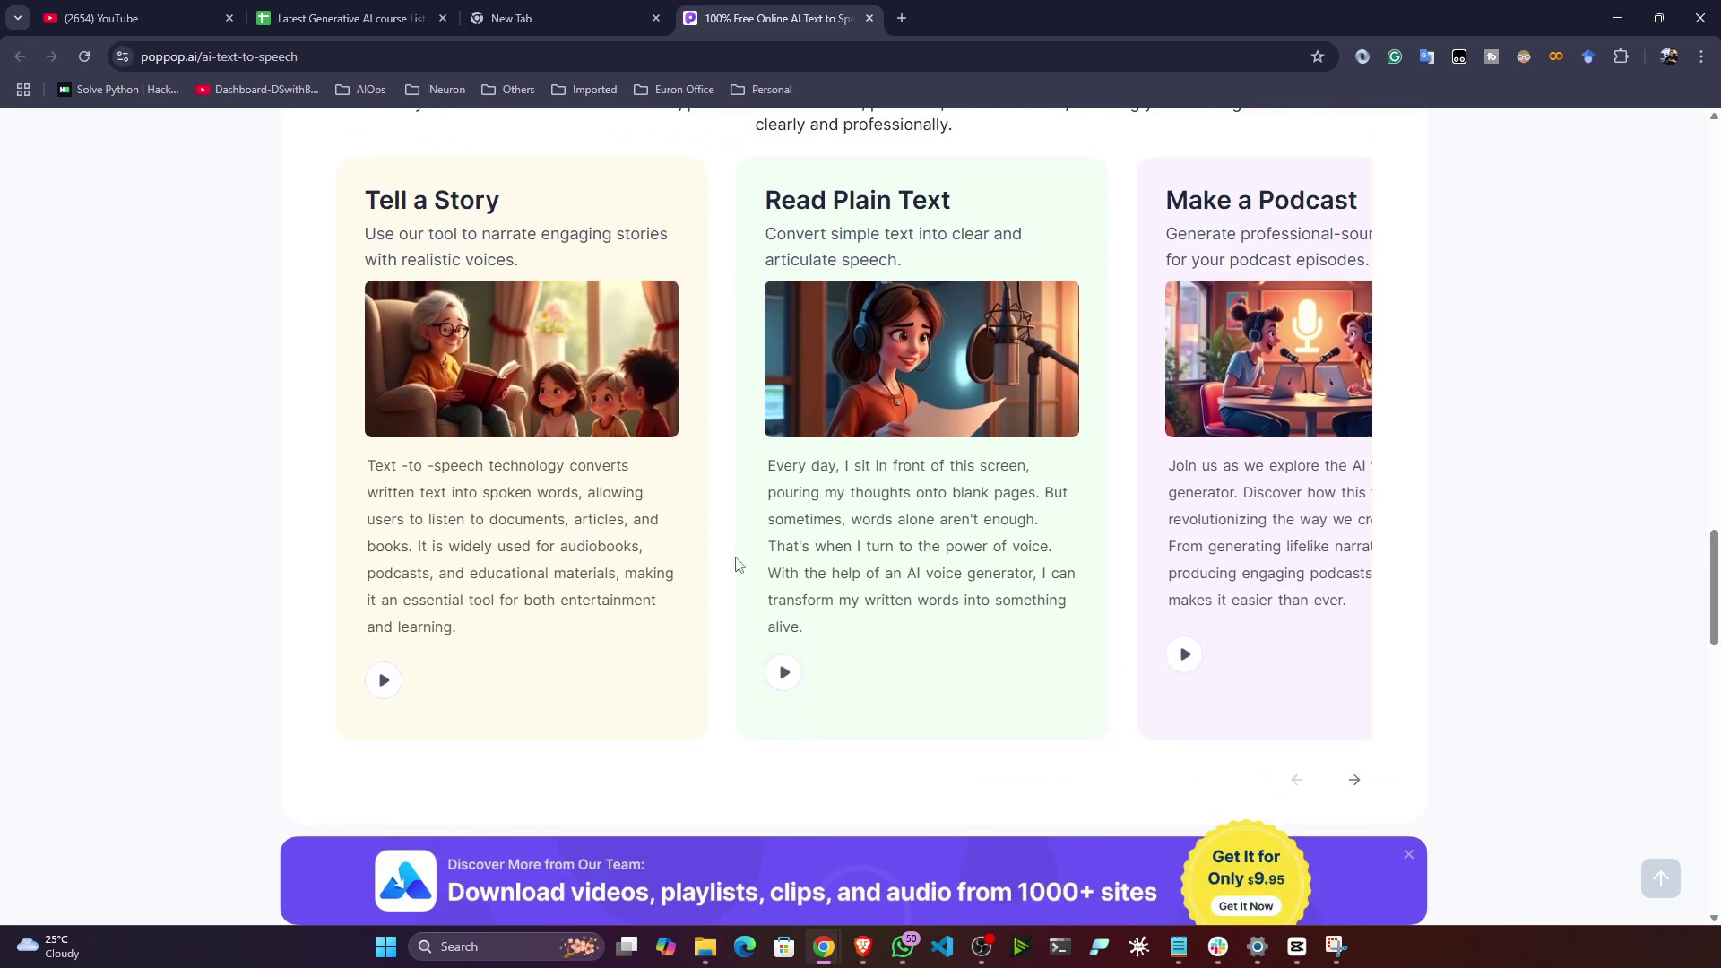
{"action": "scroll", "coordinate": [1574, 389], "scroll_direction": "up", "scroll_amount": 20}
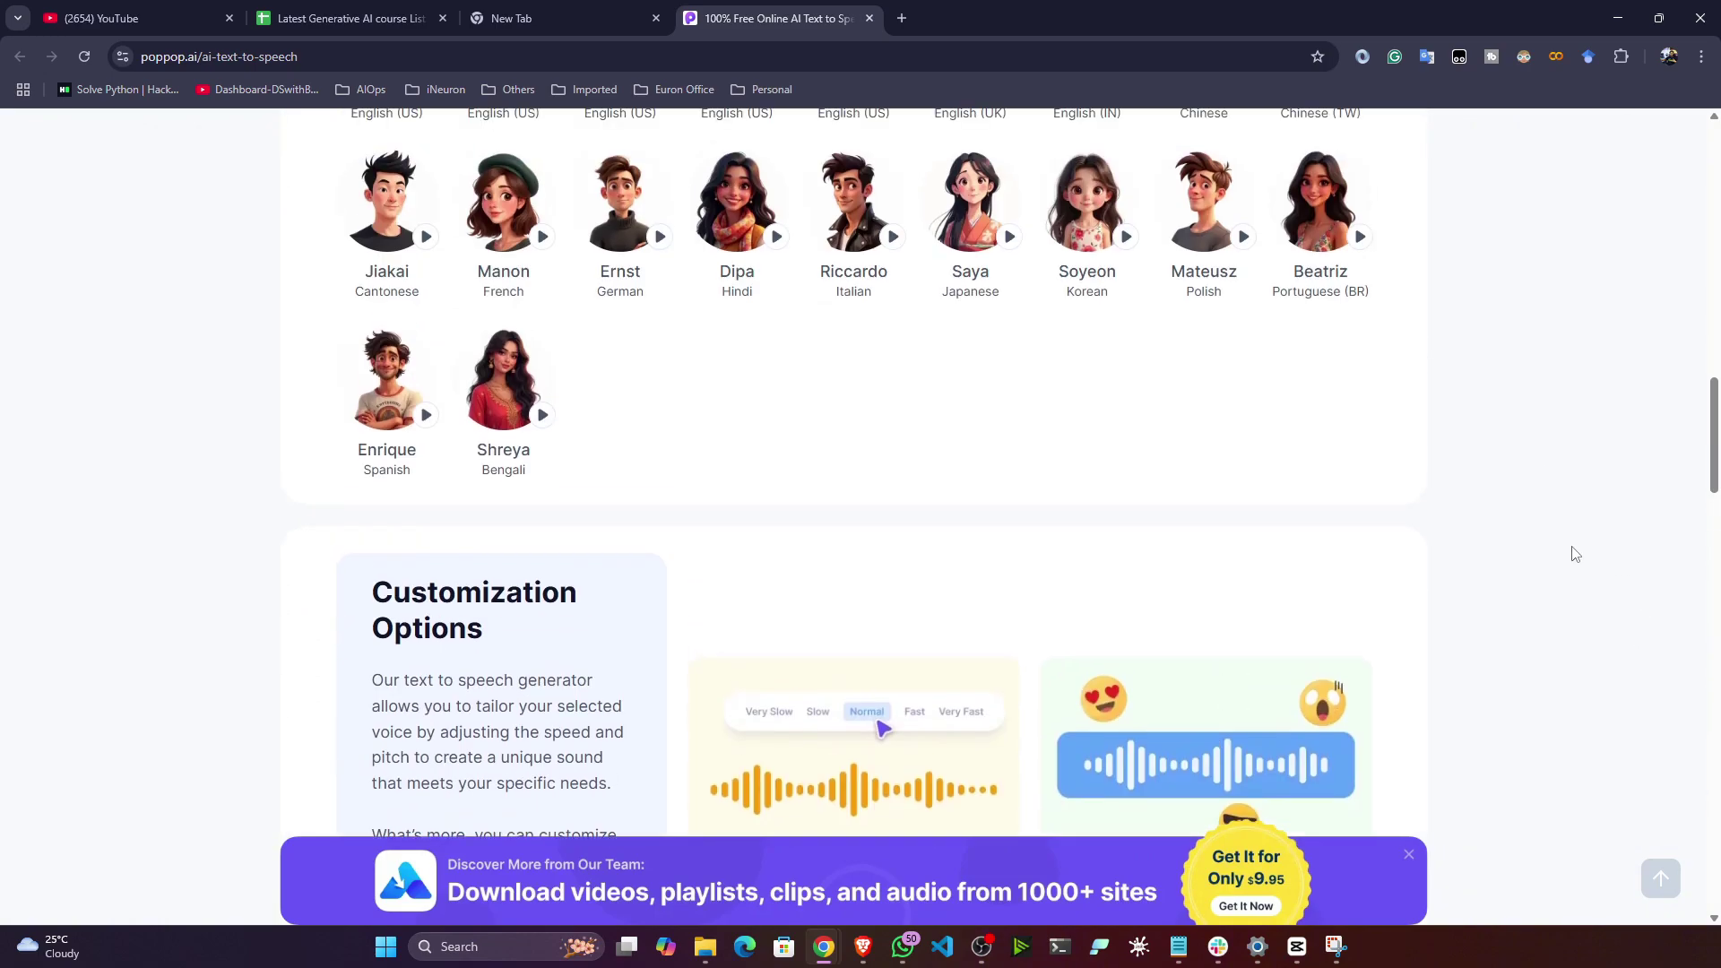
{"action": "scroll", "coordinate": [1566, 502], "scroll_direction": "up", "scroll_amount": 3}
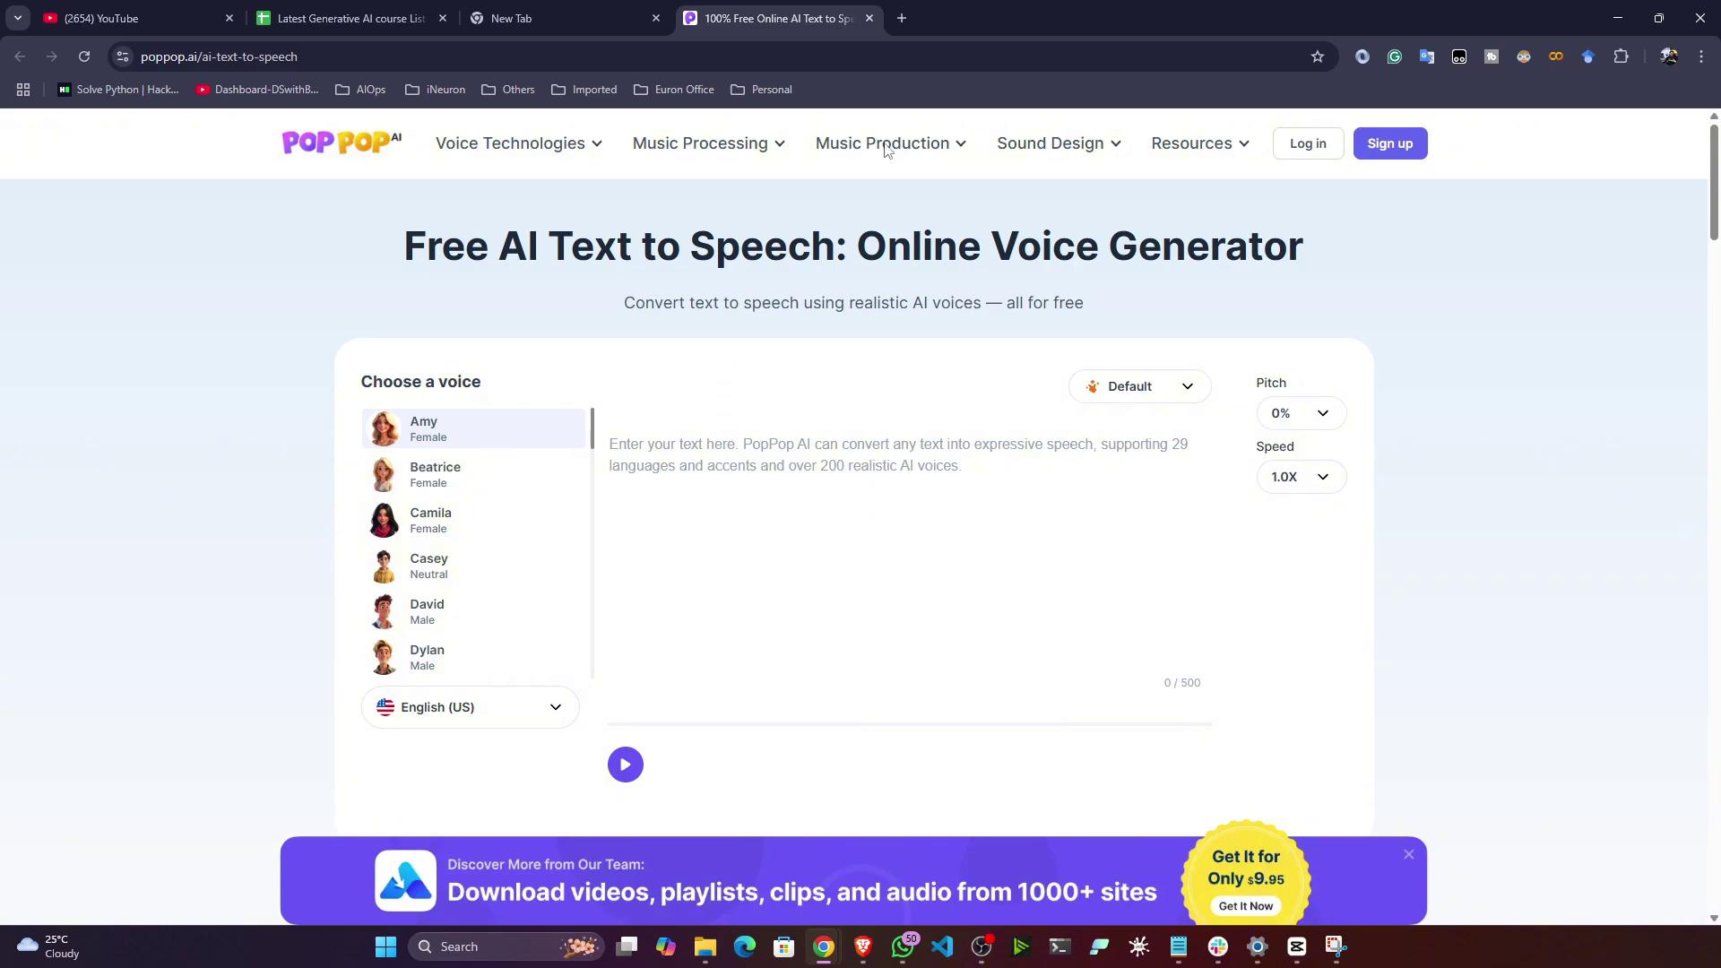
Step: In a new tab, search 'english story' and open the sponsored Stories For Schools result
{"action": "left_click", "coordinate": [902, 17]}
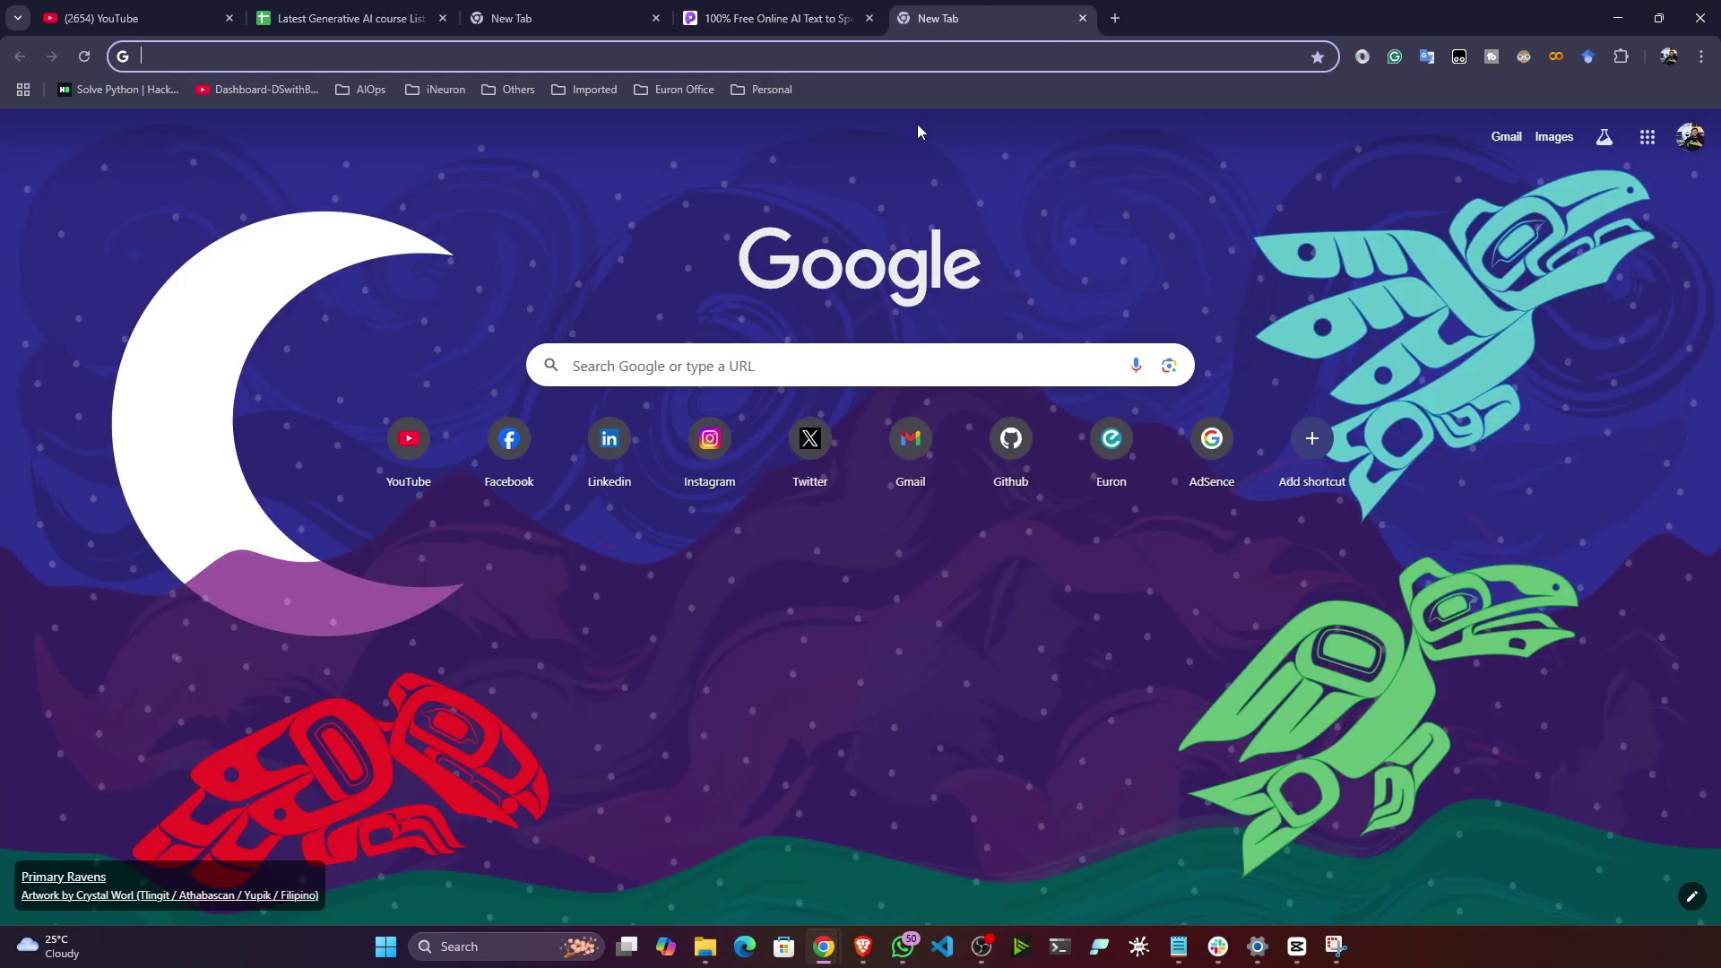
{"action": "type", "text": "eng"}
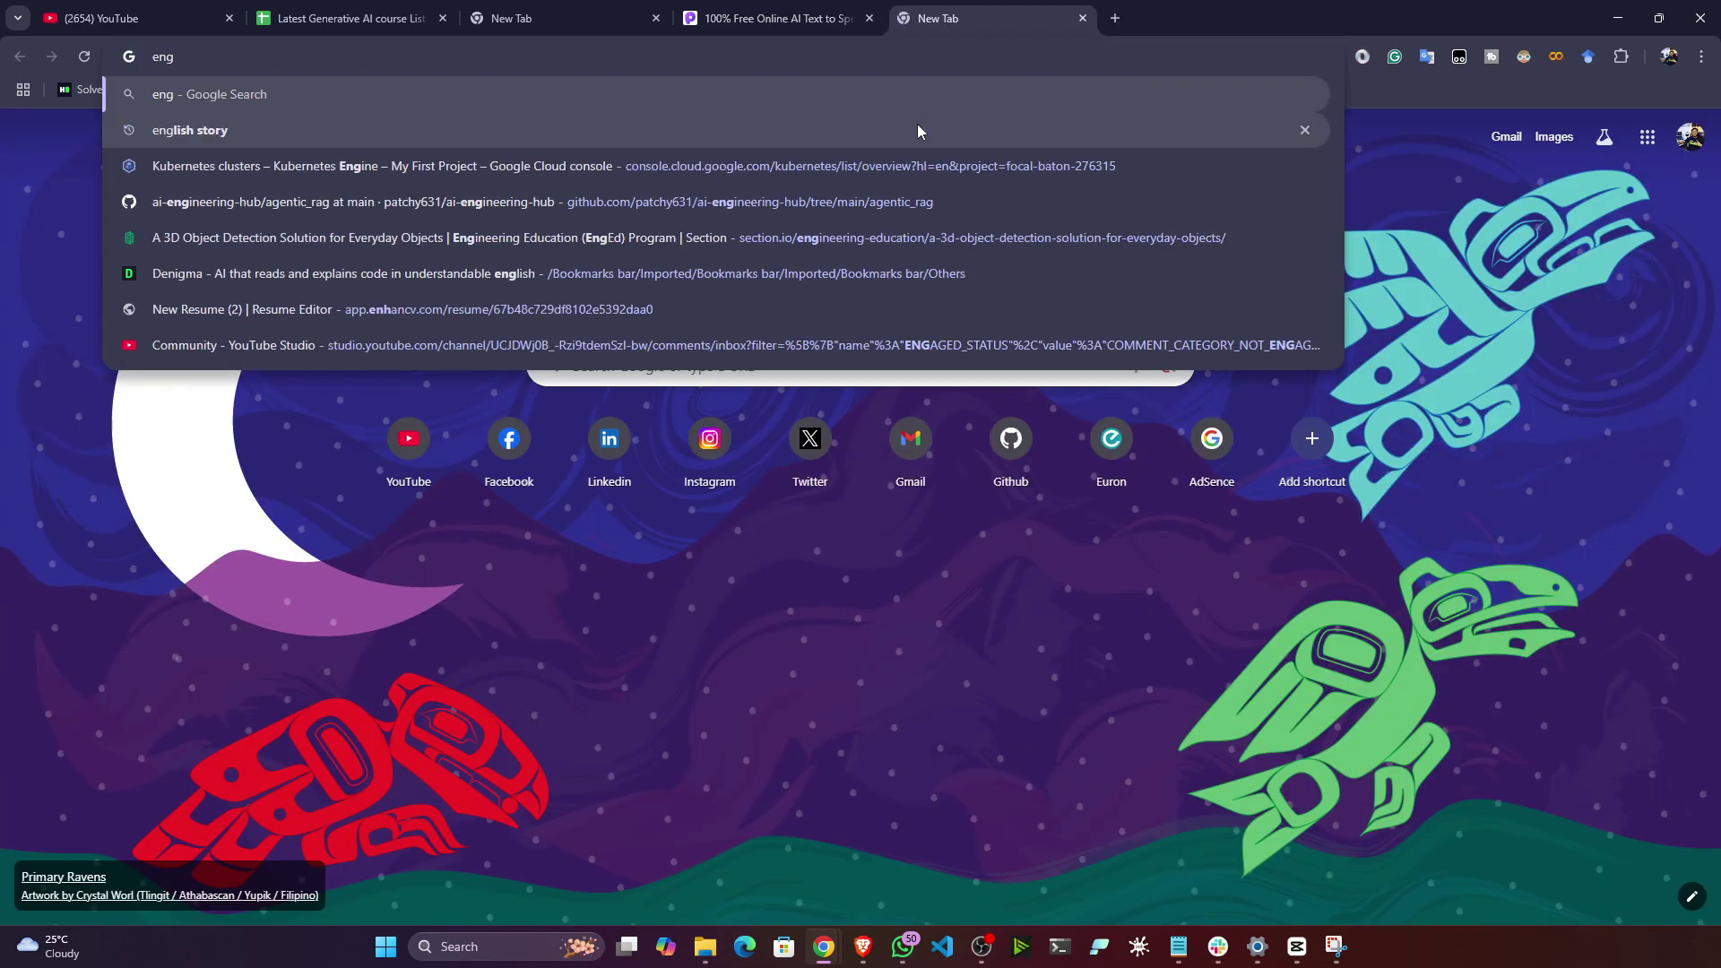
{"action": "left_click", "coordinate": [256, 131]}
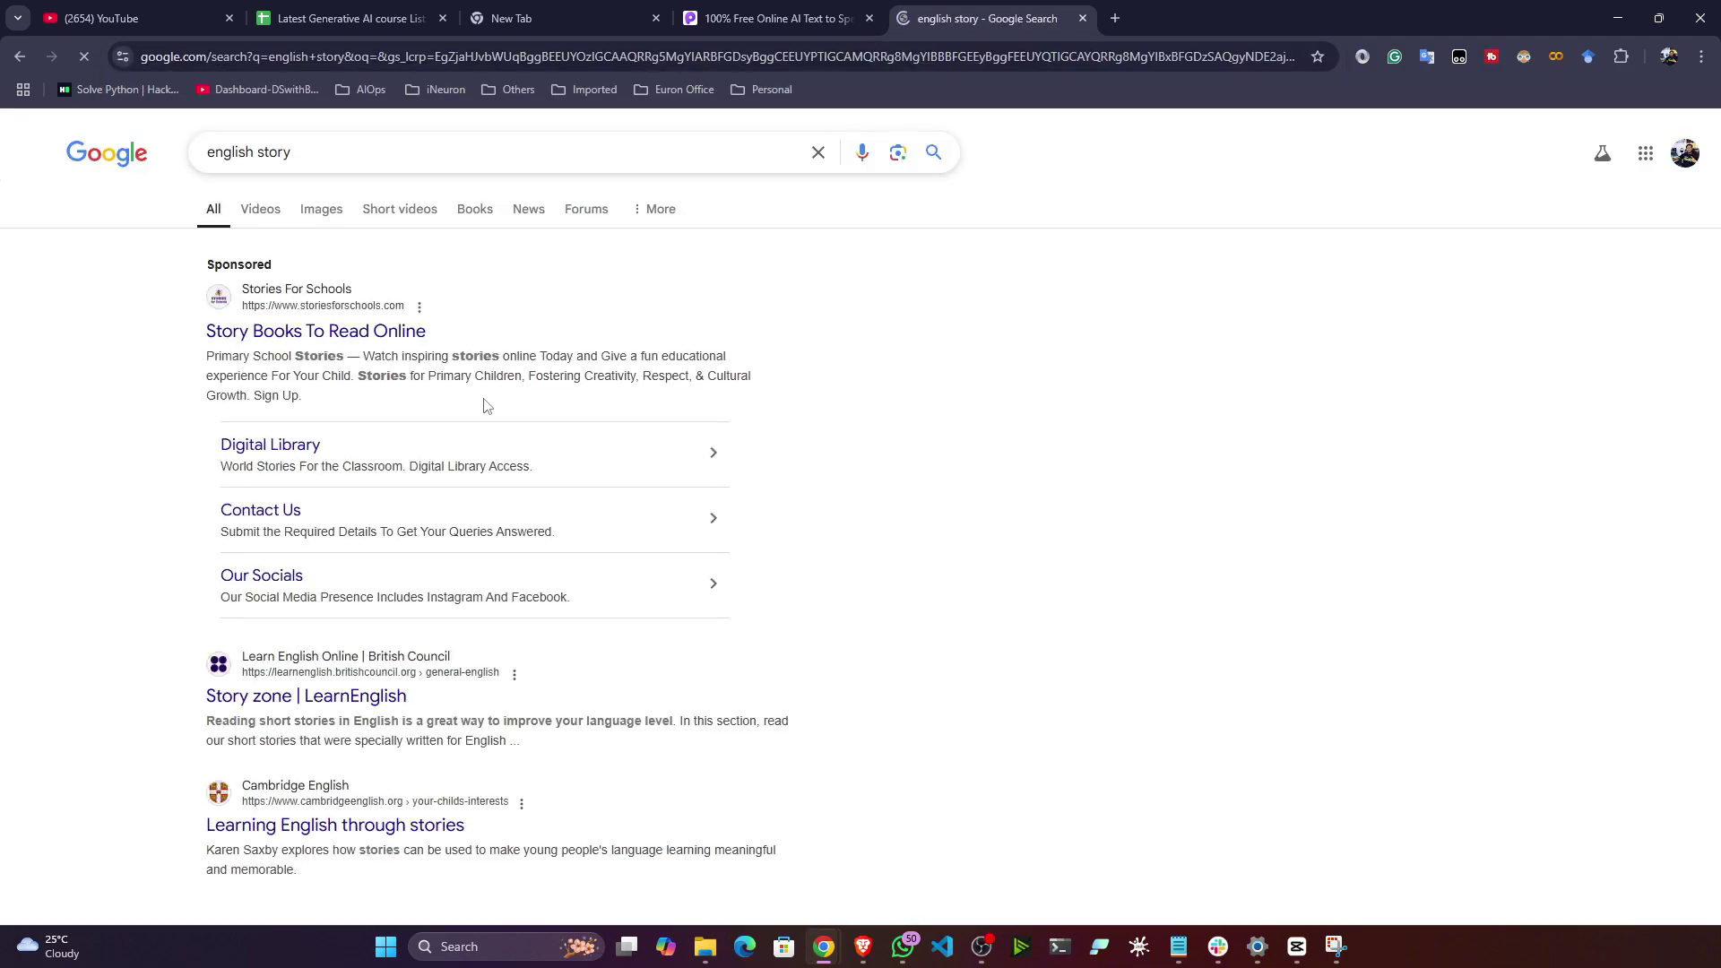
{"action": "left_click", "coordinate": [311, 344]}
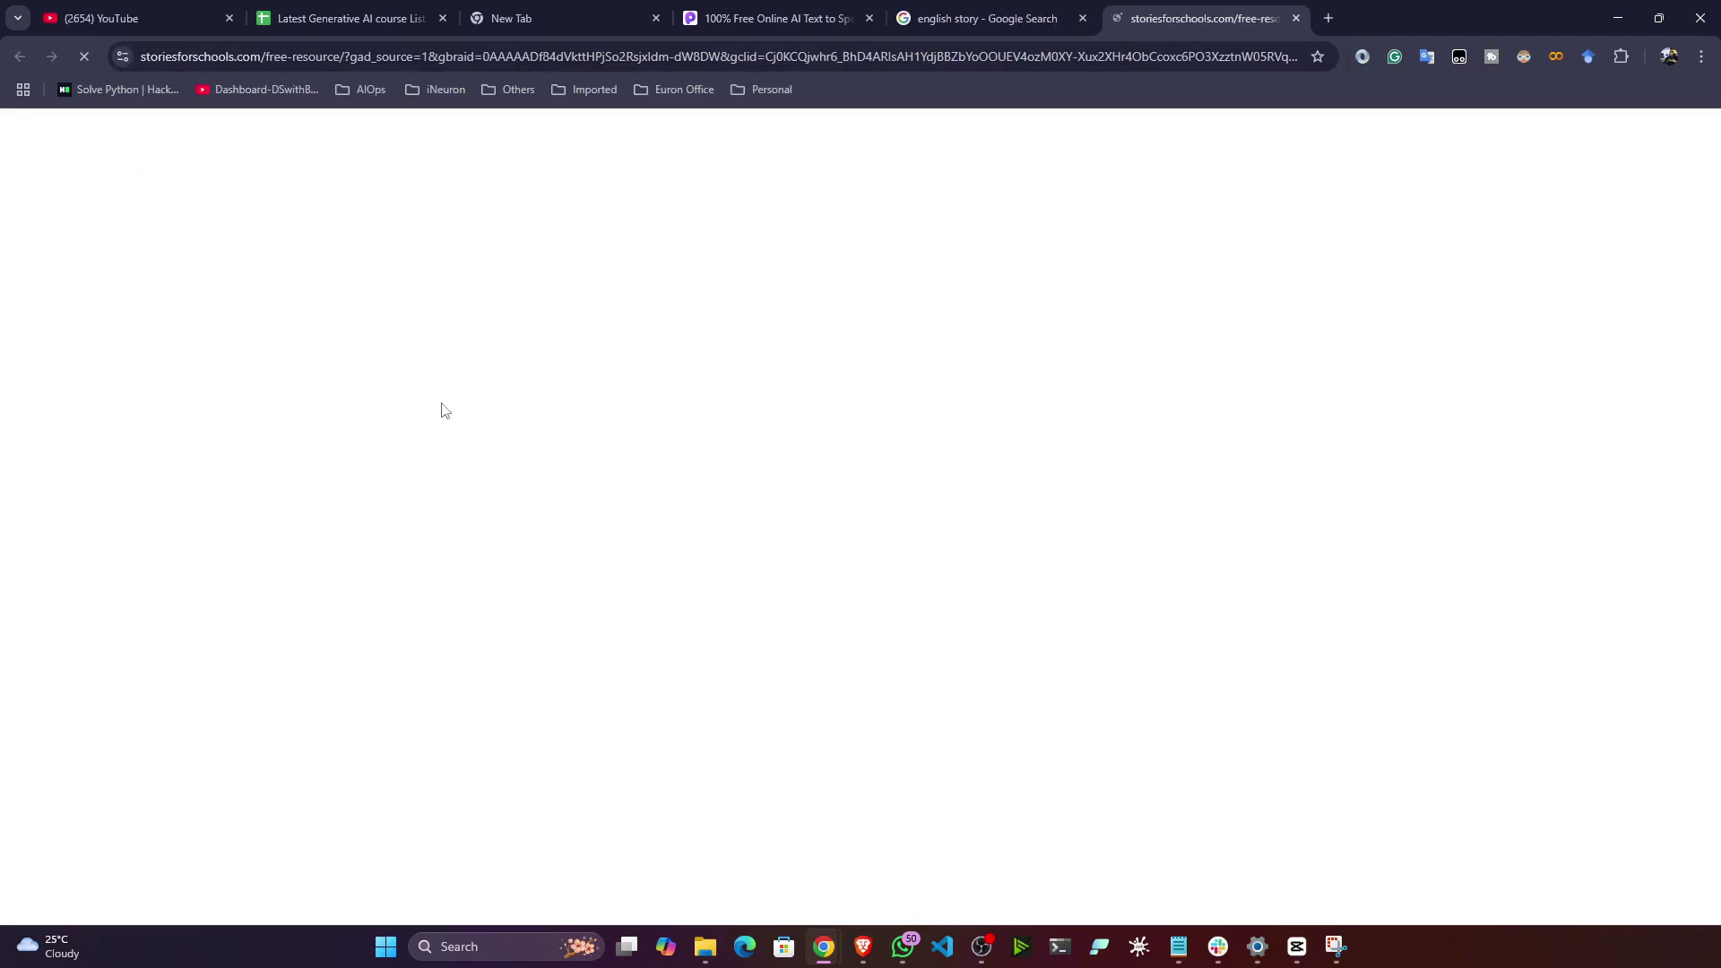
Step: In another new tab, start typing the query 'what is gener'
{"action": "left_click", "coordinate": [1328, 18]}
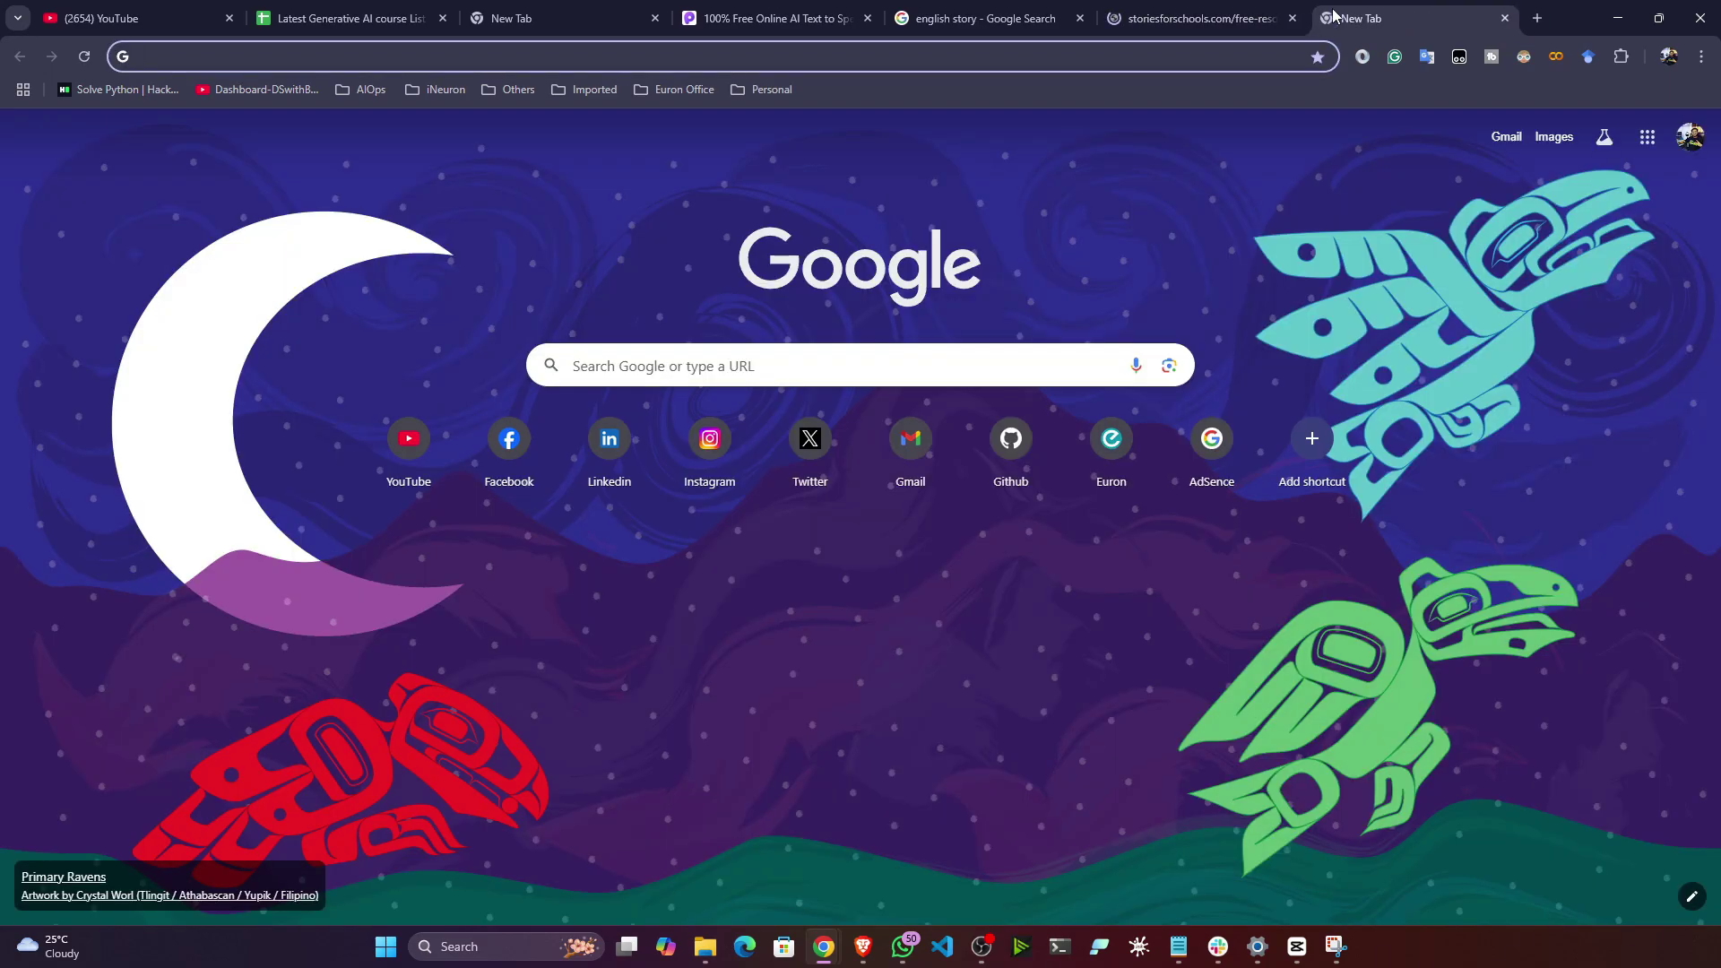
{"action": "type", "text": "what u"}
{"action": "key", "text": "BackSpace"}
{"action": "type", "text": "is generative ai"}
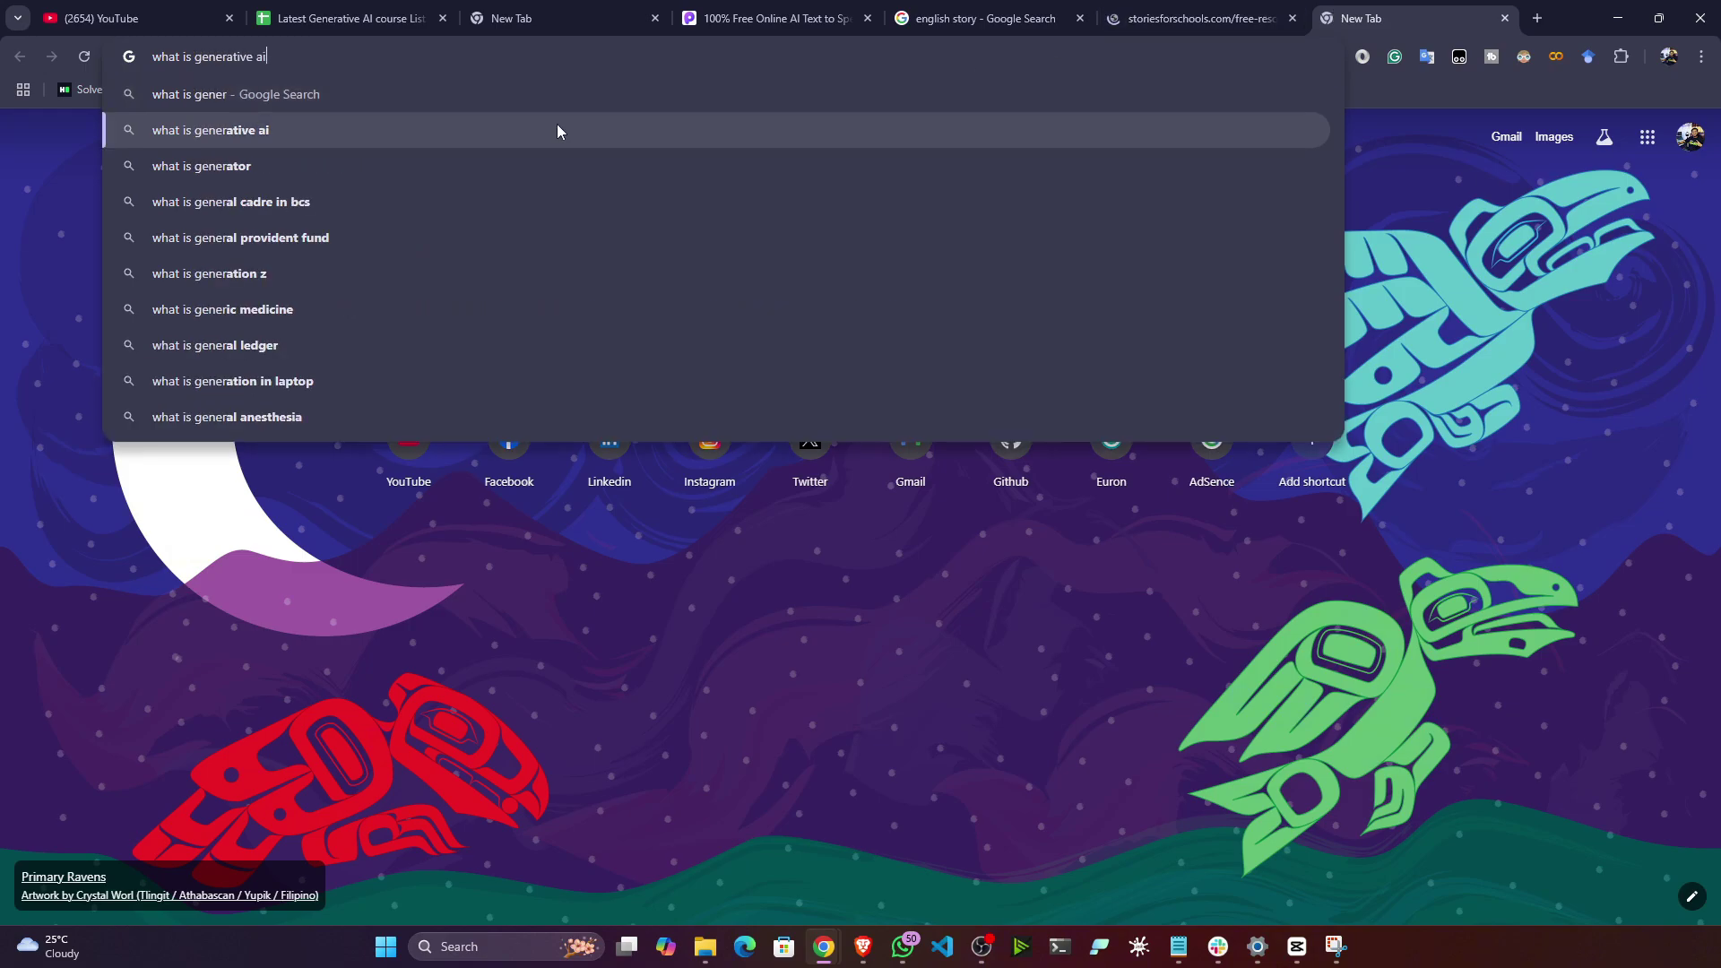
Step: Search 'what is generative ai', select the AI Overview definition, and switch back to PopPop AI
{"action": "left_click", "coordinate": [557, 126]}
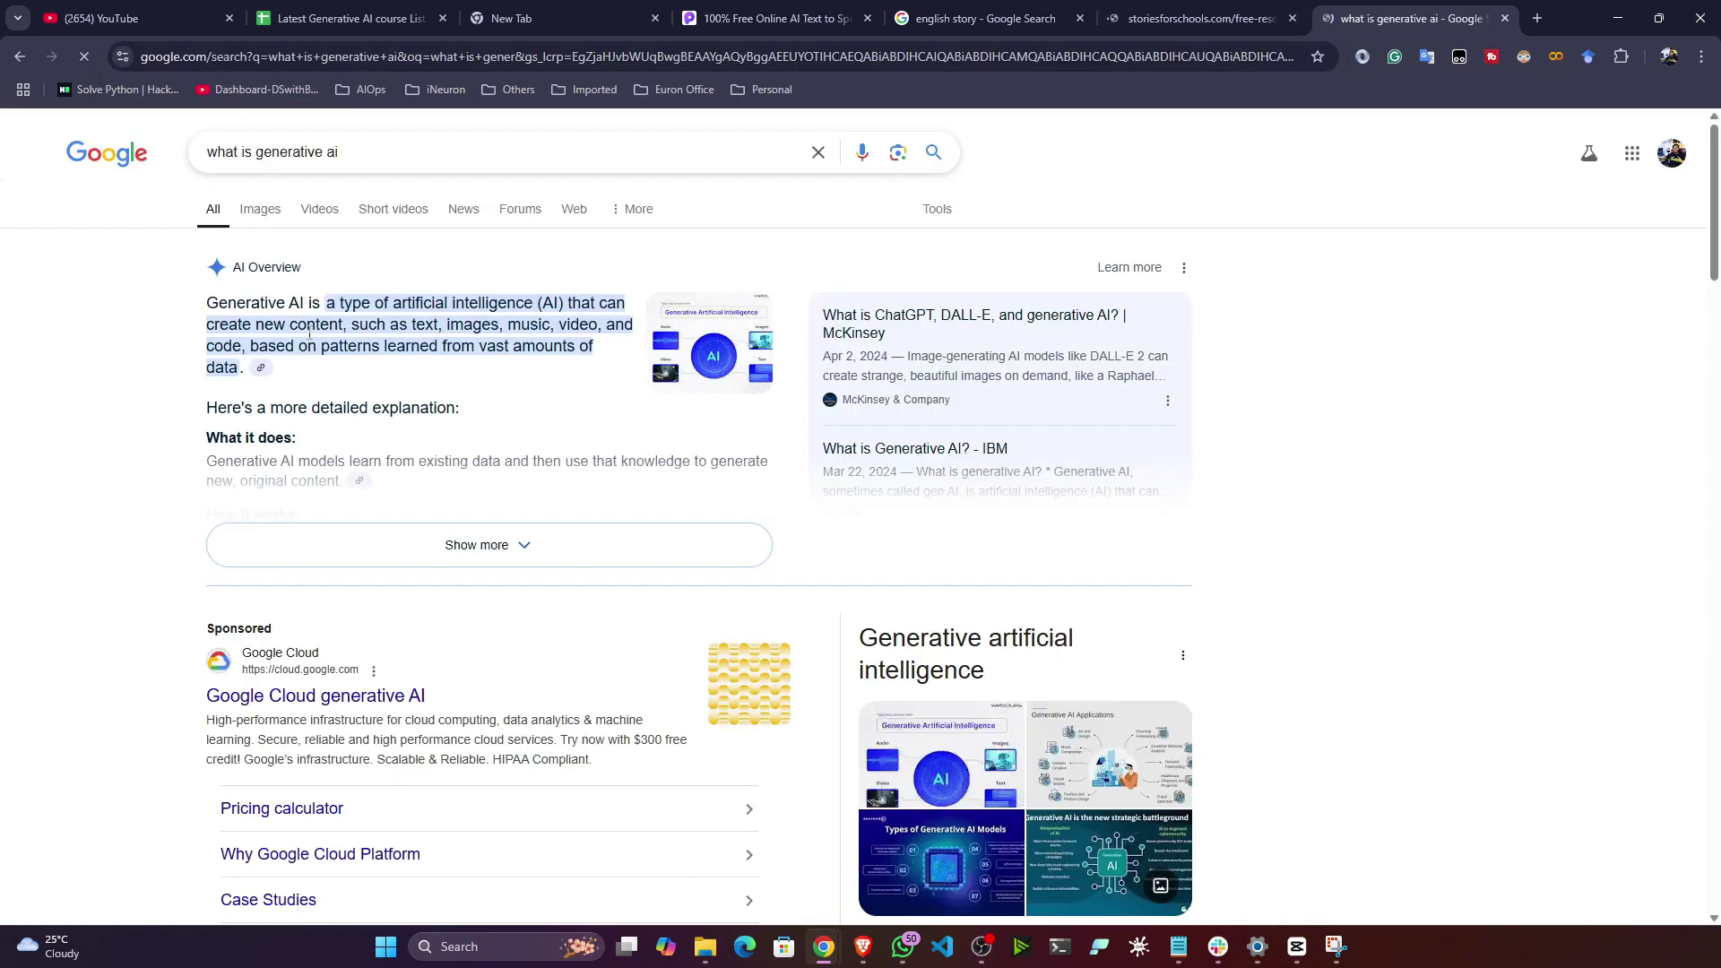
{"action": "left_click_drag", "start_coordinate": [206, 302], "coordinate": [241, 375]}
{"action": "key", "text": "ctrl+c"}
{"action": "left_click", "coordinate": [724, 10]}
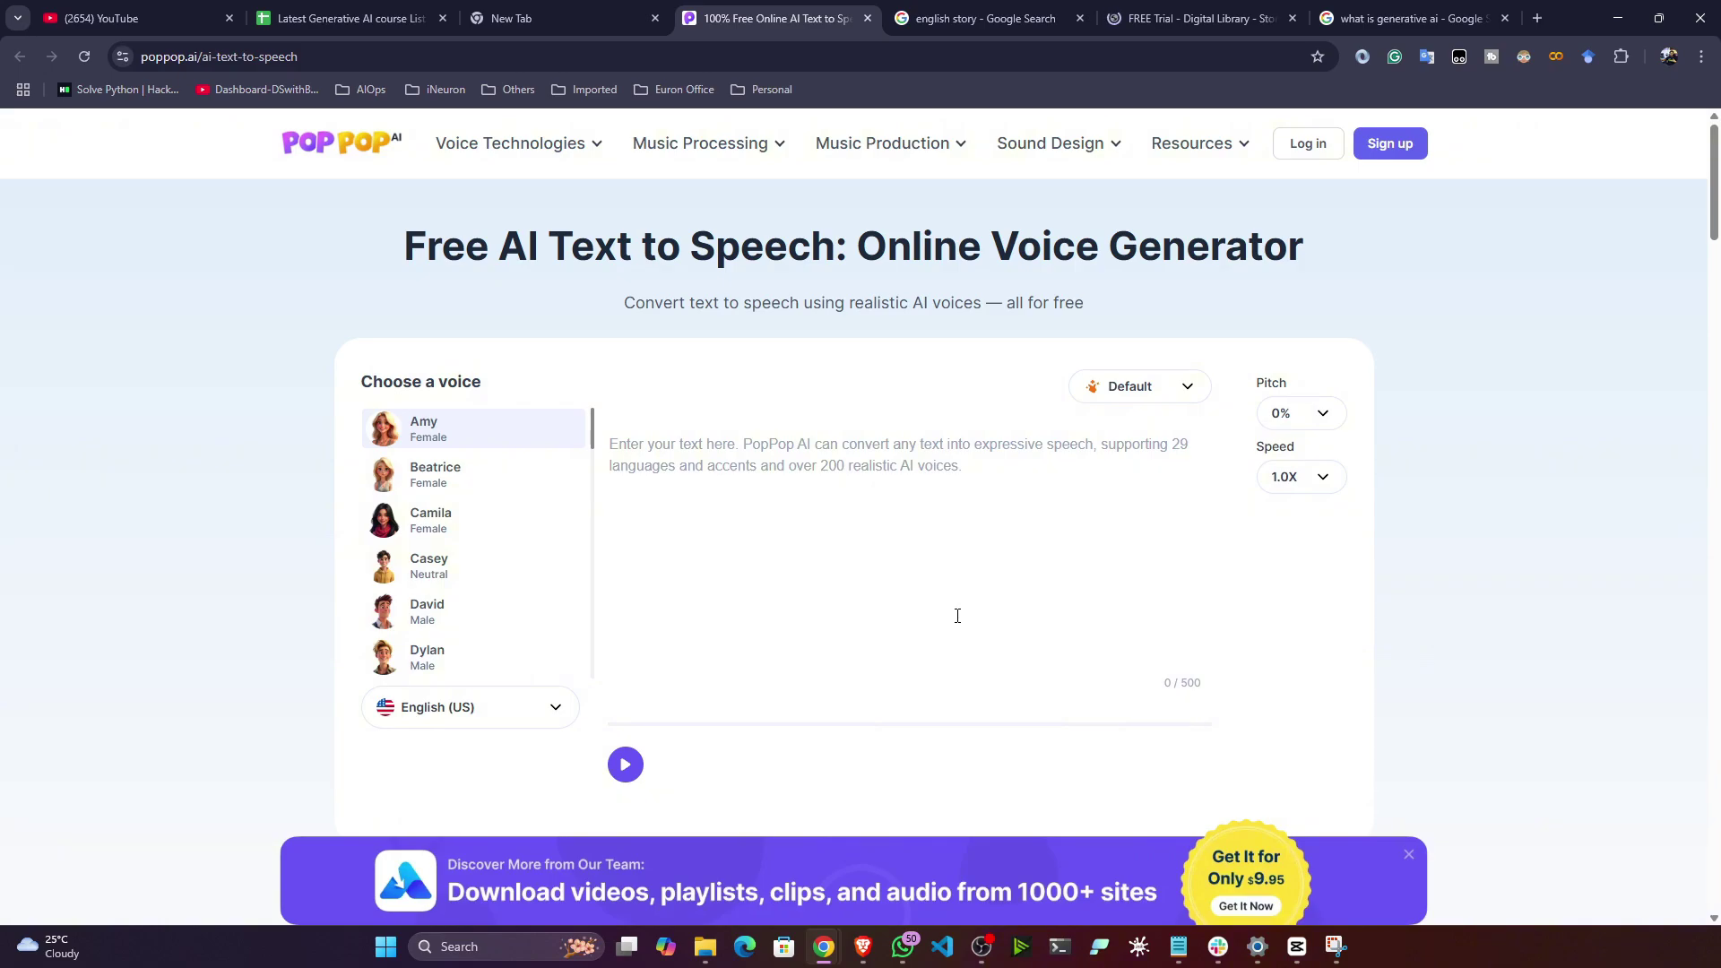
Step: Paste the copied generative AI definition into the text box and generate speech with Amy
{"action": "left_click", "coordinate": [676, 467]}
{"action": "key", "text": "ctrl+v"}
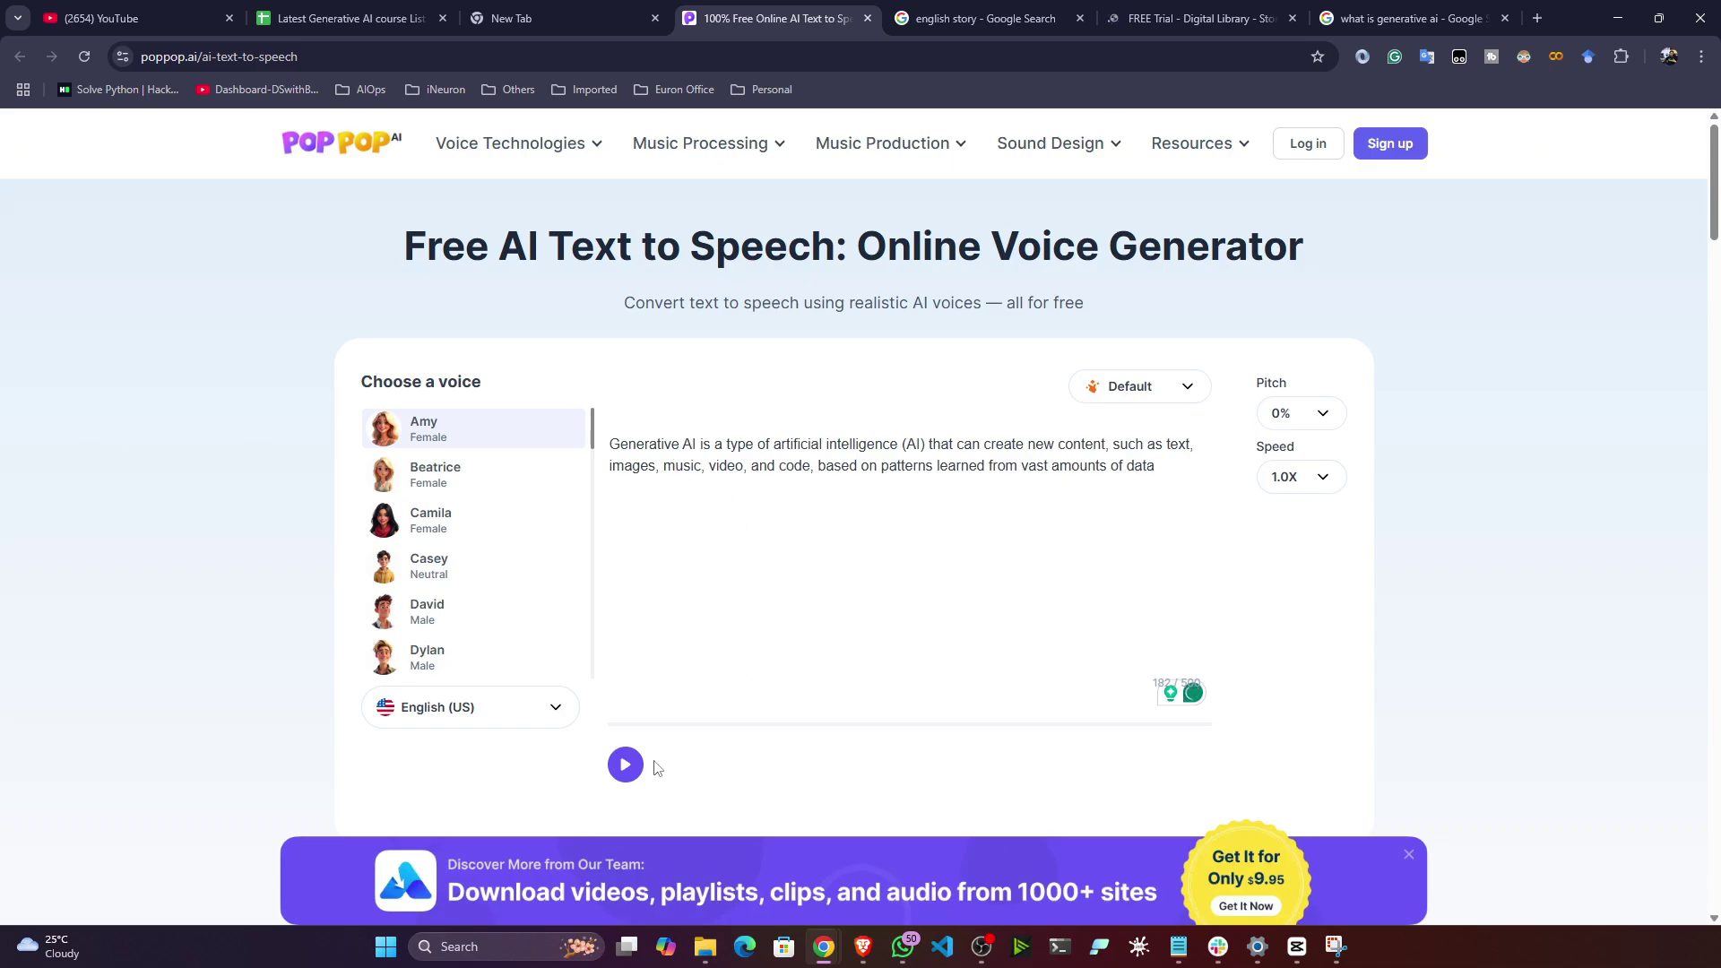
{"action": "left_click", "coordinate": [610, 770]}
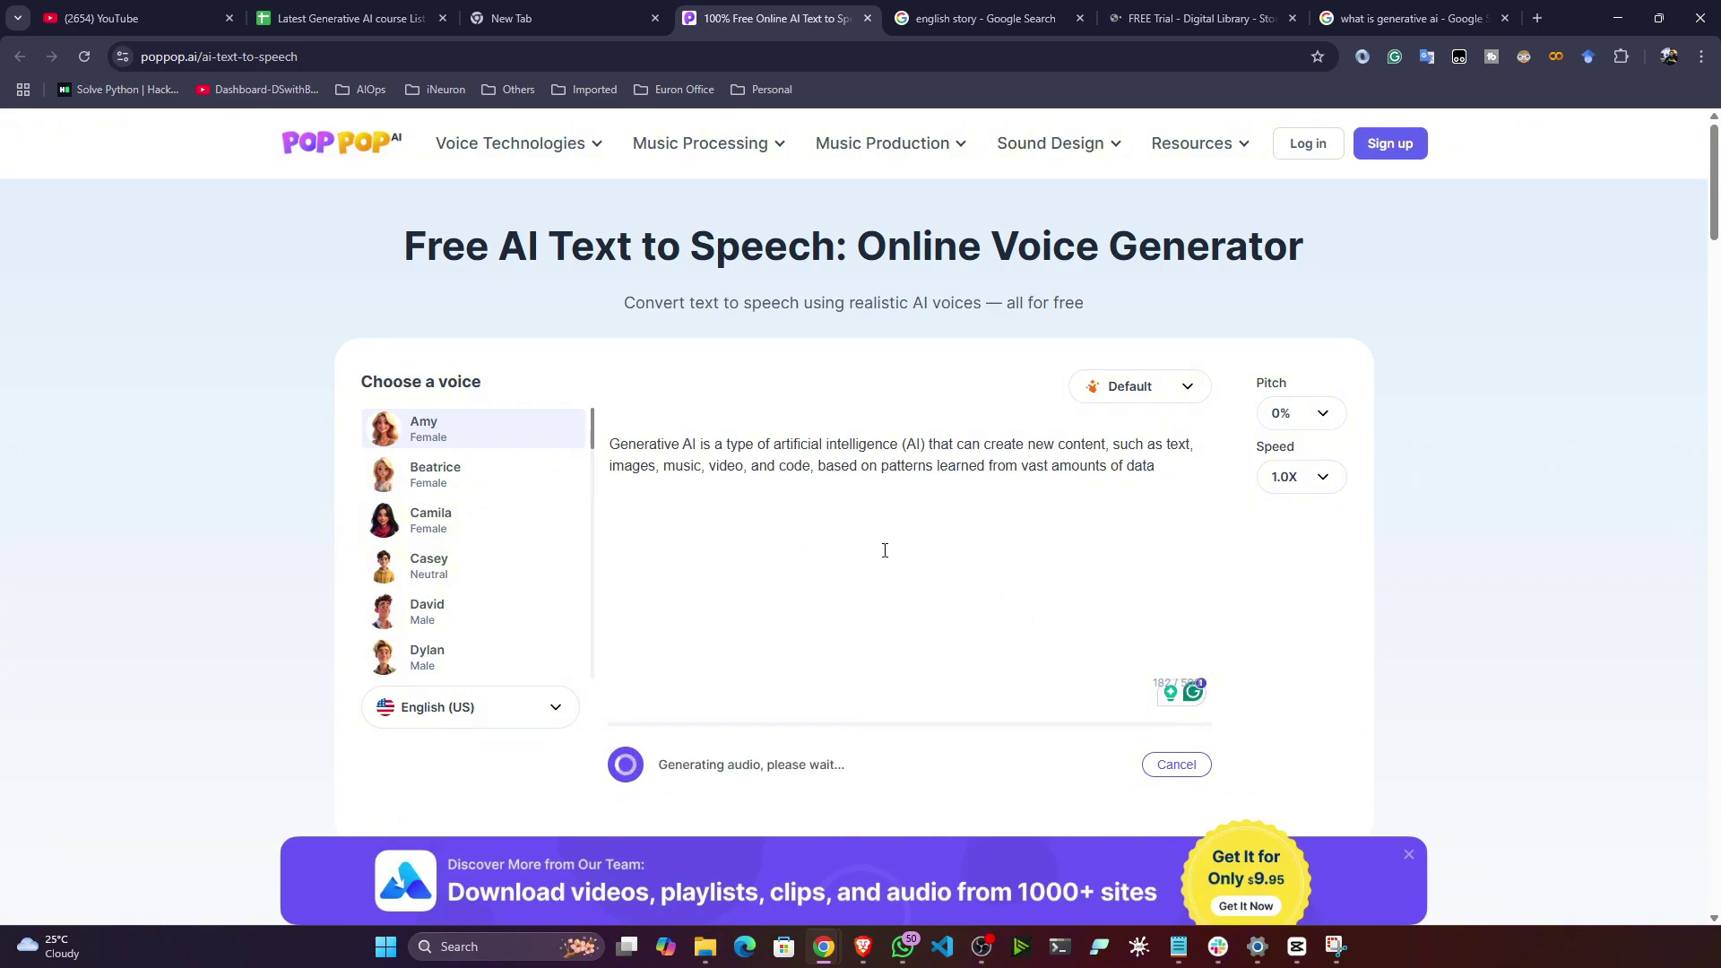
{"action": "mouse_move", "coordinate": [425, 436]}
Step: Preview the Amy, Beatrice, Casey and John voices, then regenerate the audio with Justin
{"action": "left_click", "coordinate": [524, 448]}
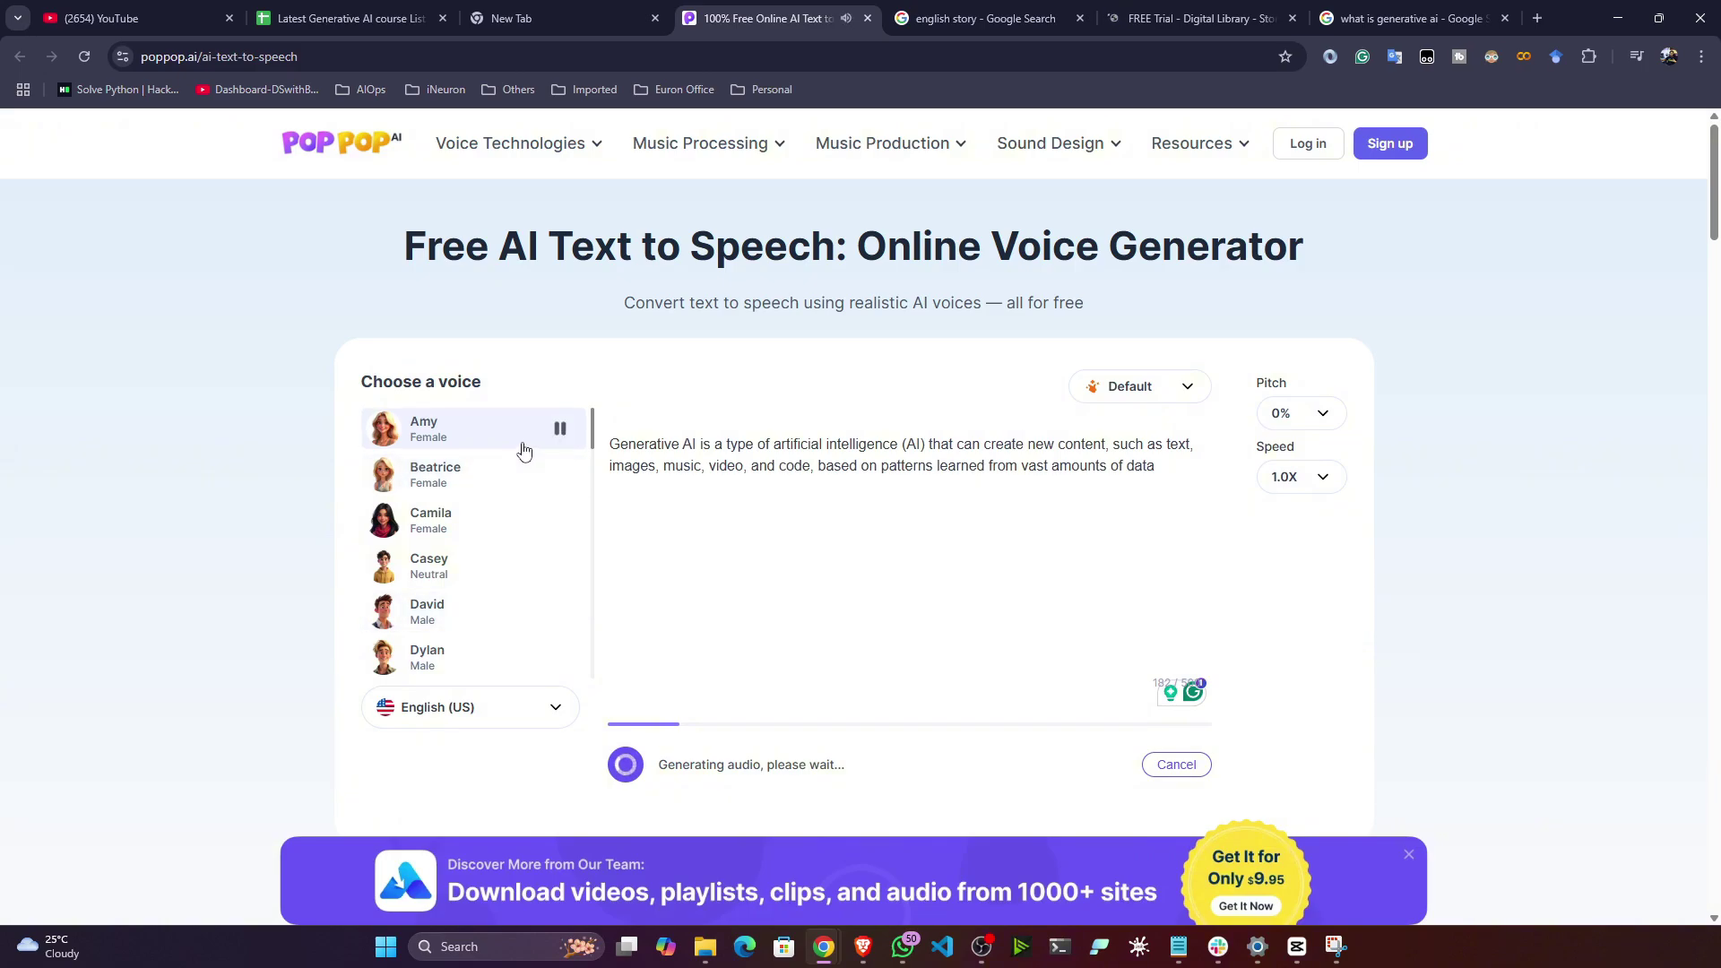
{"action": "left_click", "coordinate": [561, 433]}
{"action": "left_click", "coordinate": [560, 475]}
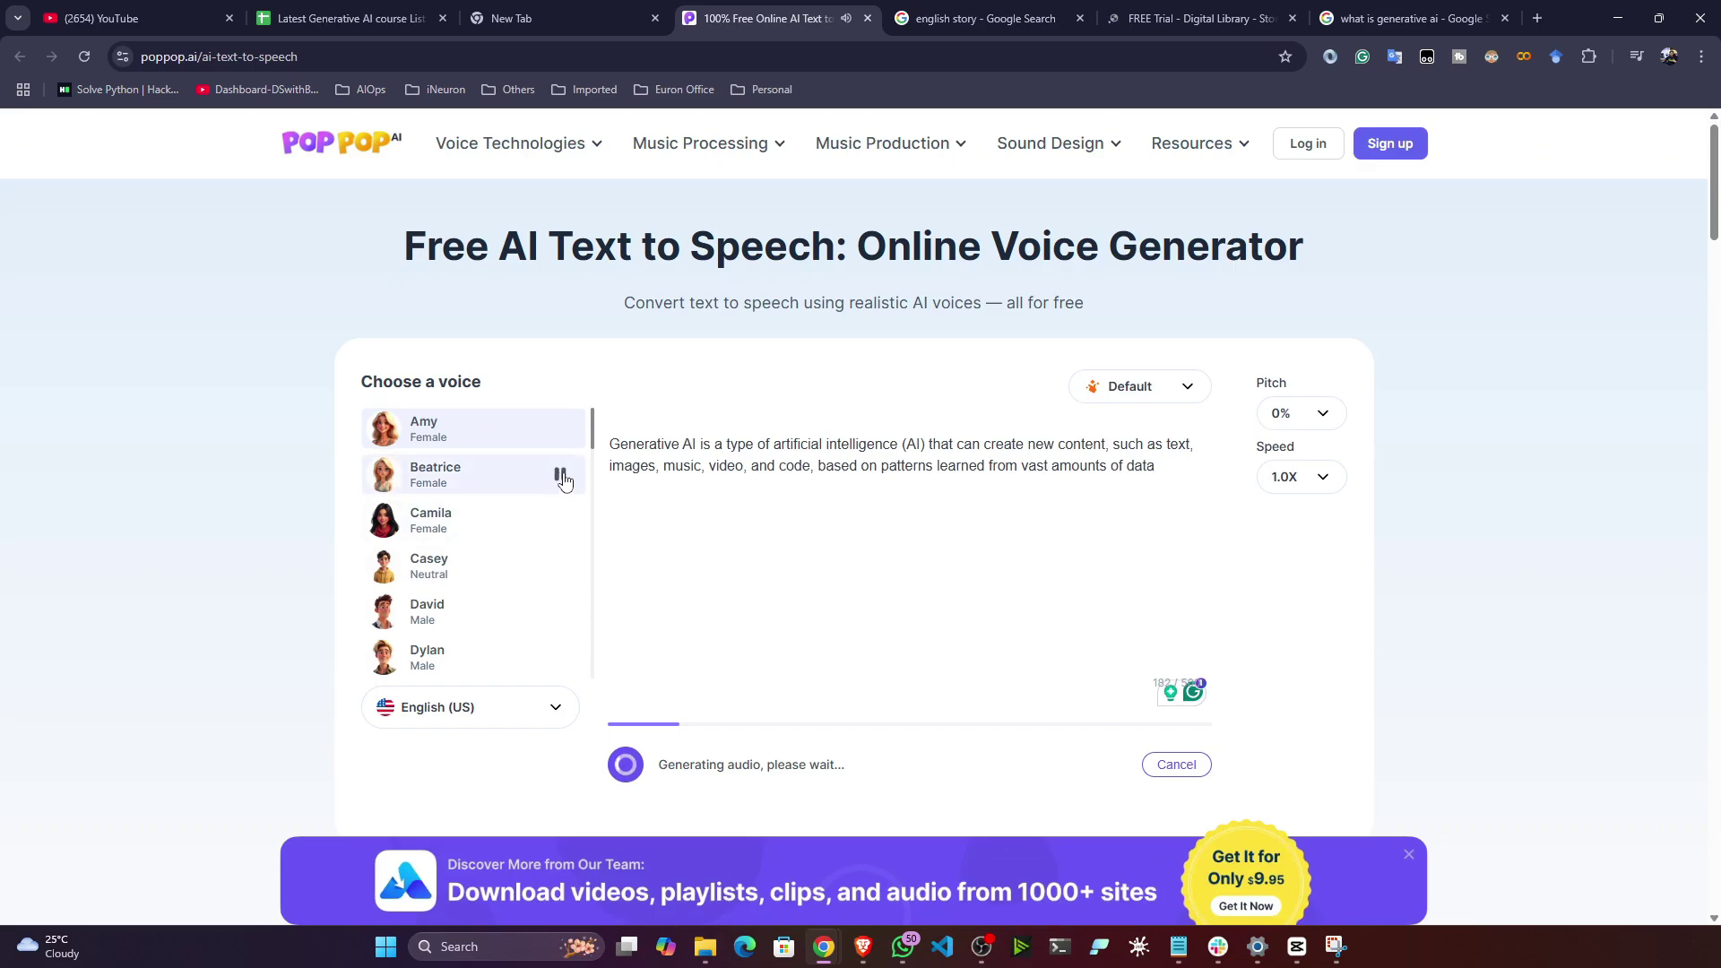
{"action": "left_click", "coordinate": [558, 568]}
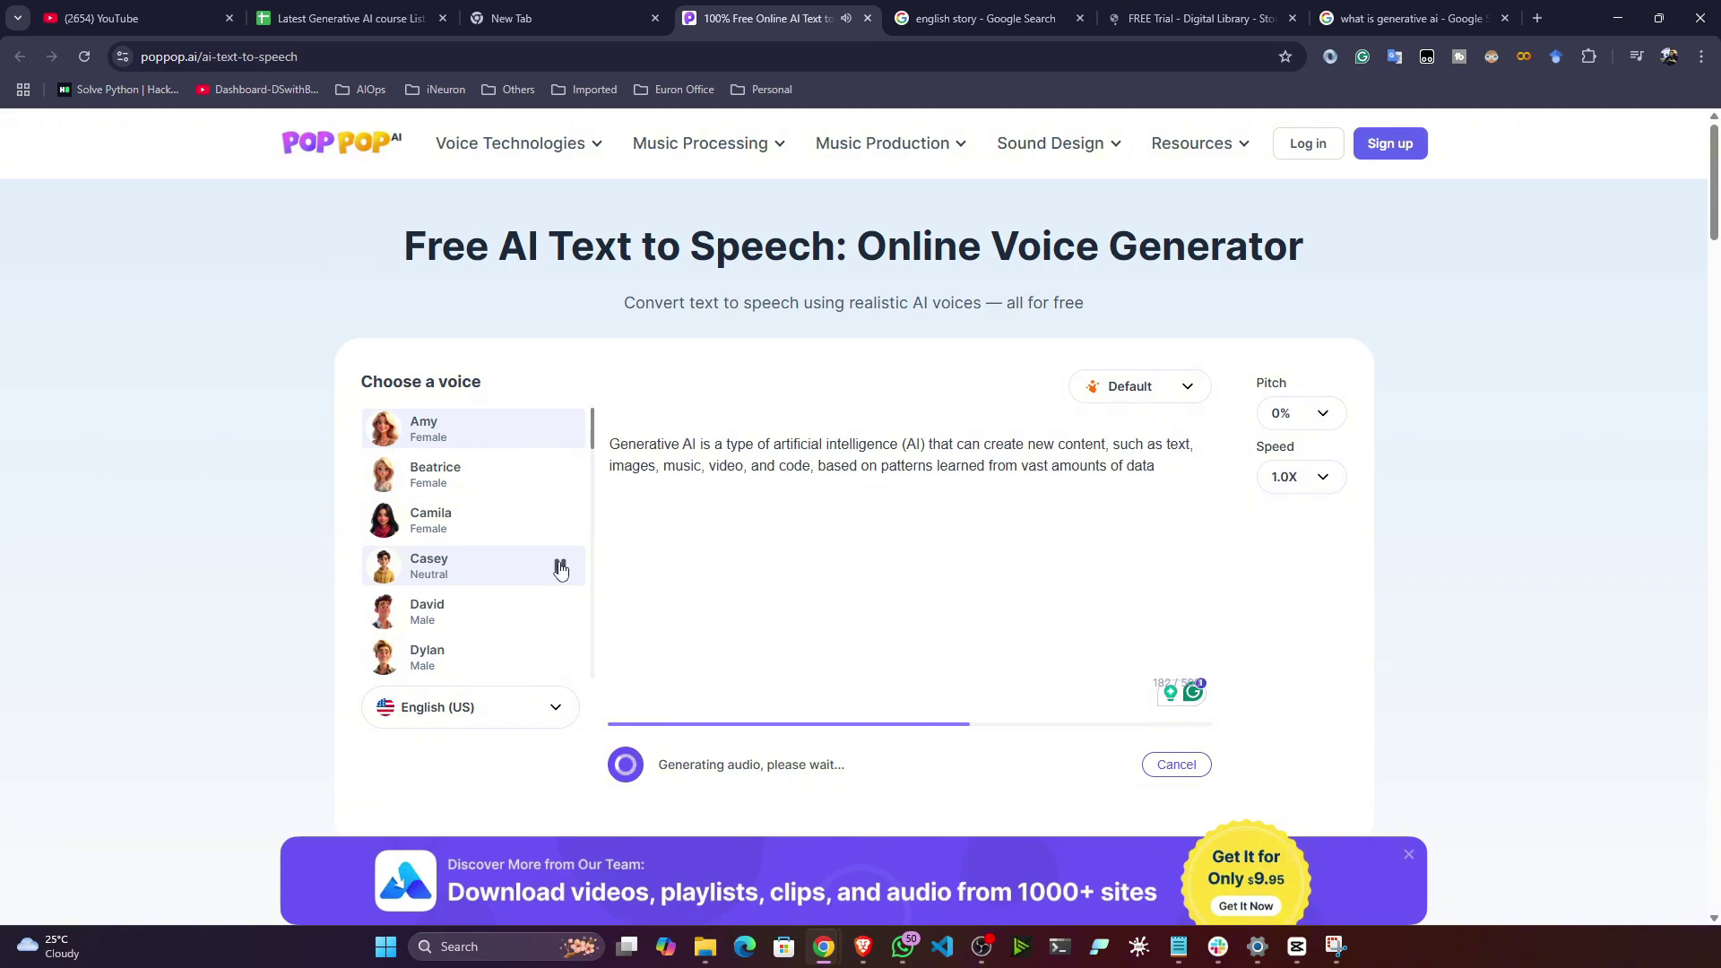
{"action": "scroll", "coordinate": [552, 551], "scroll_direction": "down", "scroll_amount": 1}
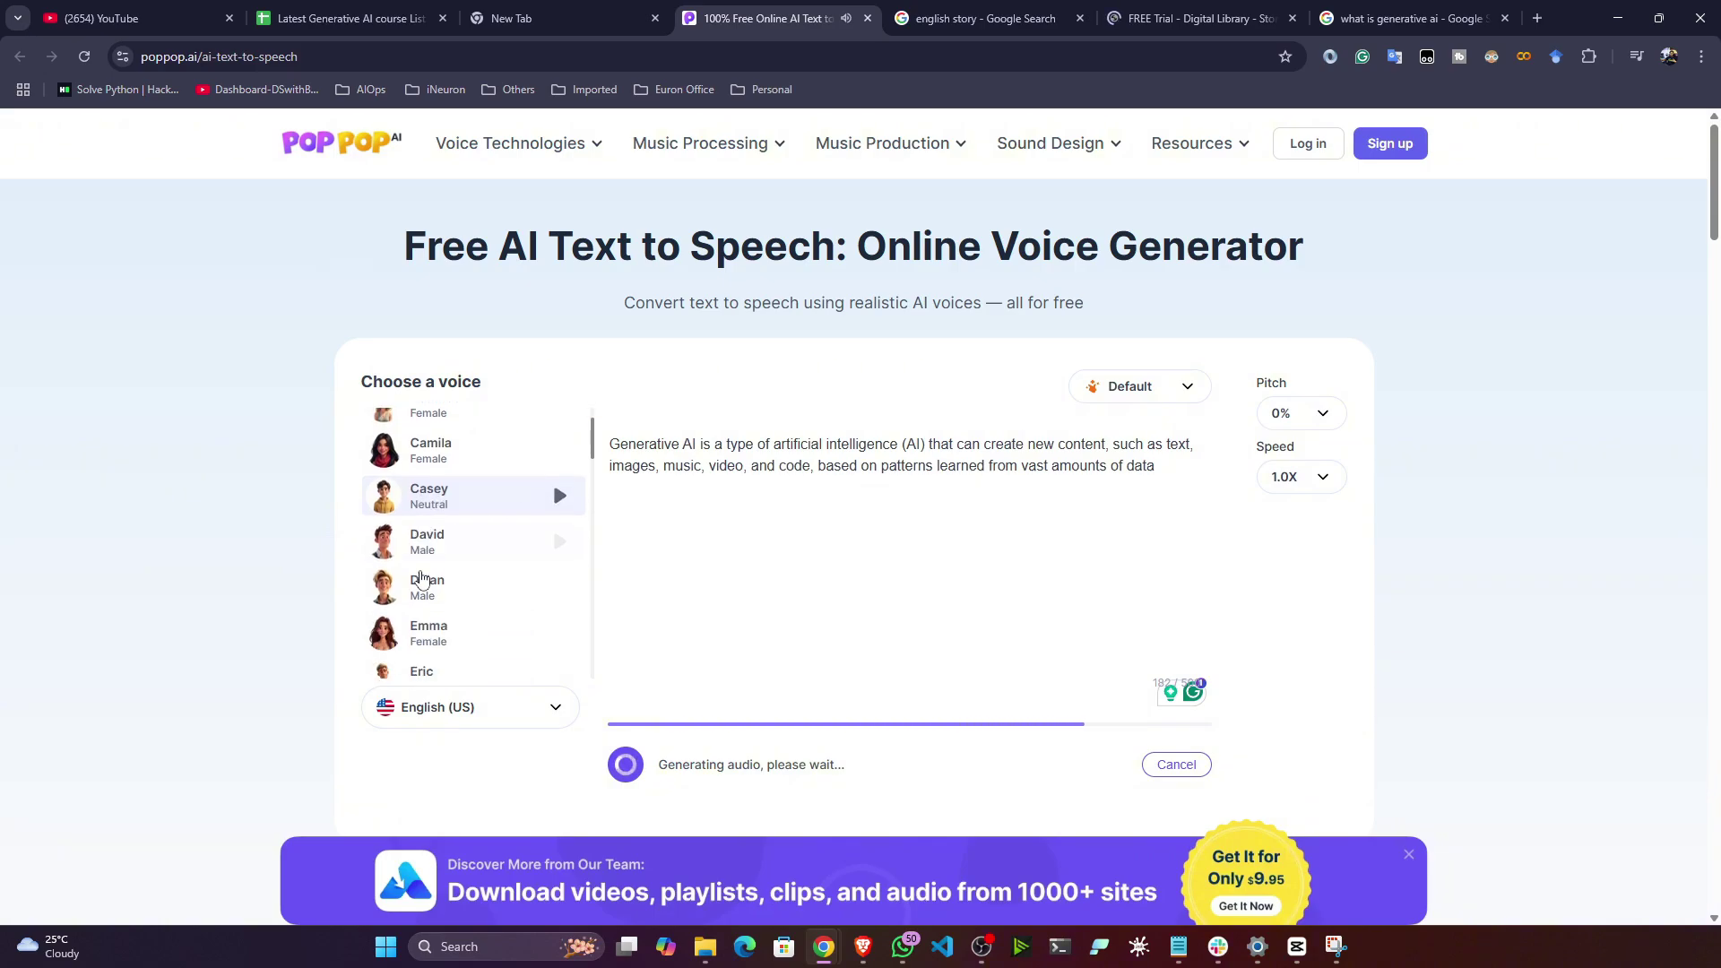
{"action": "scroll", "coordinate": [455, 621], "scroll_direction": "down", "scroll_amount": 2}
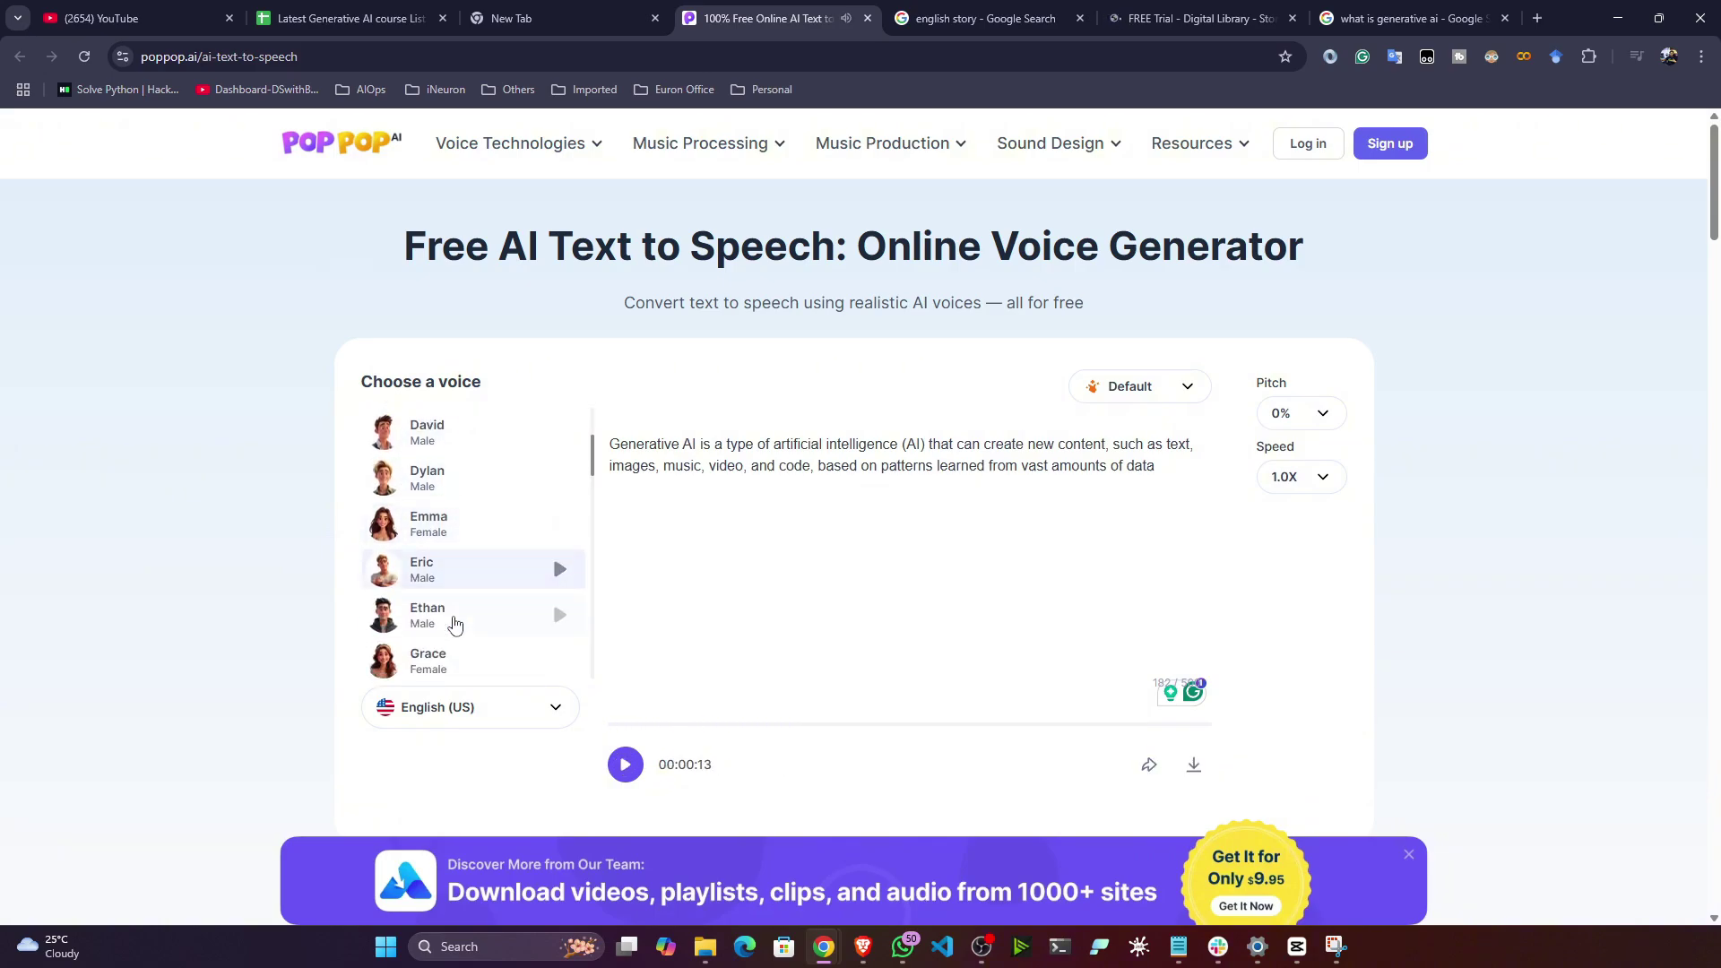
{"action": "scroll", "coordinate": [456, 621], "scroll_direction": "down", "scroll_amount": 5}
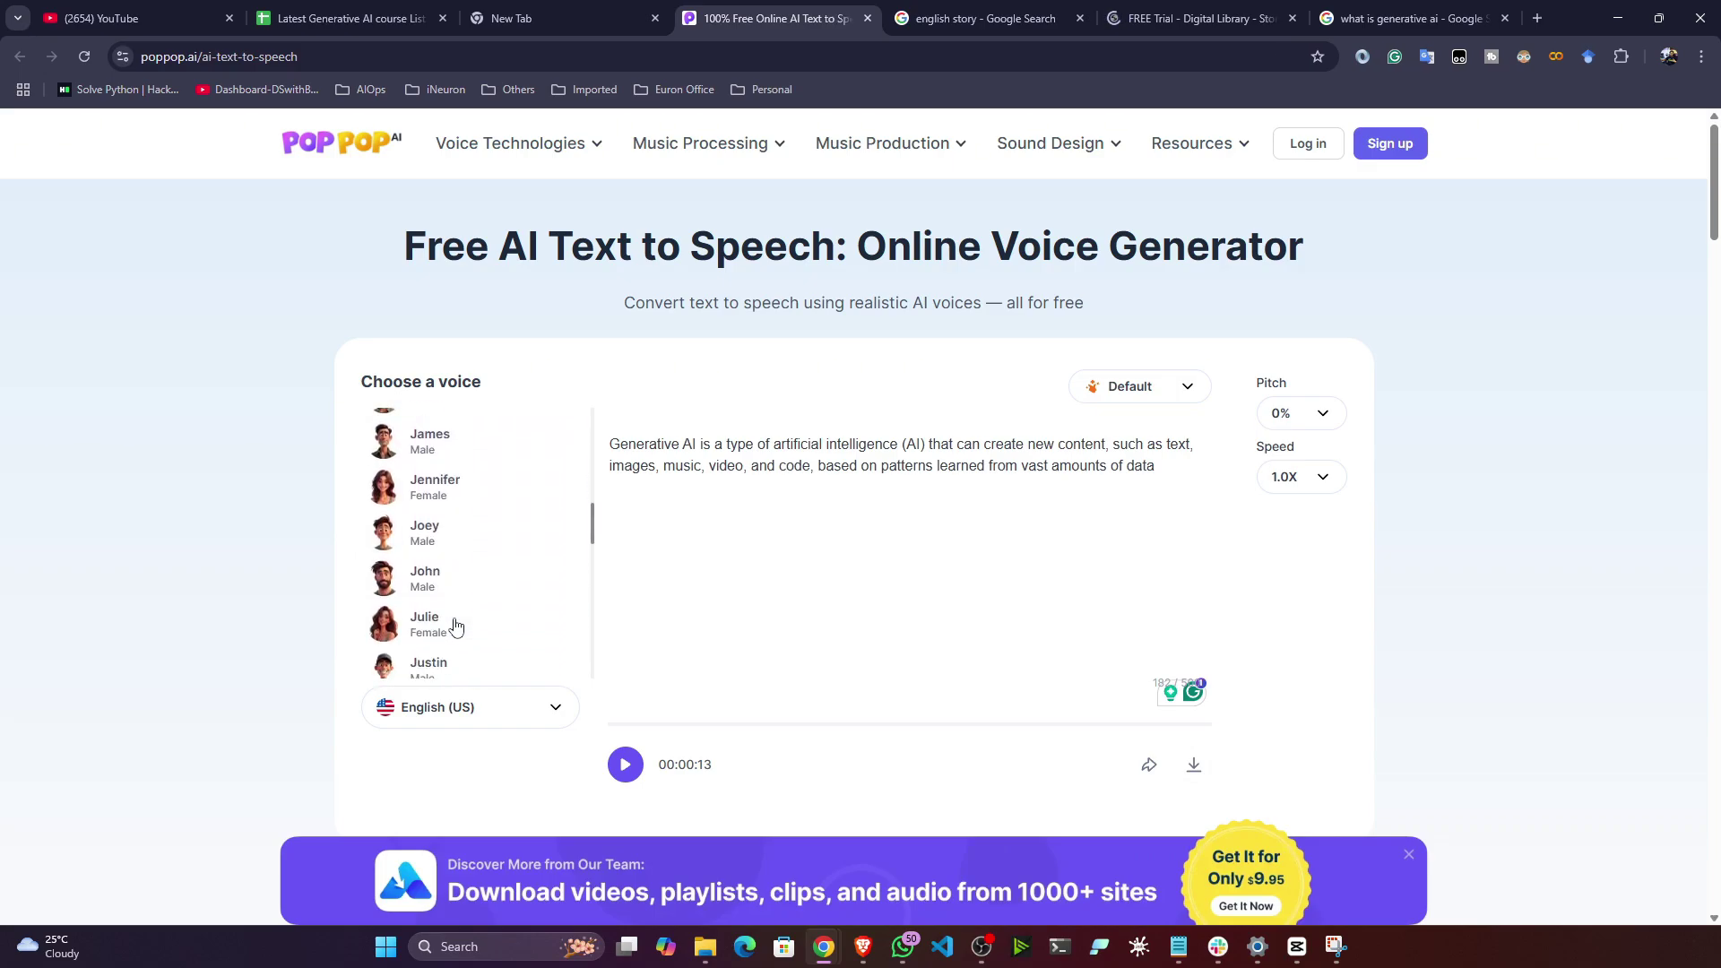
{"action": "left_click", "coordinate": [556, 491]}
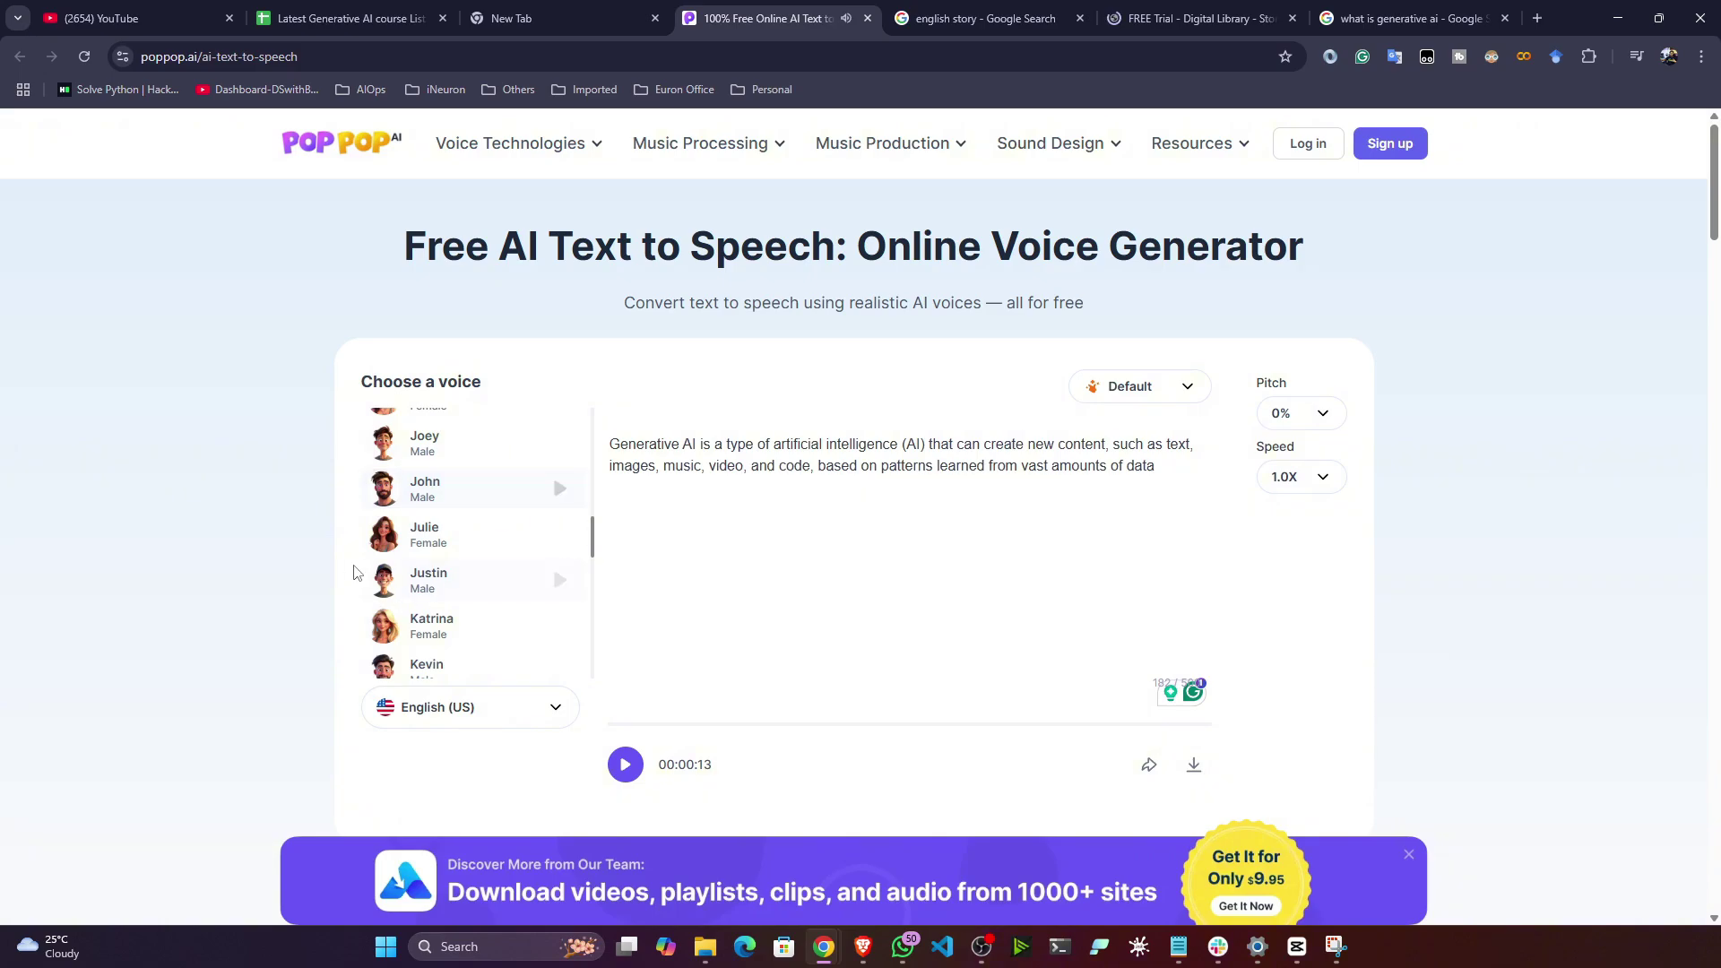
{"action": "left_click", "coordinate": [631, 768]}
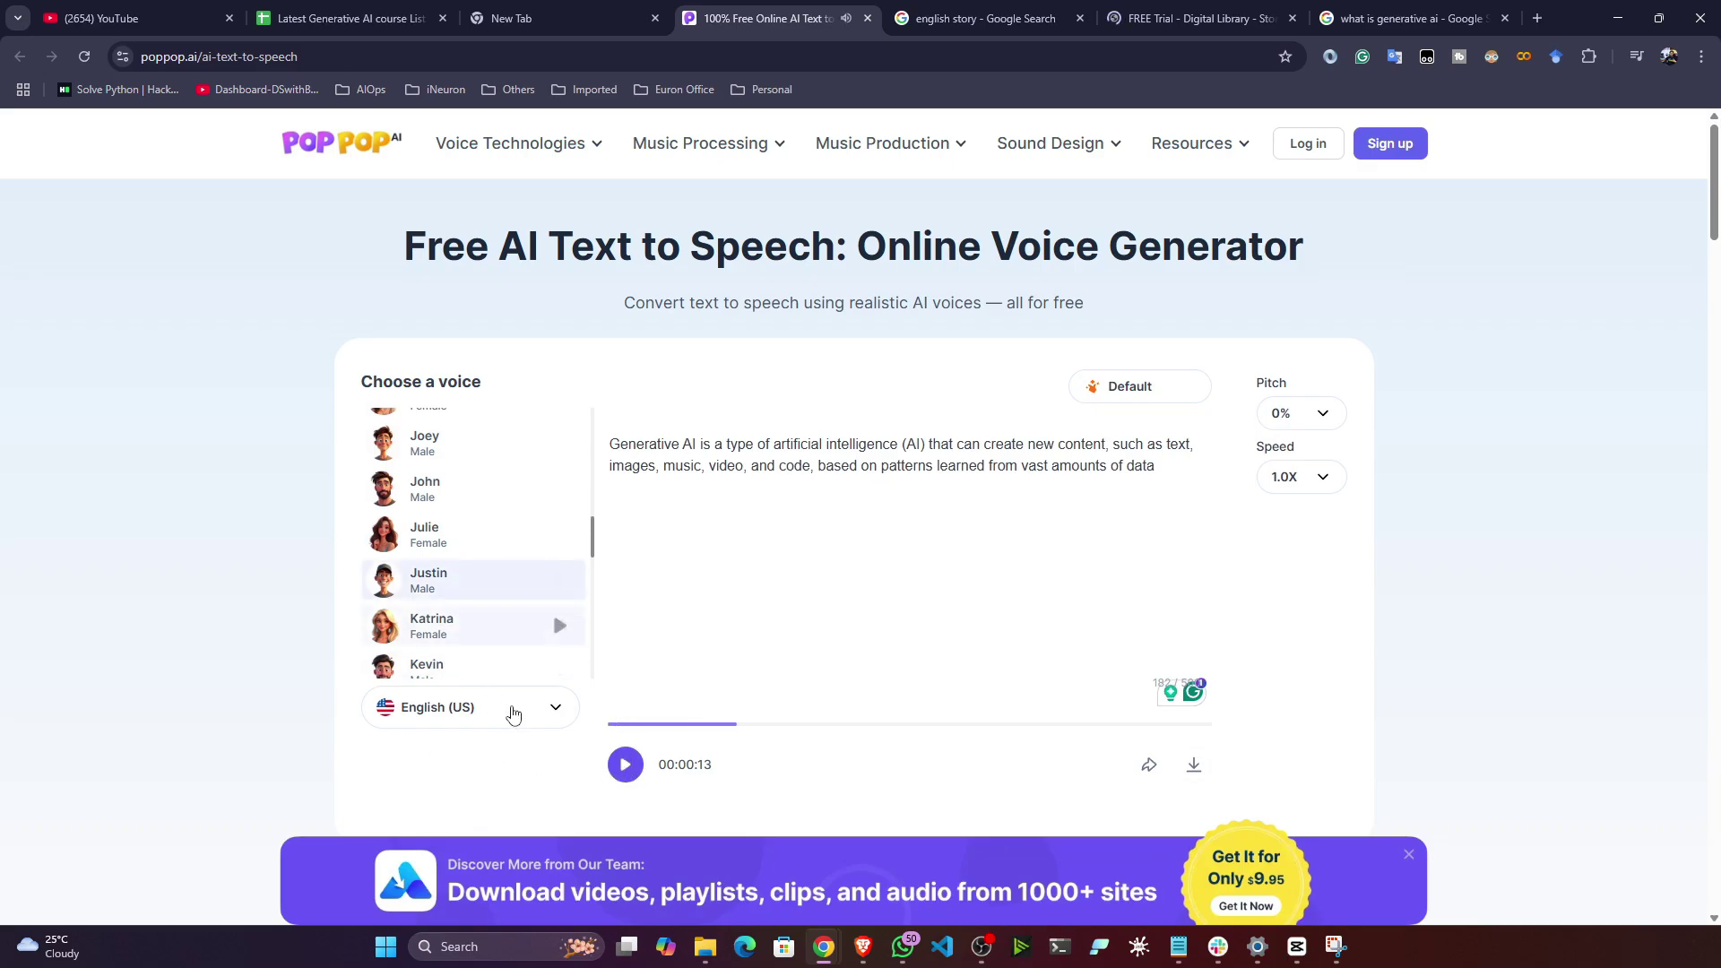
{"action": "left_click", "coordinate": [556, 572]}
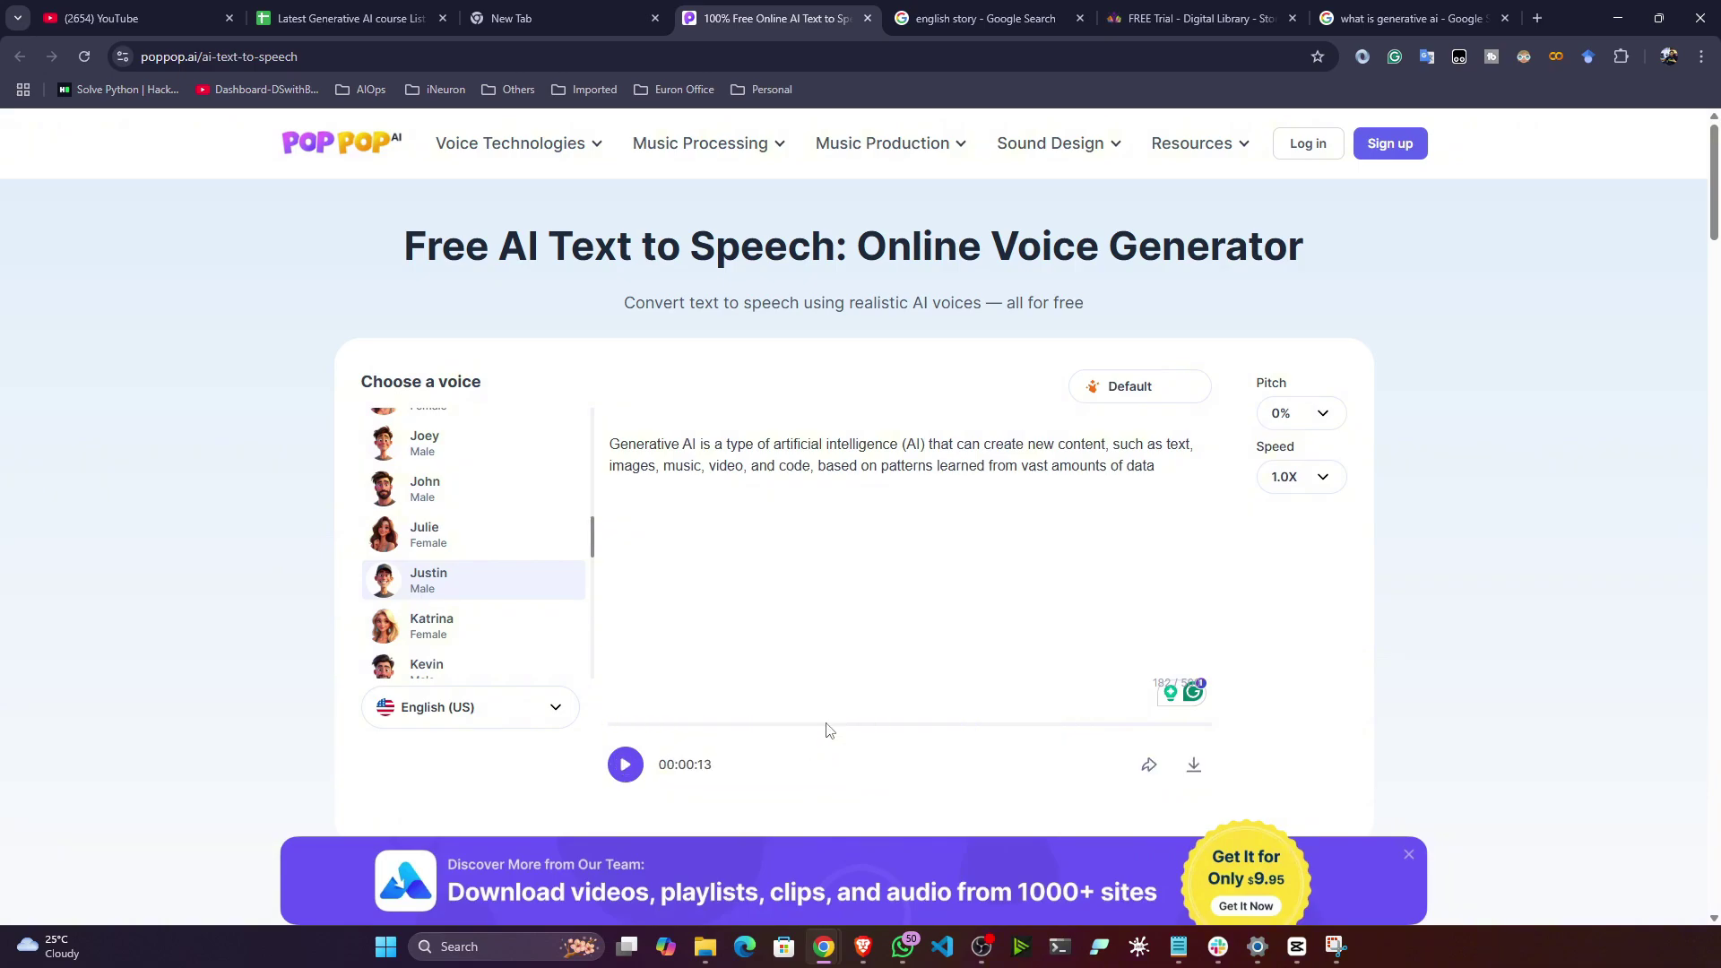
Step: Play the 00:00:13 Justin-voiced definition clip through to the end
{"action": "left_click", "coordinate": [626, 764]}
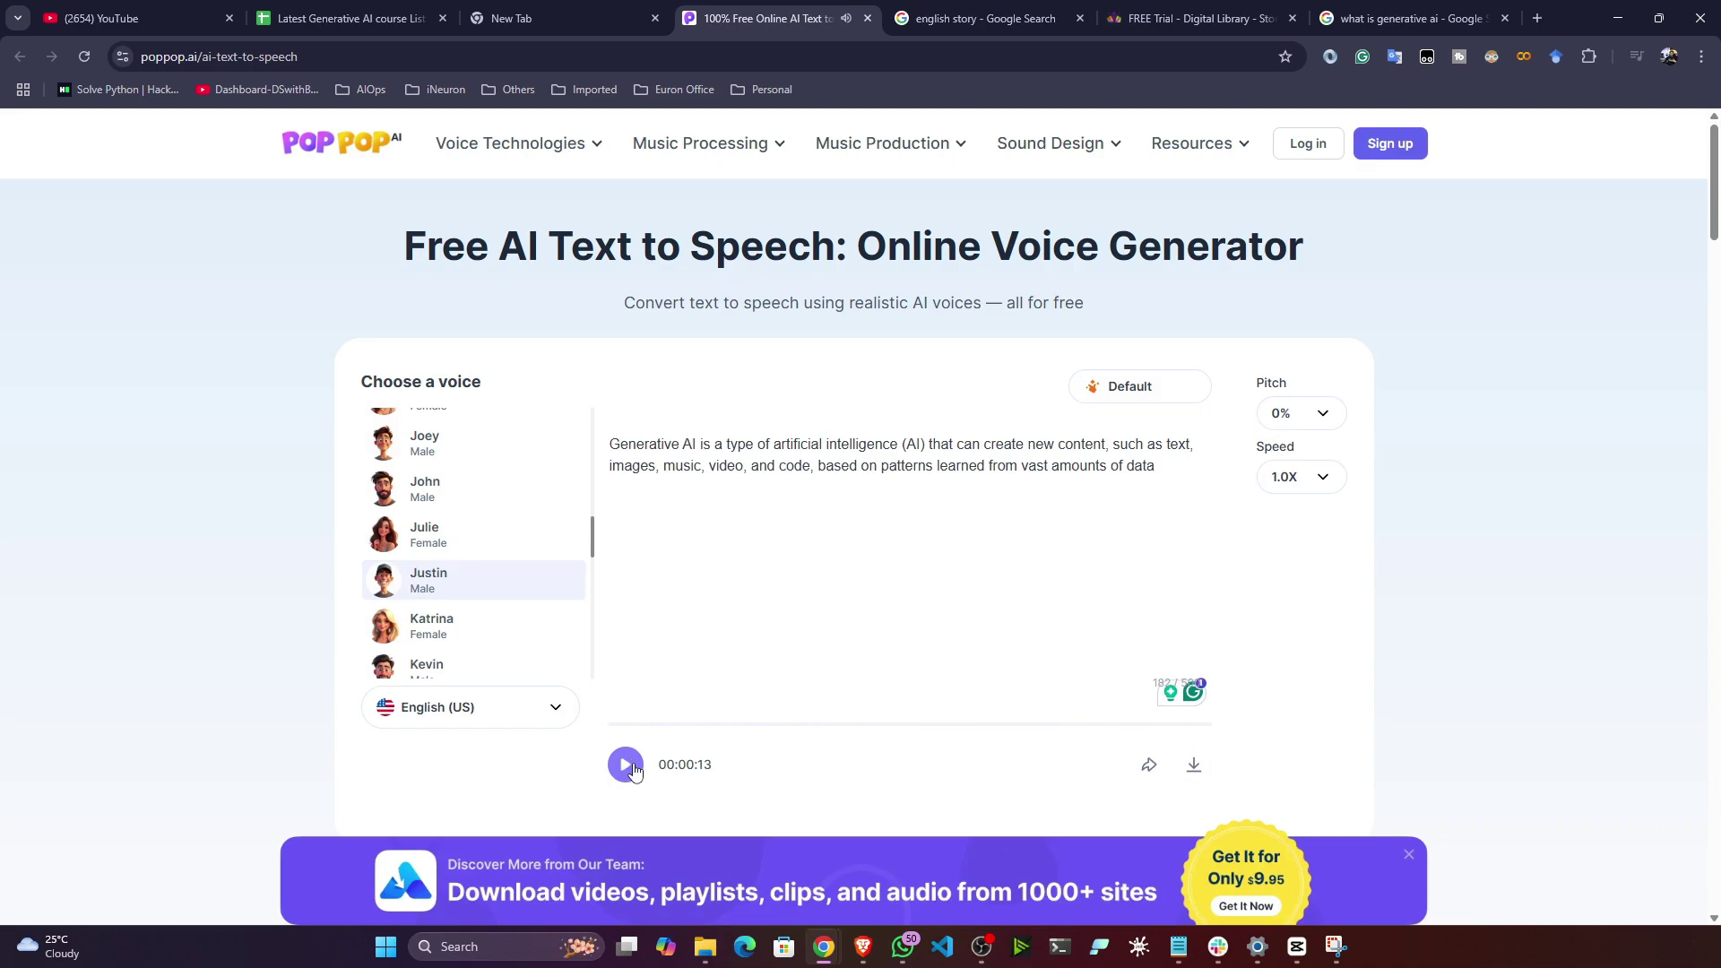
{"action": "scroll", "coordinate": [1422, 707], "scroll_direction": "down", "scroll_amount": 1}
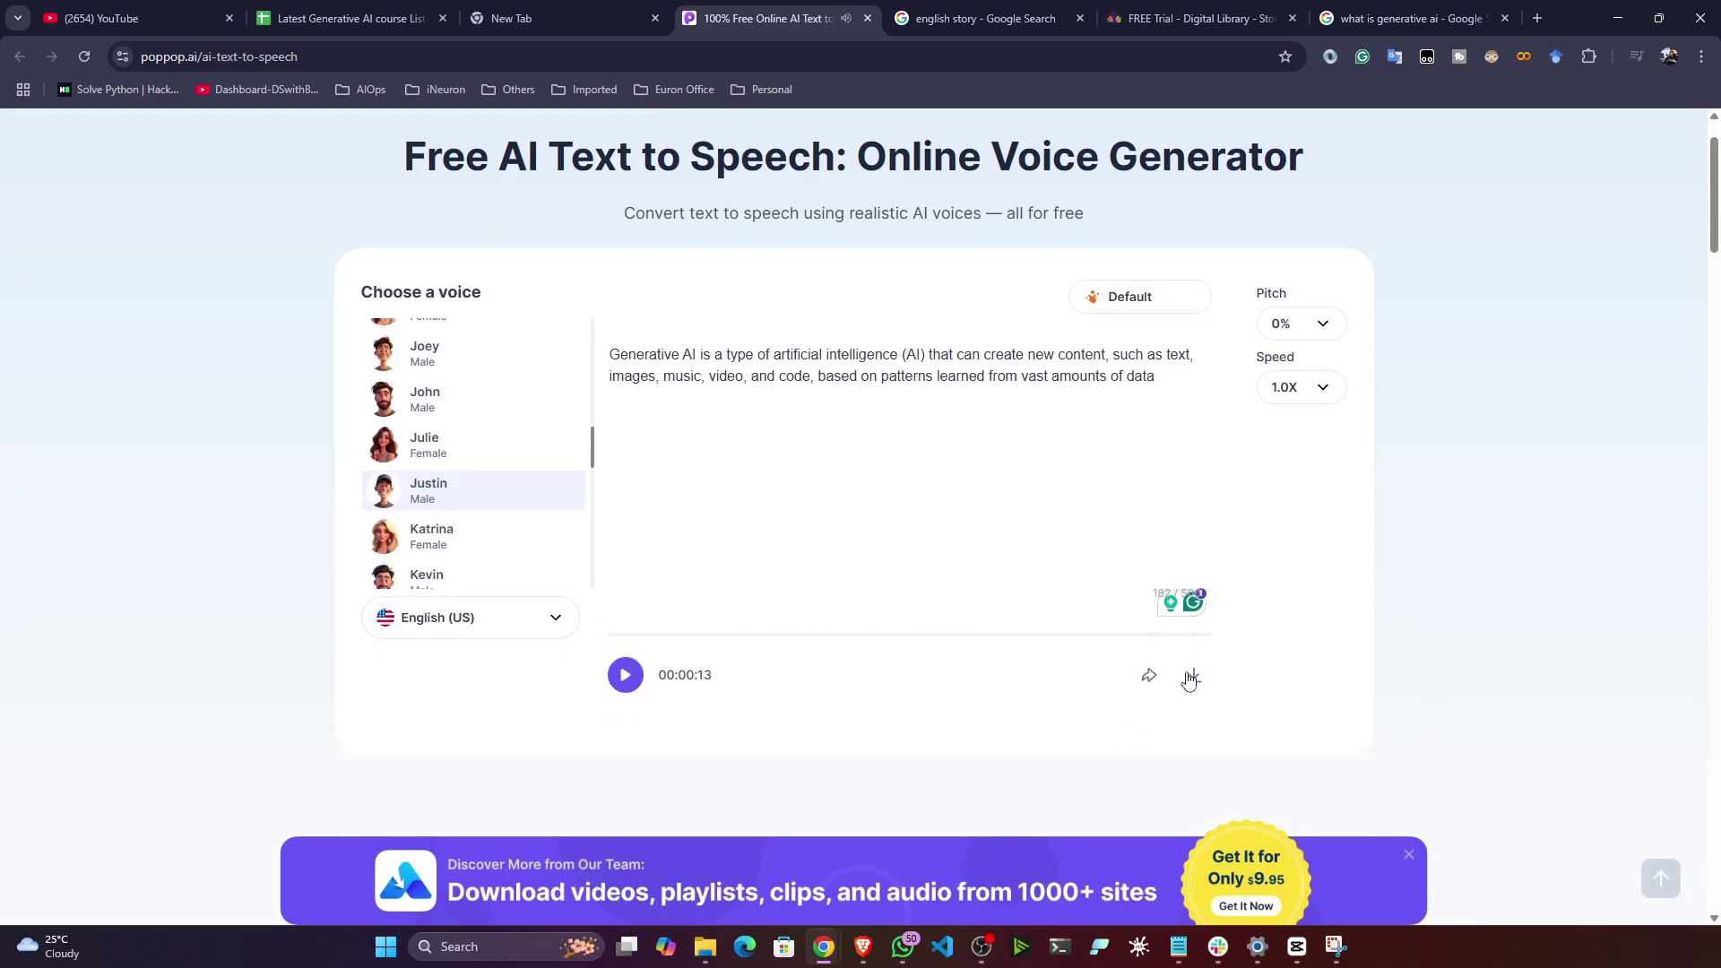
Step: Copy the audio's share link from Share to Social Media, then close the dialog
{"action": "left_click", "coordinate": [1195, 677]}
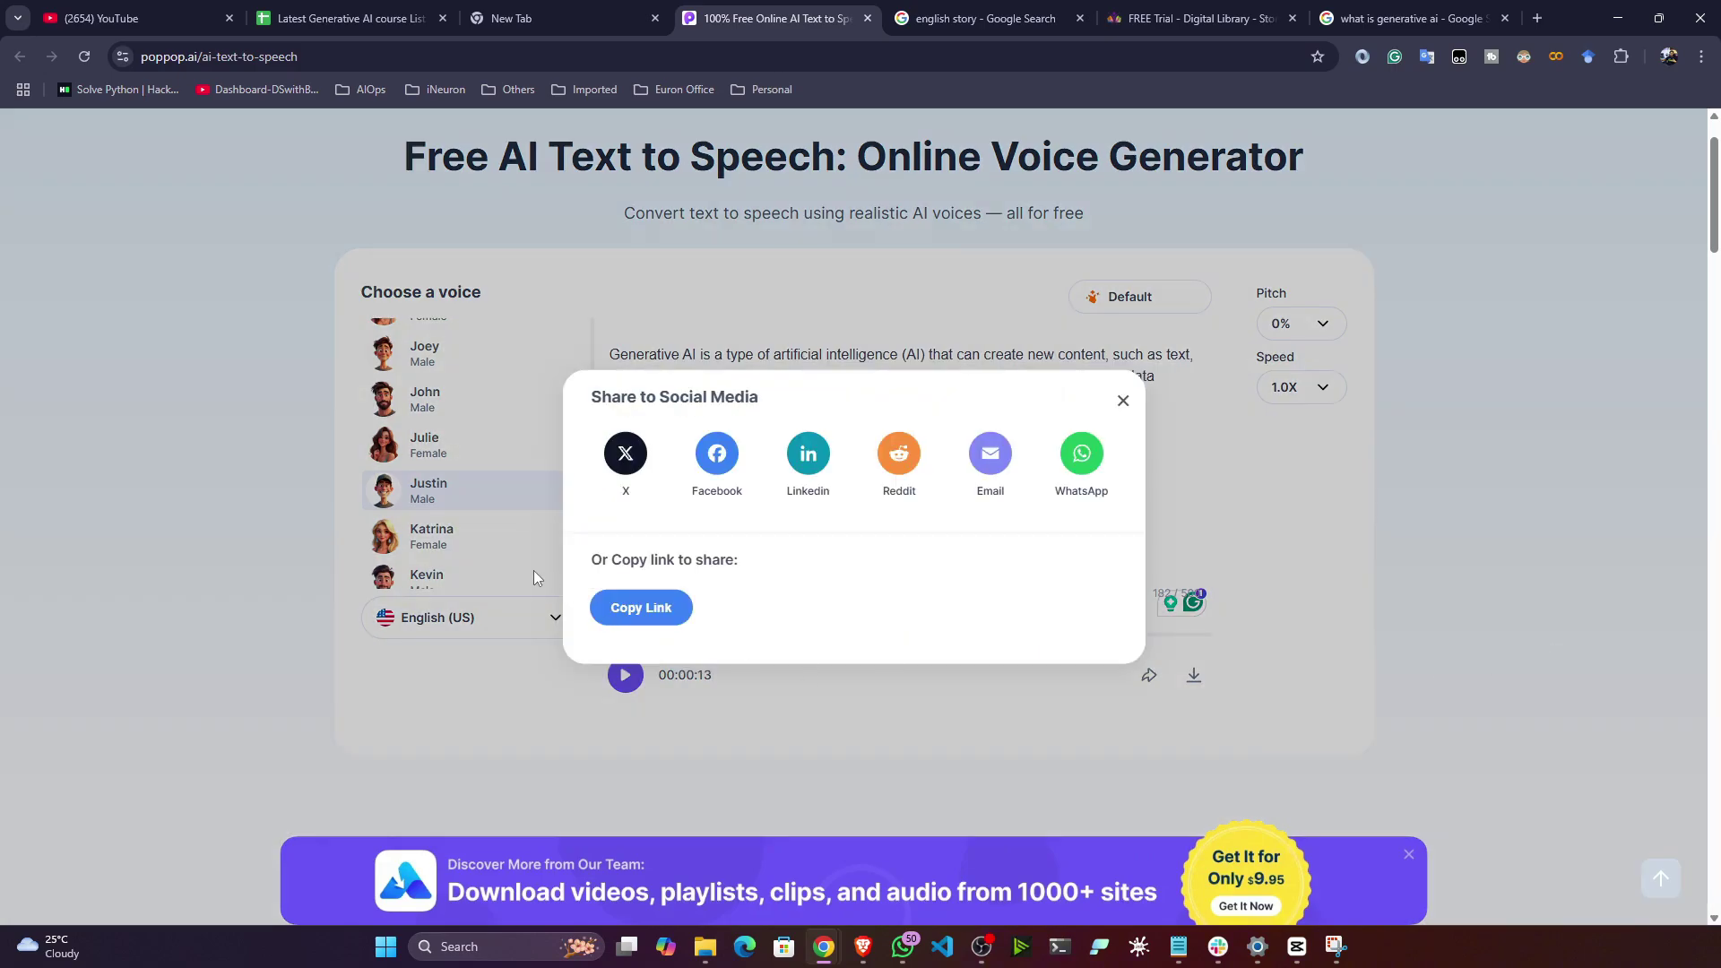
{"action": "left_click", "coordinate": [644, 617]}
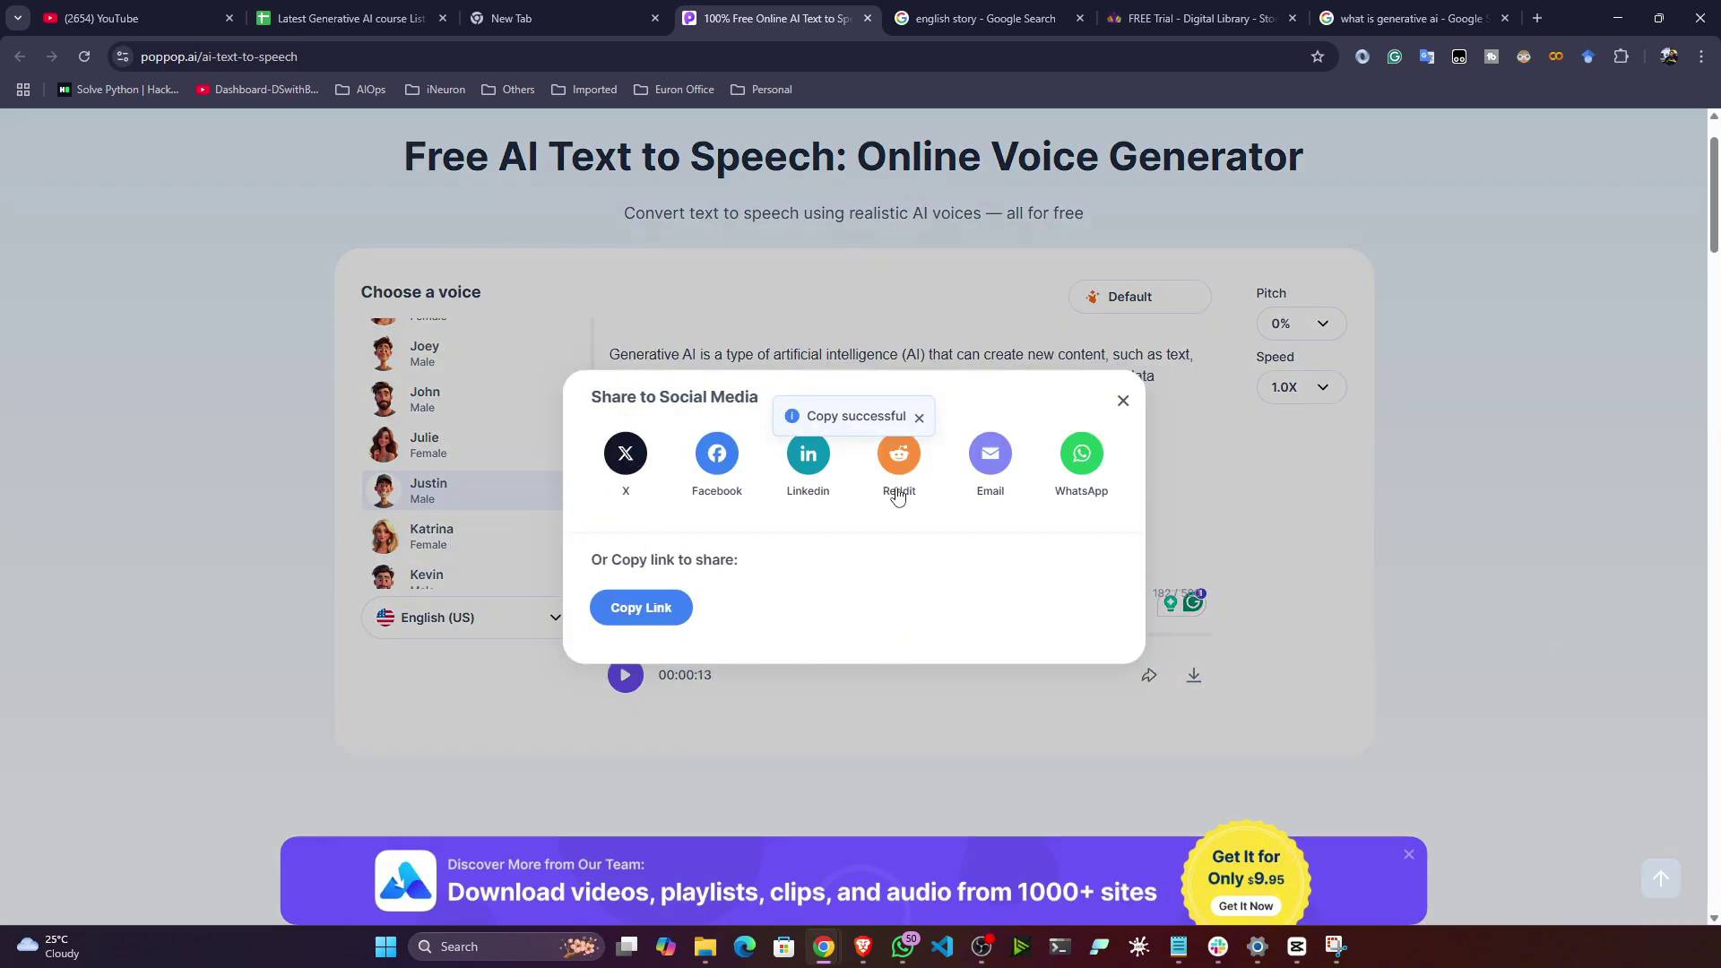
{"action": "scroll", "coordinate": [968, 530], "scroll_direction": "down", "scroll_amount": 3}
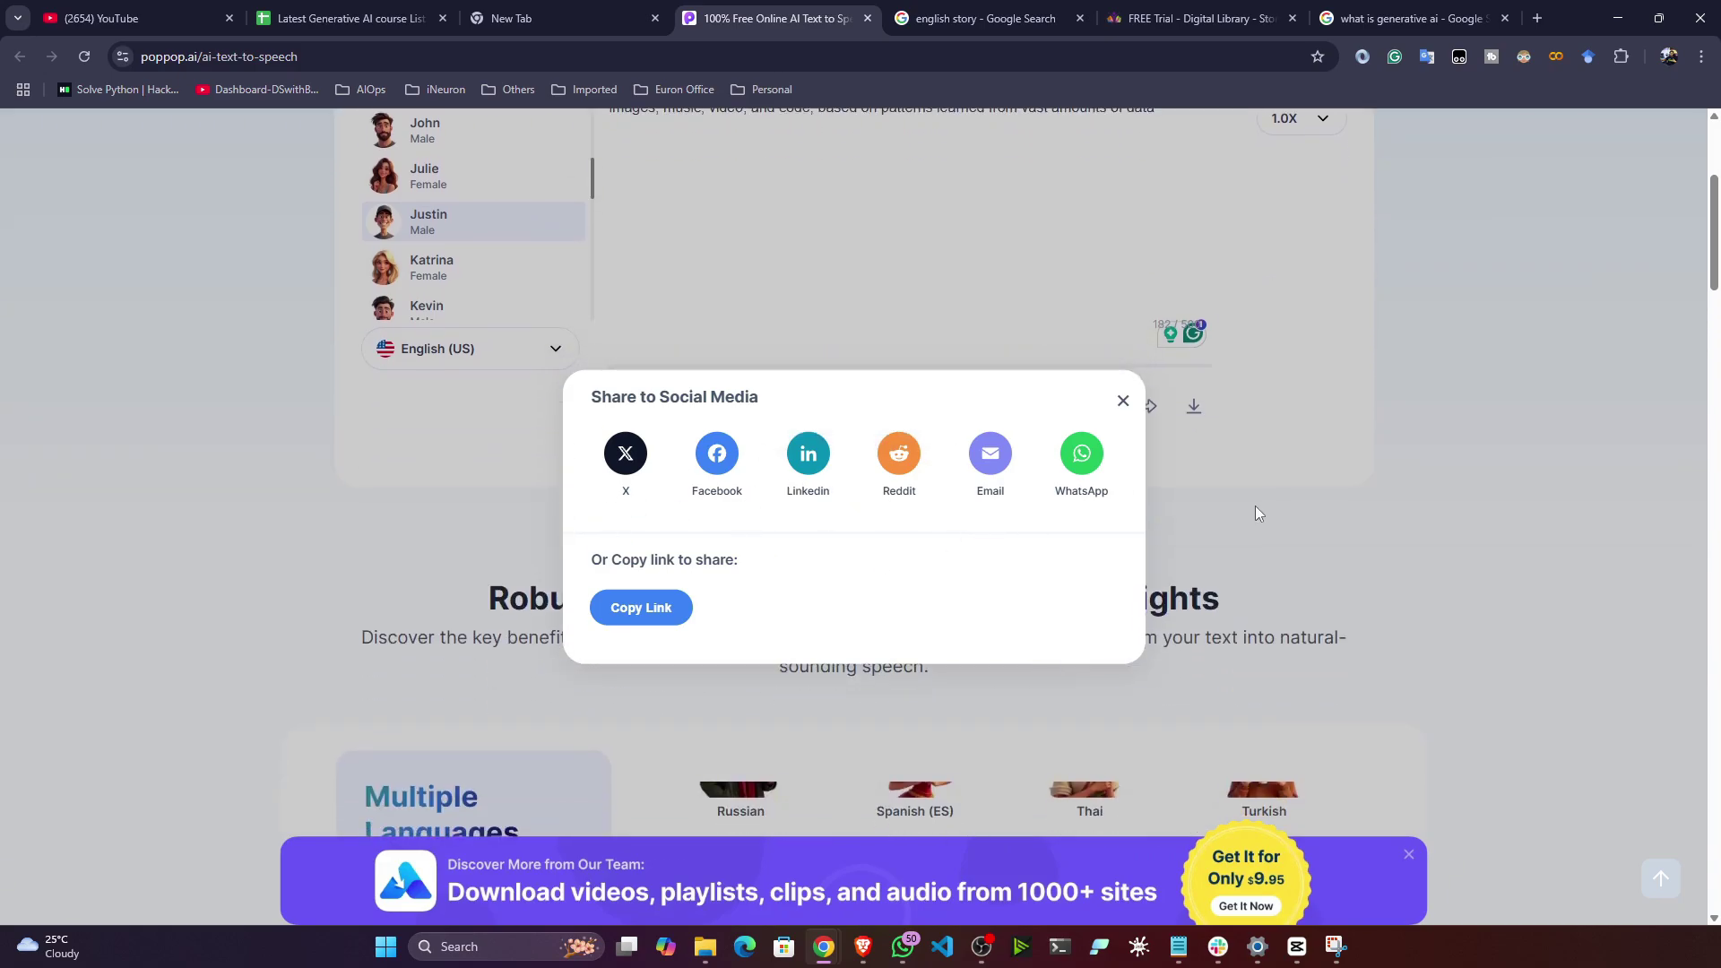
{"action": "scroll", "coordinate": [1518, 508], "scroll_direction": "up", "scroll_amount": 5}
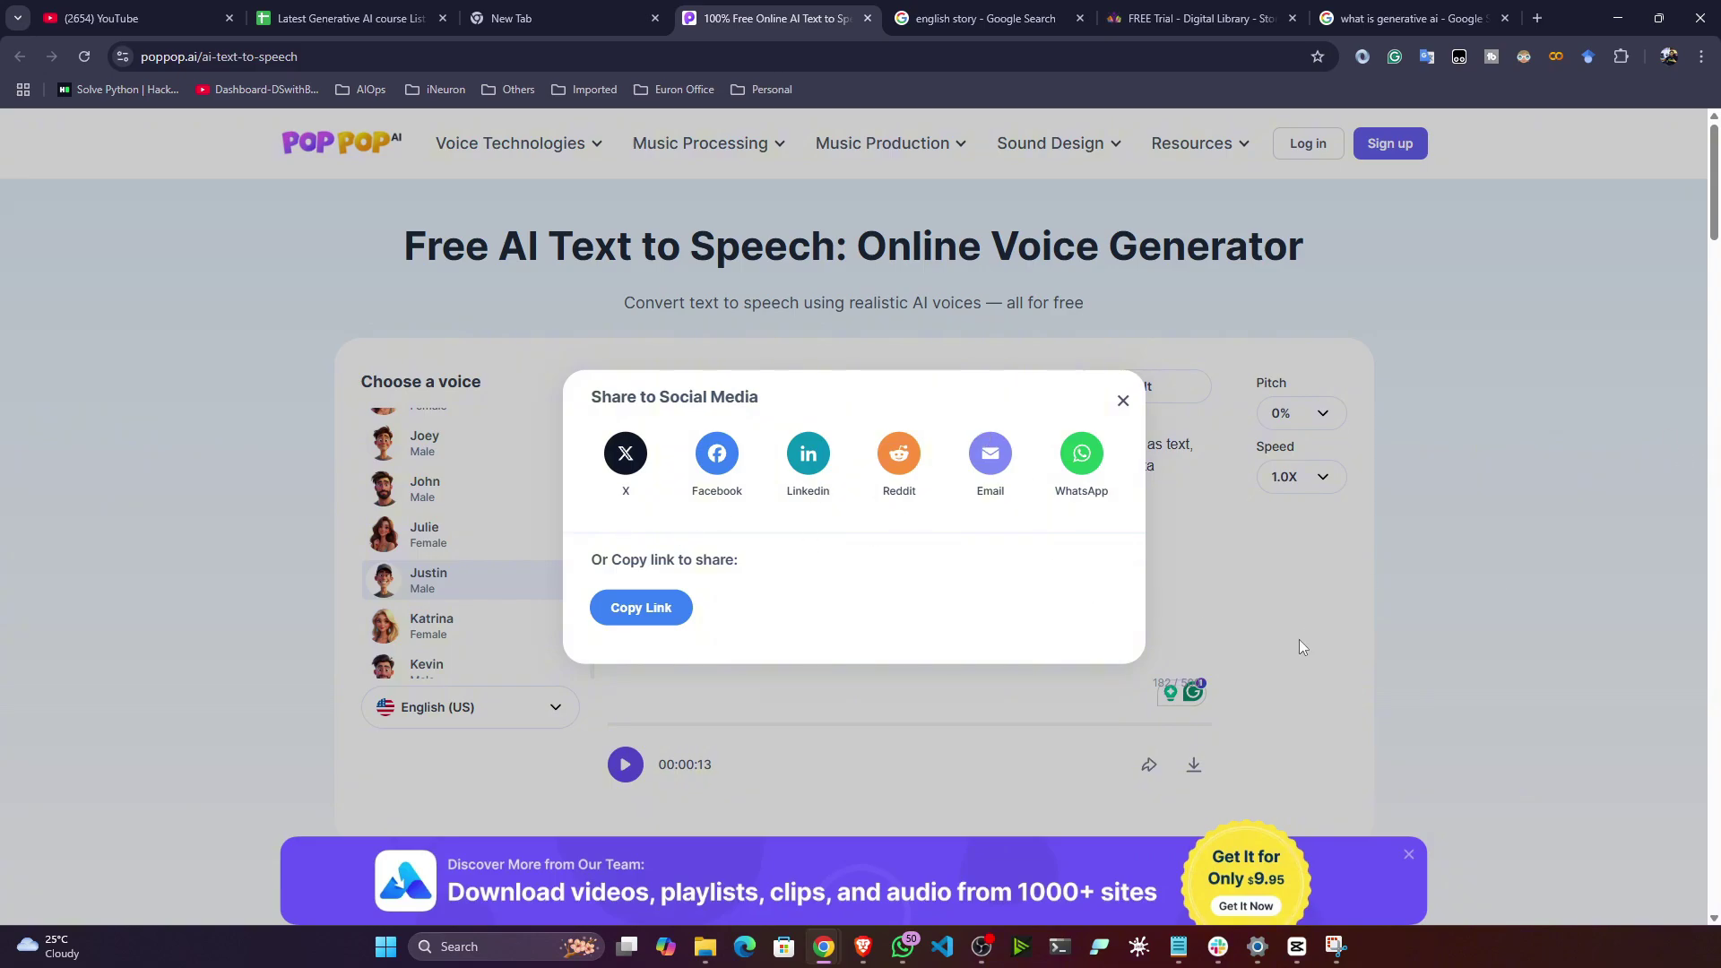
{"action": "scroll", "coordinate": [1299, 641], "scroll_direction": "down", "scroll_amount": 2}
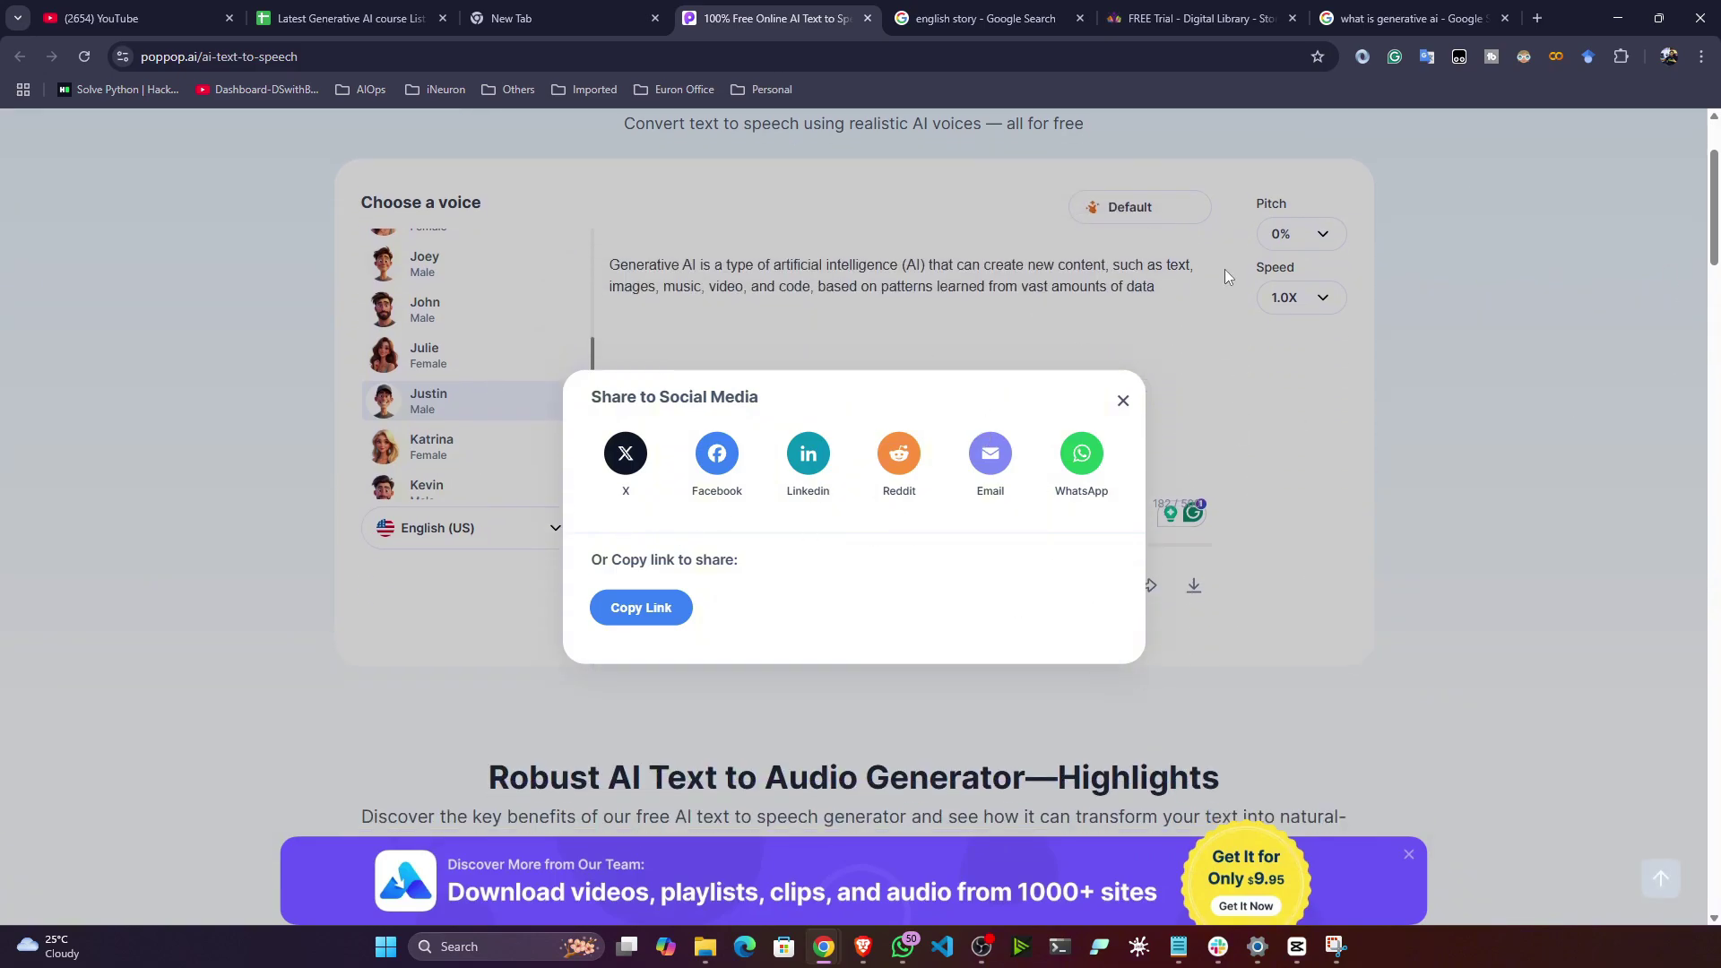
{"action": "left_click", "coordinate": [1123, 403]}
{"action": "scroll", "coordinate": [1502, 550], "scroll_direction": "up", "scroll_amount": 2}
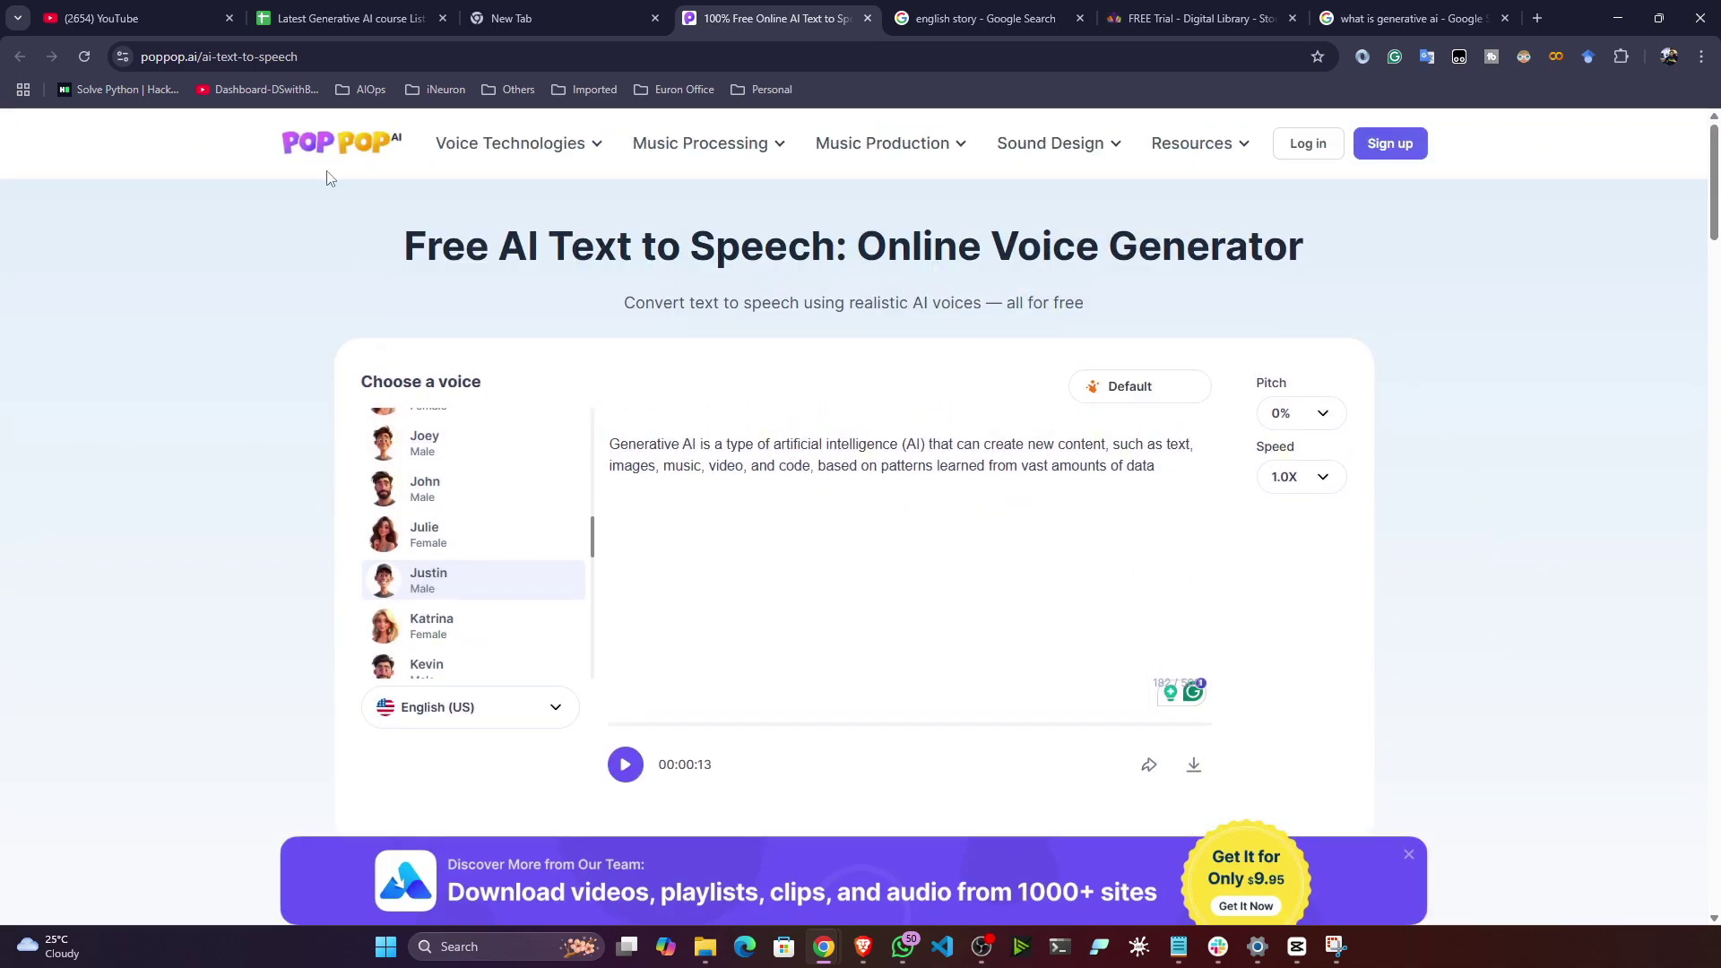
{"action": "scroll", "coordinate": [269, 369], "scroll_direction": "down", "scroll_amount": 10}
{"action": "scroll", "coordinate": [269, 357], "scroll_direction": "up", "scroll_amount": 10}
Step: Go to the DSwithBappy channel's playlists and open Generative AI Mastery Full Course
{"action": "left_click", "coordinate": [1537, 20]}
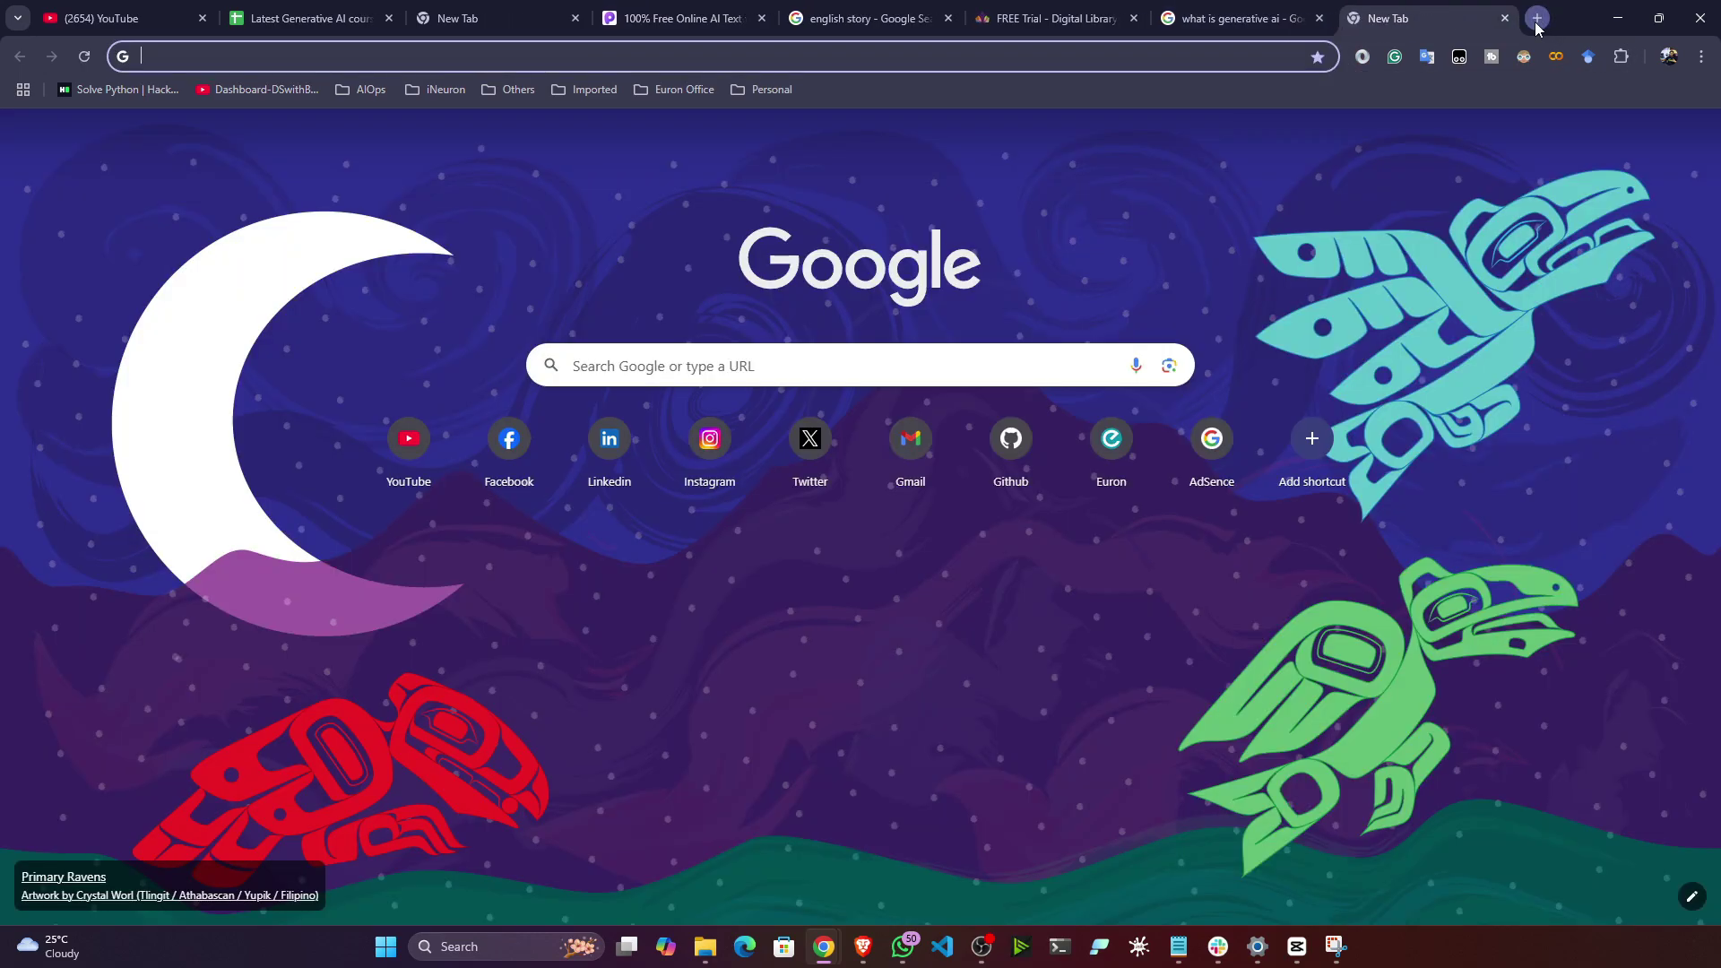
{"action": "type", "text": "dswi"}
{"action": "key", "text": "Return"}
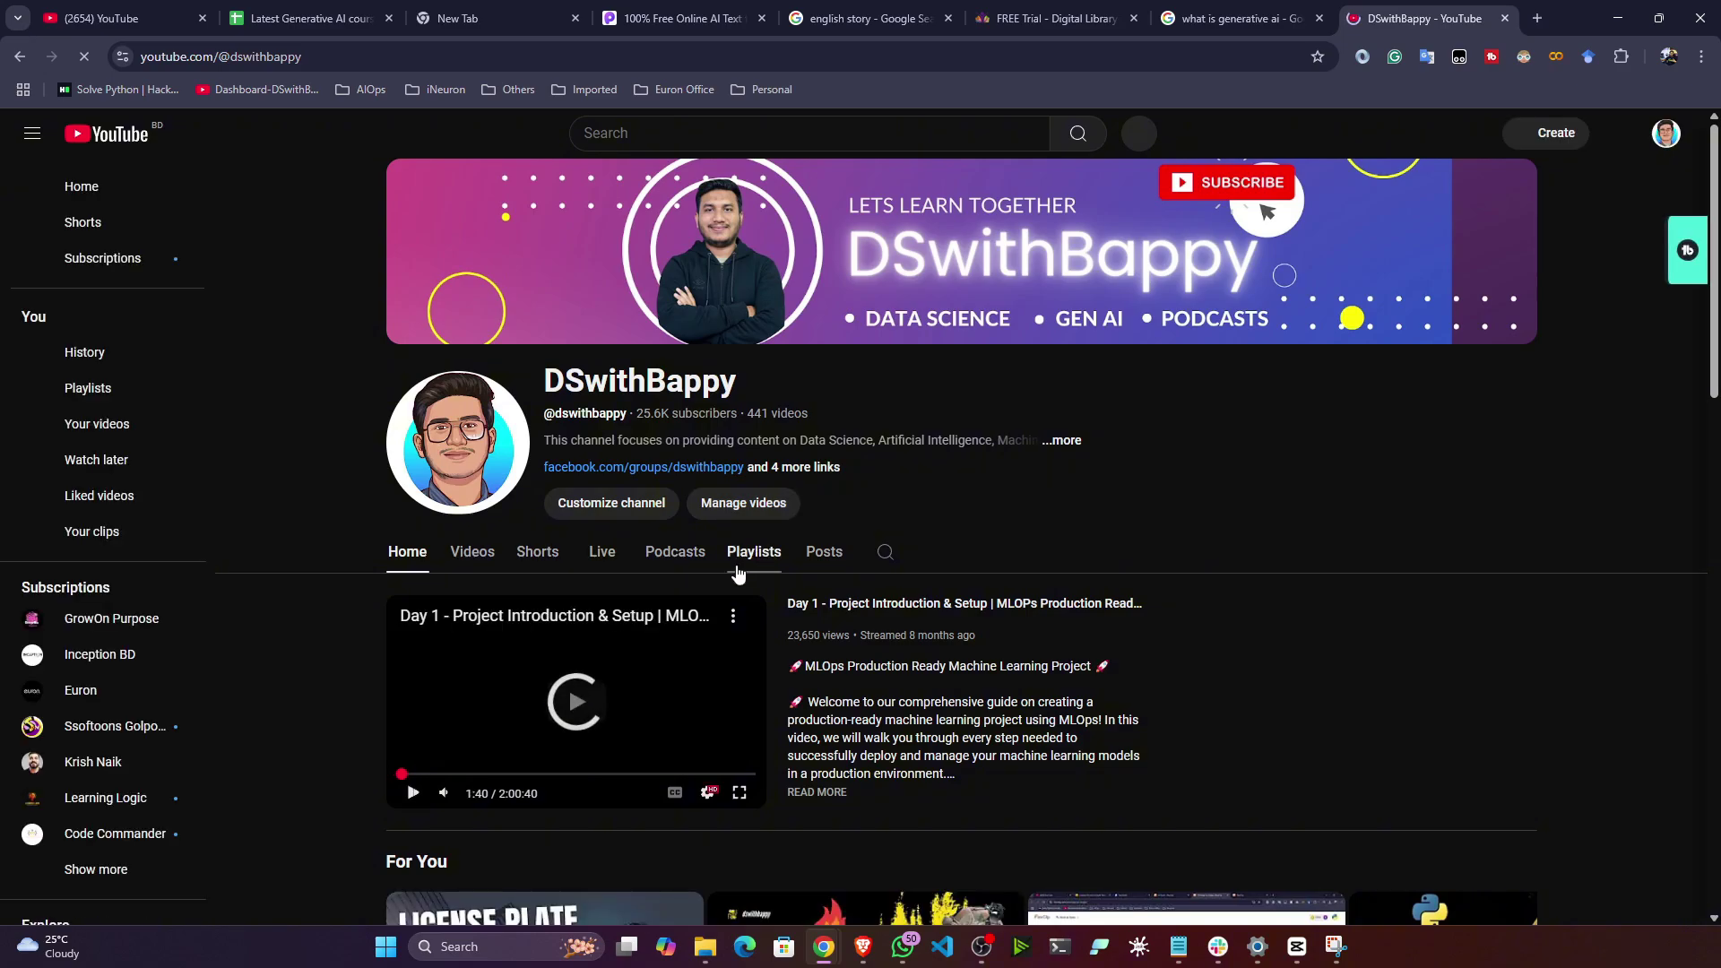
{"action": "left_click", "coordinate": [737, 552]}
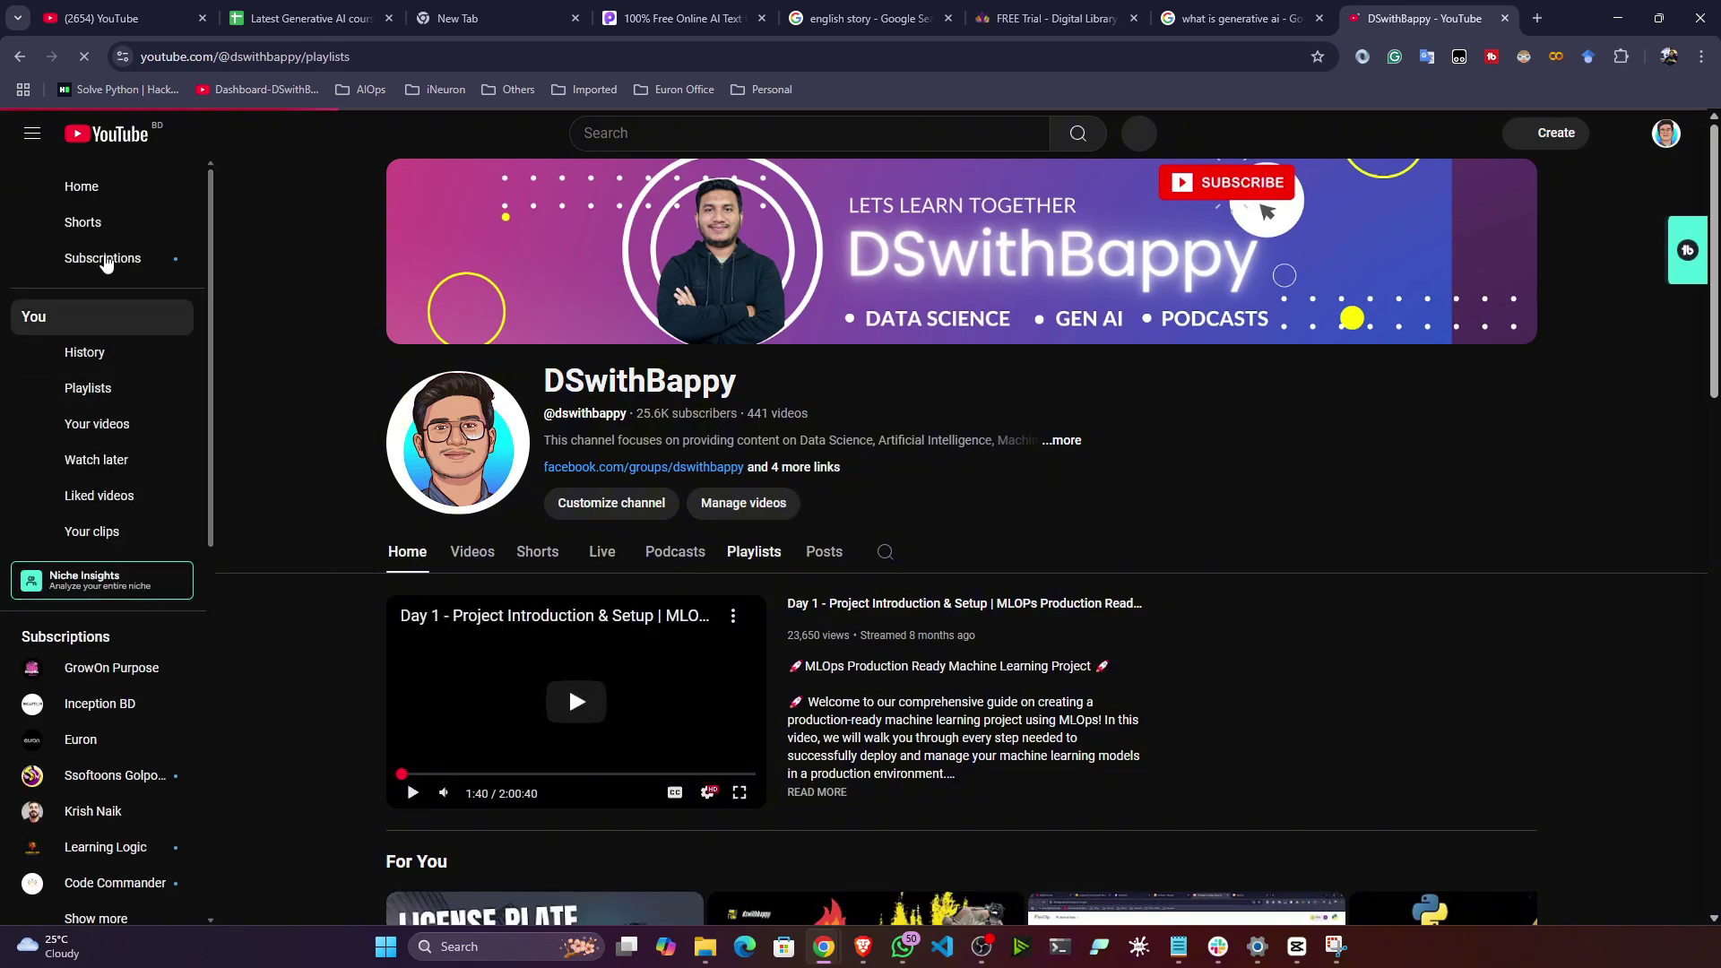
{"action": "scroll", "coordinate": [774, 616], "scroll_direction": "down", "scroll_amount": 7}
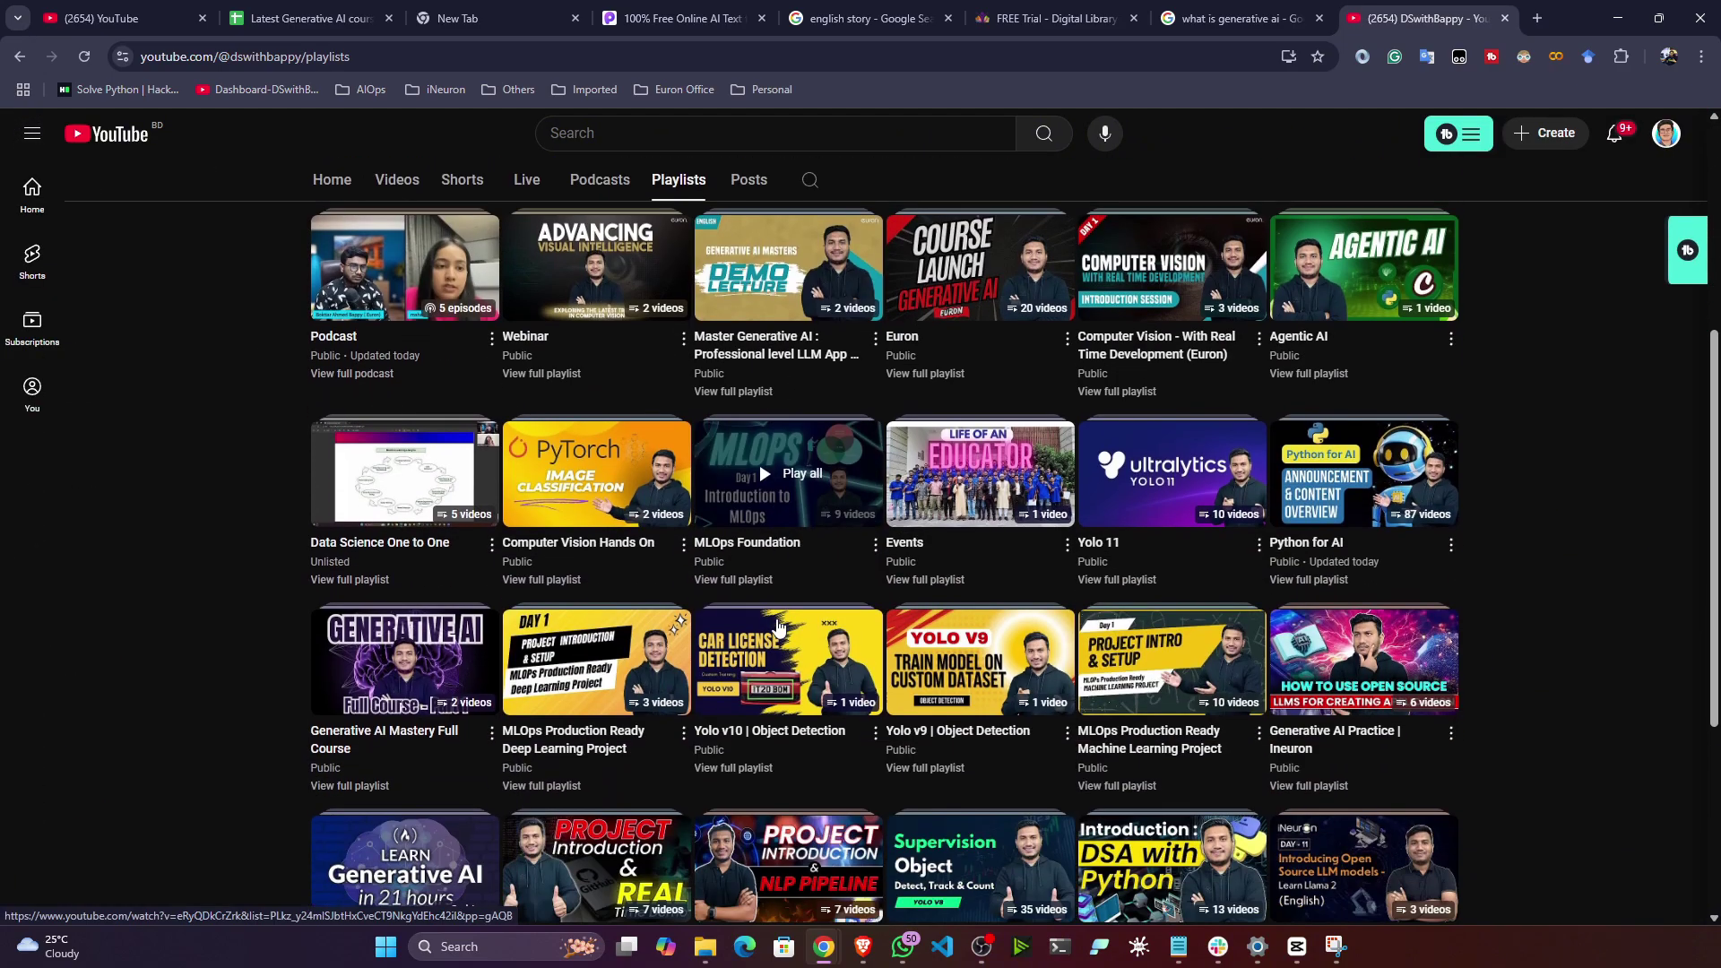
{"action": "scroll", "coordinate": [568, 579], "scroll_direction": "down", "scroll_amount": 2}
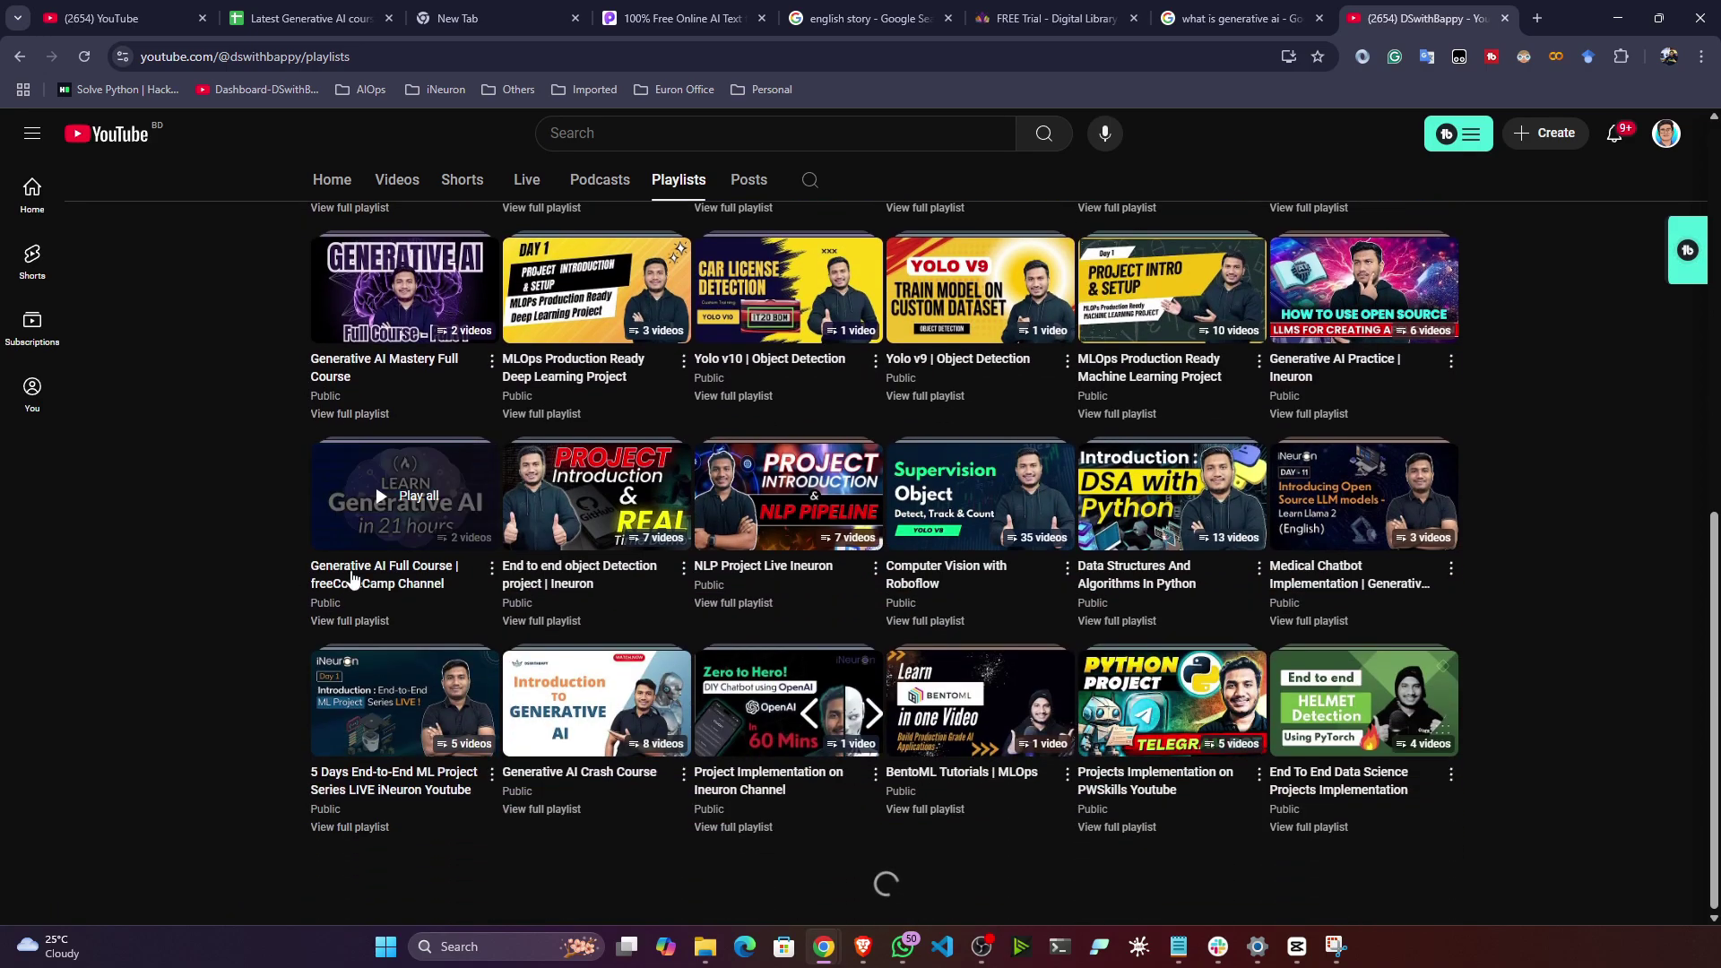
{"action": "scroll", "coordinate": [652, 628], "scroll_direction": "down", "scroll_amount": 1}
{"action": "scroll", "coordinate": [652, 628], "scroll_direction": "down", "scroll_amount": 4}
{"action": "scroll", "coordinate": [448, 618], "scroll_direction": "up", "scroll_amount": 7}
{"action": "scroll", "coordinate": [267, 627], "scroll_direction": "down", "scroll_amount": 1}
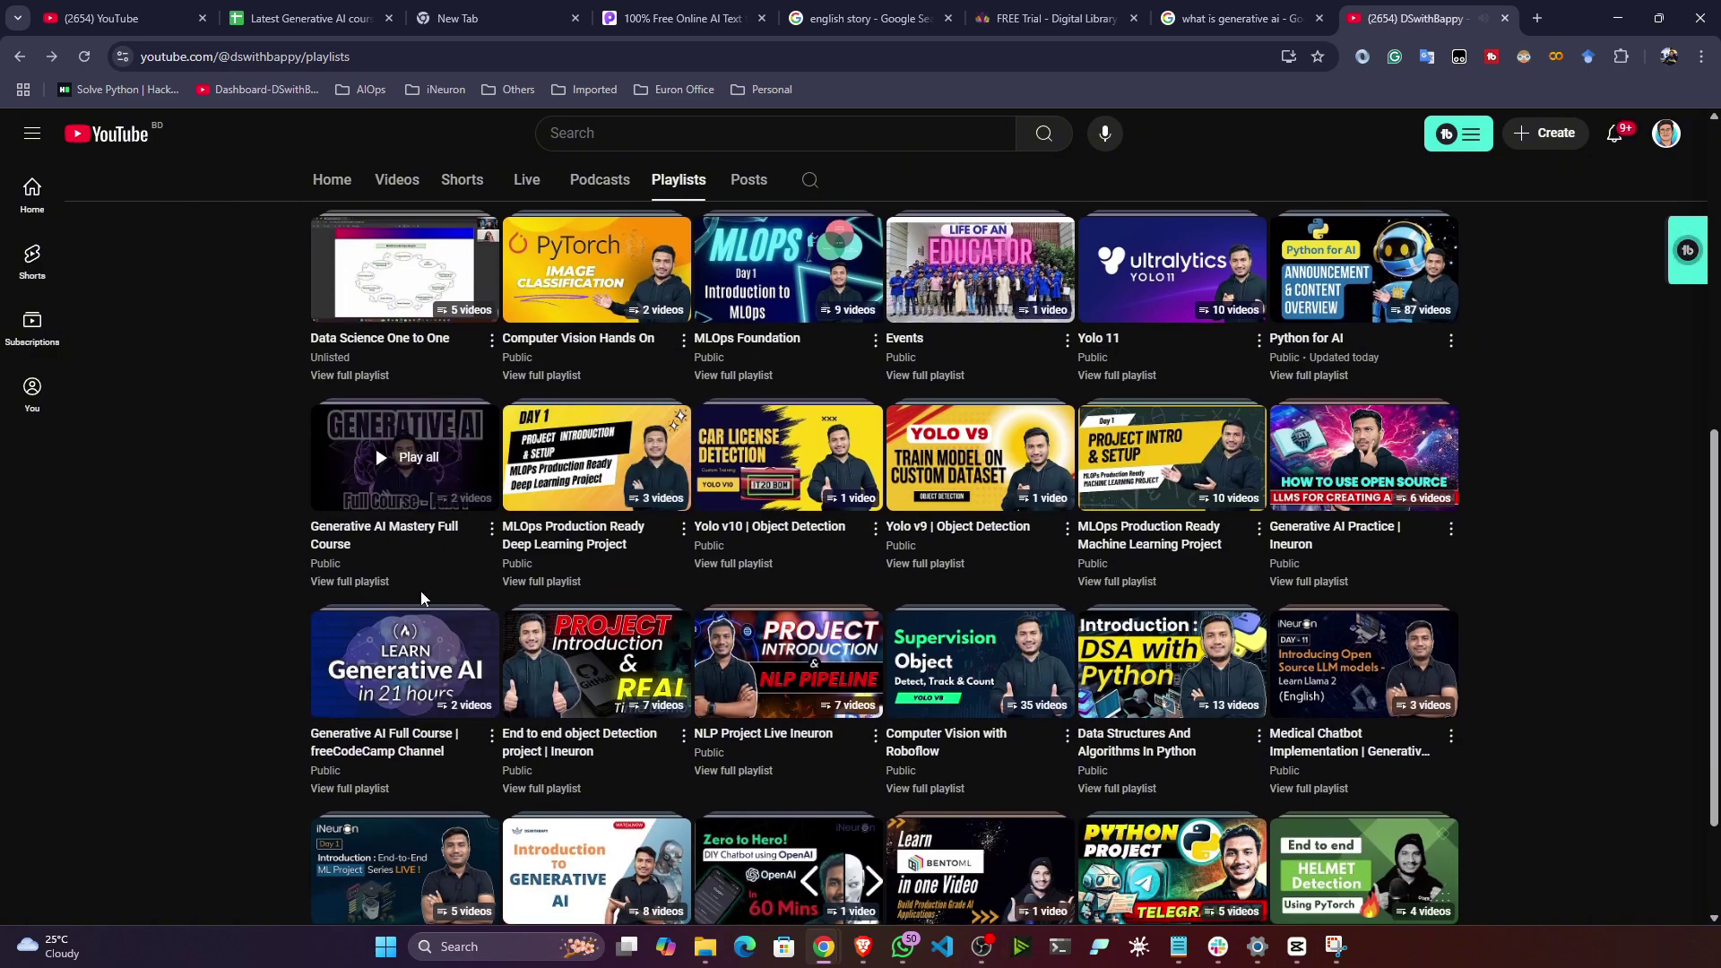
{"action": "left_click", "coordinate": [369, 582]}
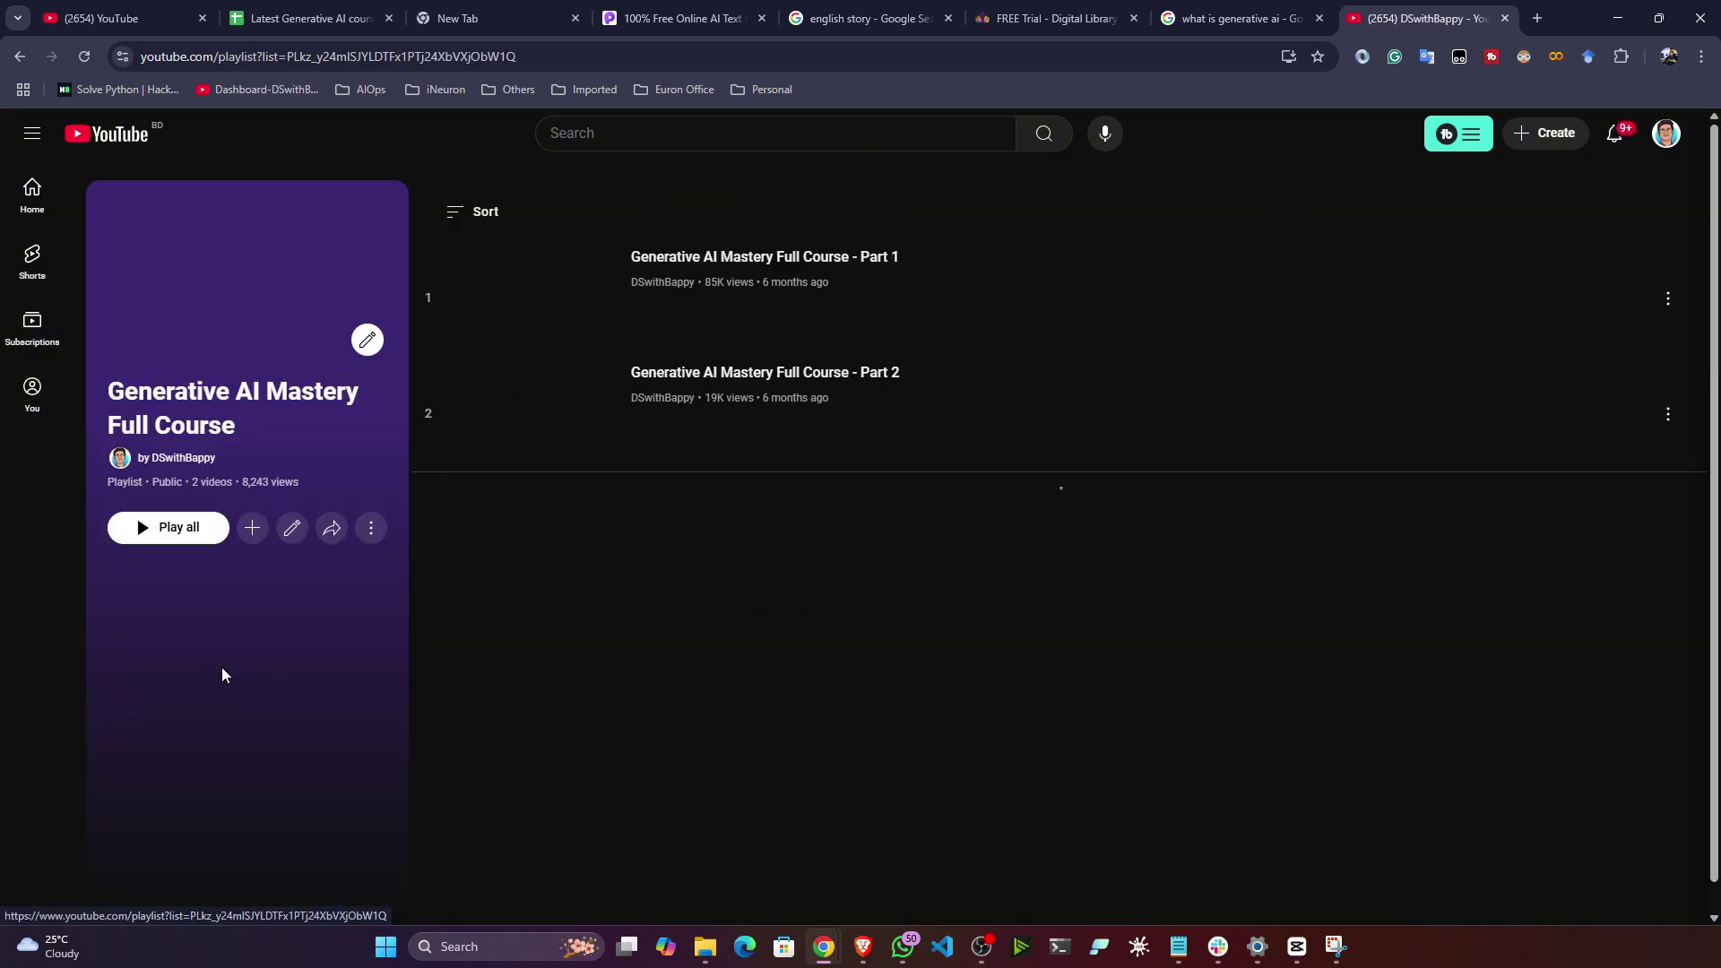